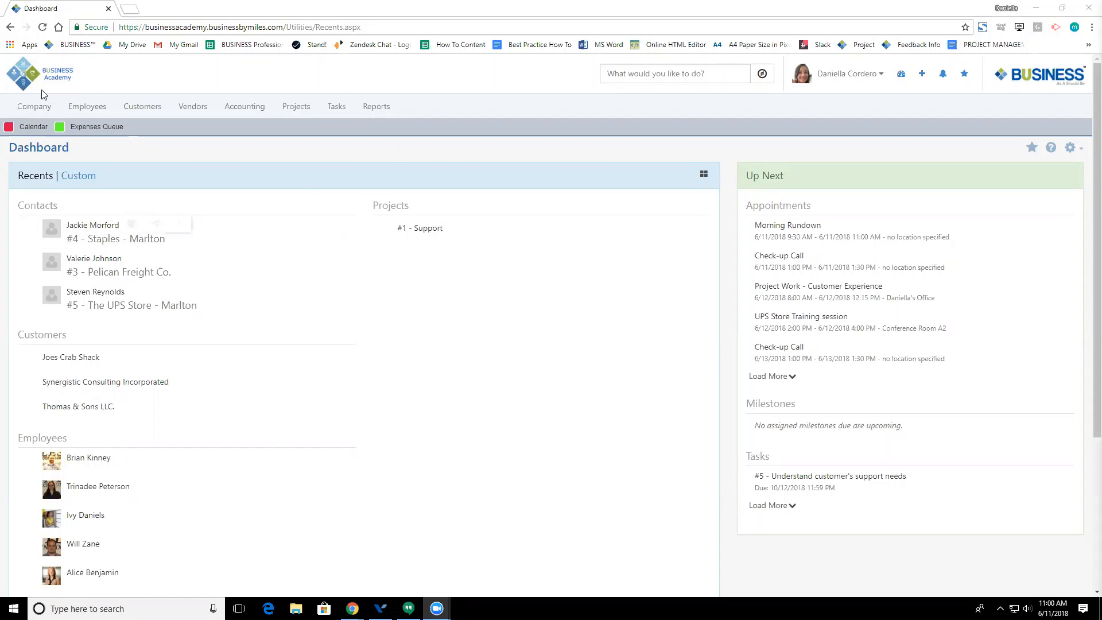
Step: Open the Employee Reporting Tree and expand the Chief Executive Officer's three direct reports
click(82, 108)
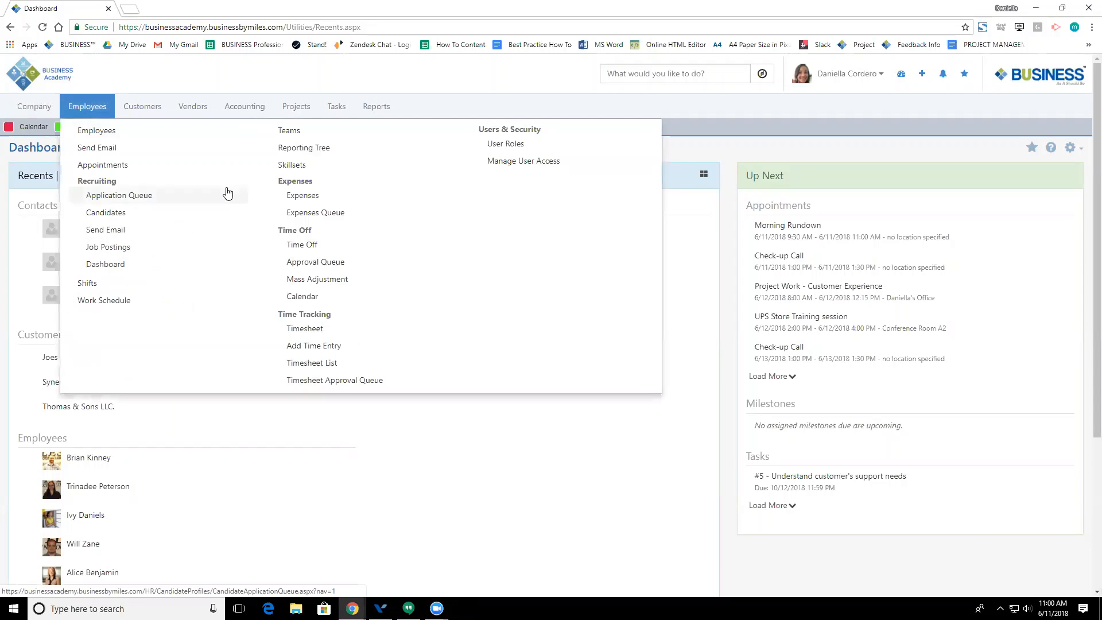
click(333, 150)
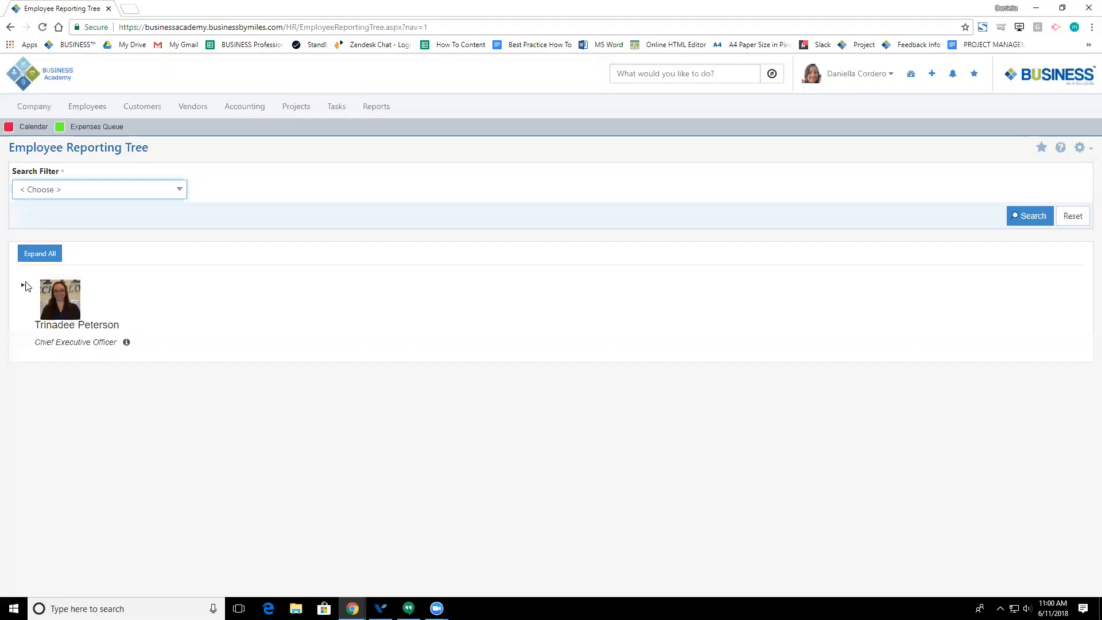
click(23, 285)
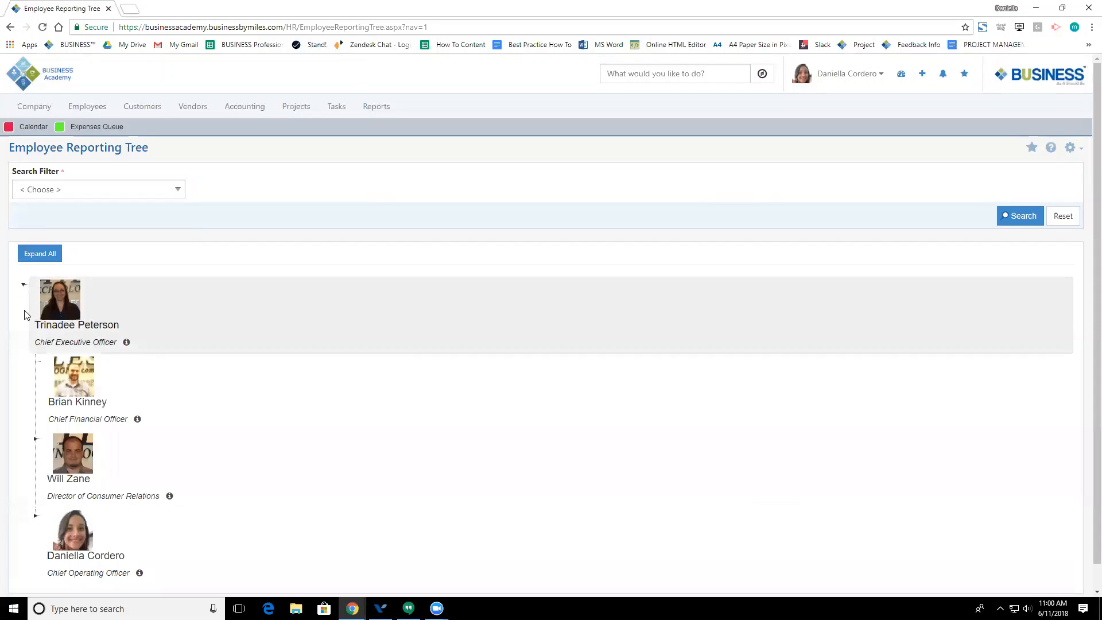
scroll(23, 315, down, 1)
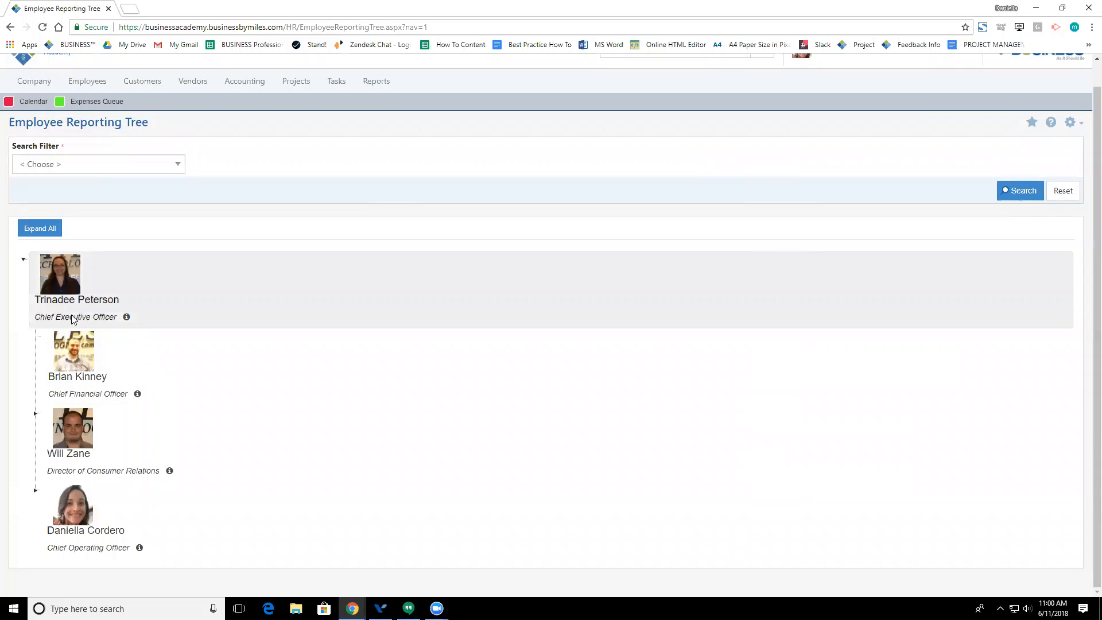
click(126, 319)
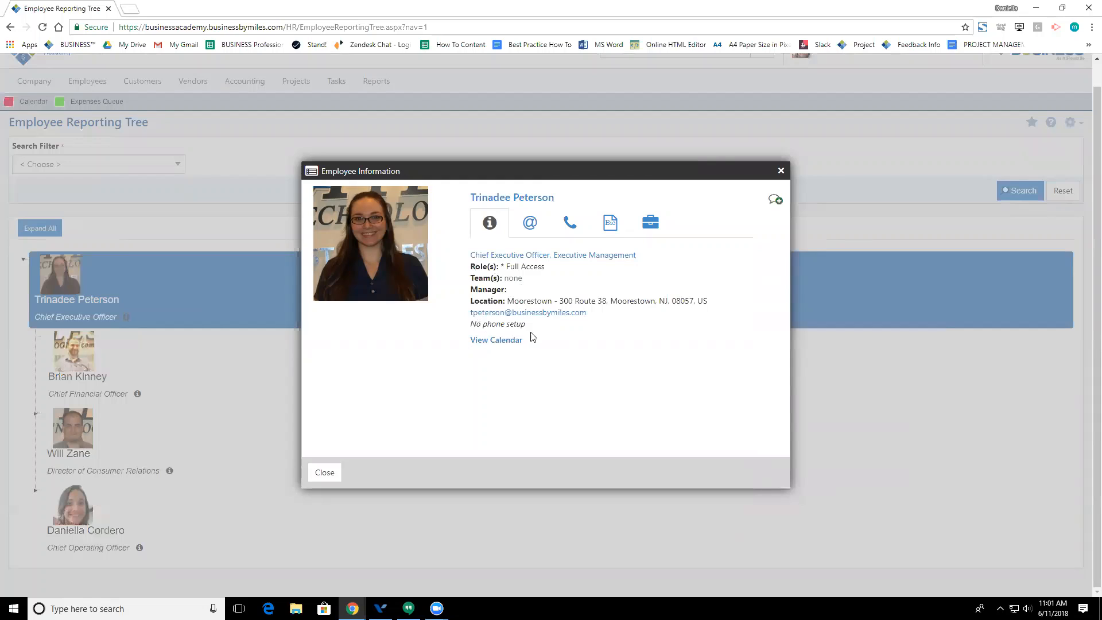
click(529, 218)
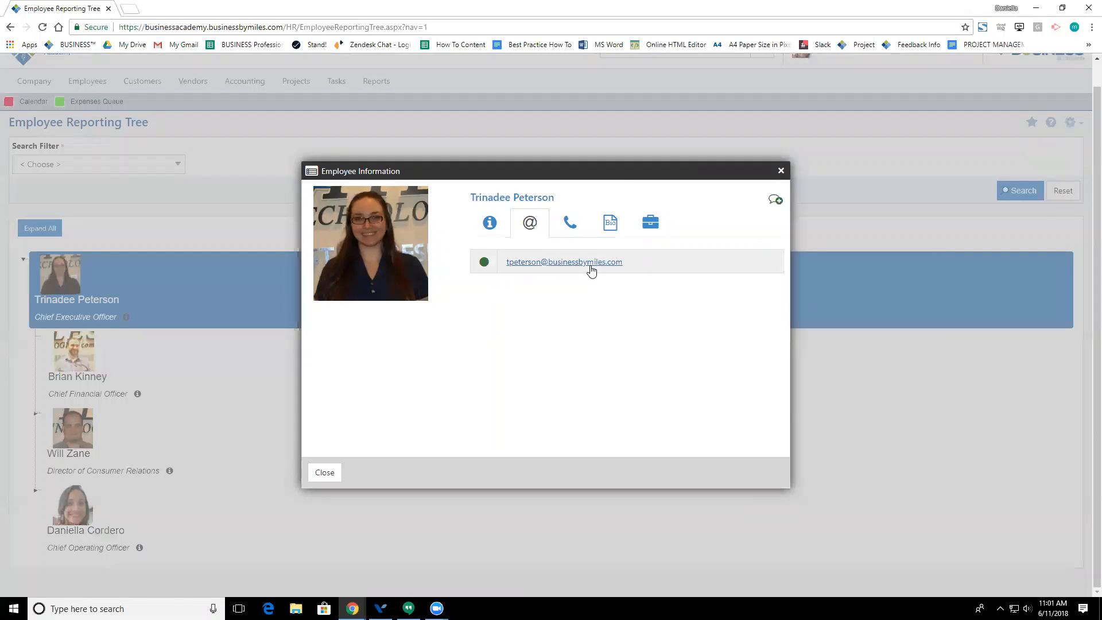
click(569, 223)
click(607, 228)
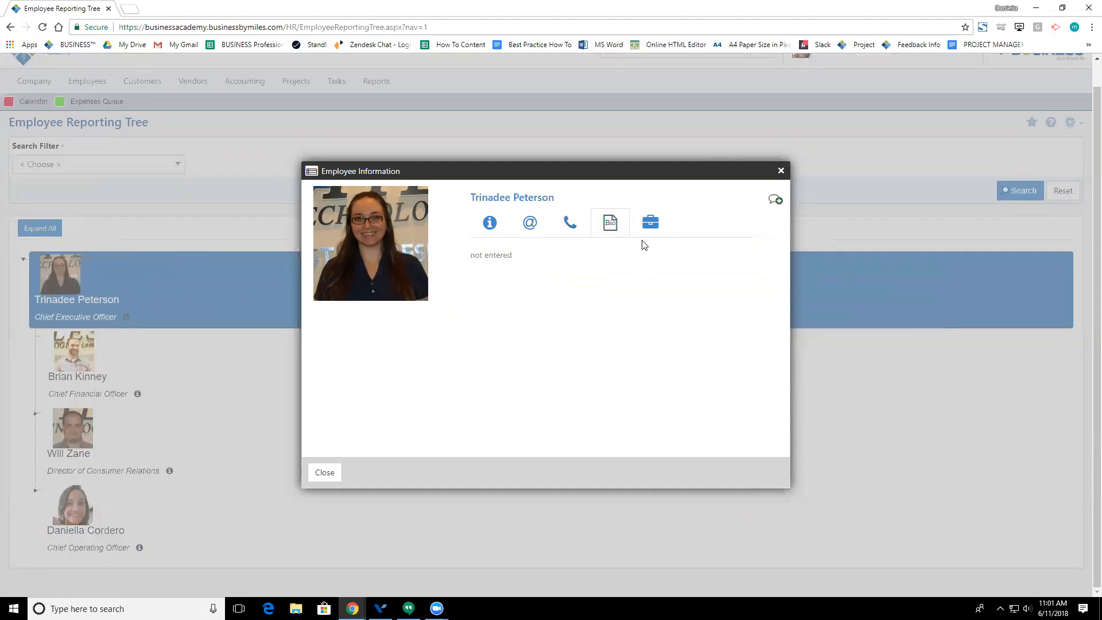
click(647, 239)
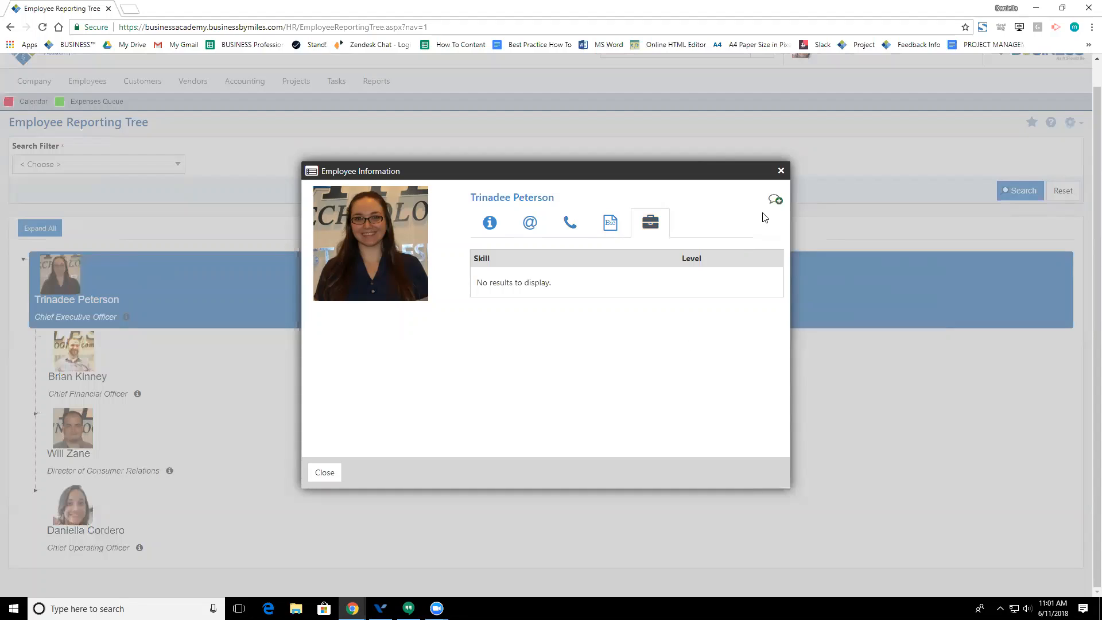
click(781, 171)
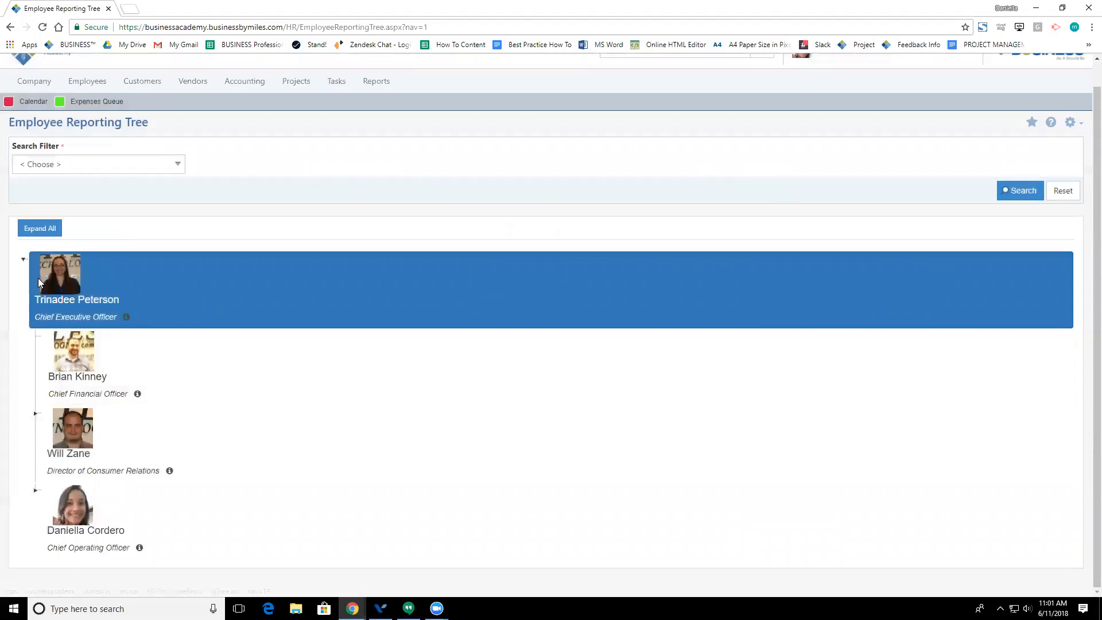
Step: Expand the Director of Consumer Relations' branch to show his five reports
click(35, 413)
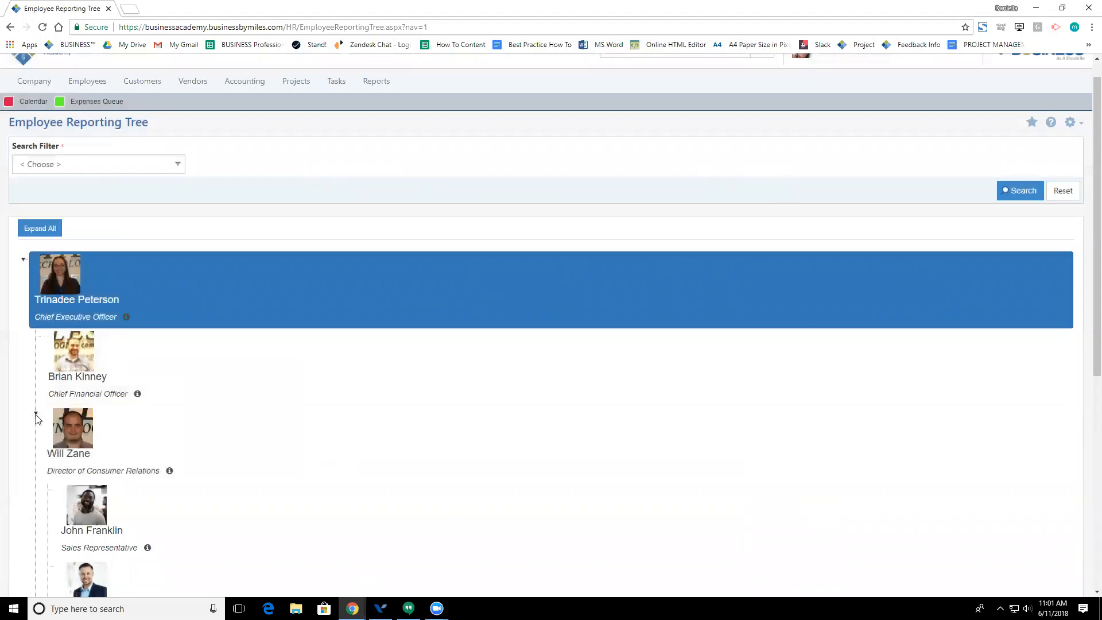
scroll(38, 417, down, 3)
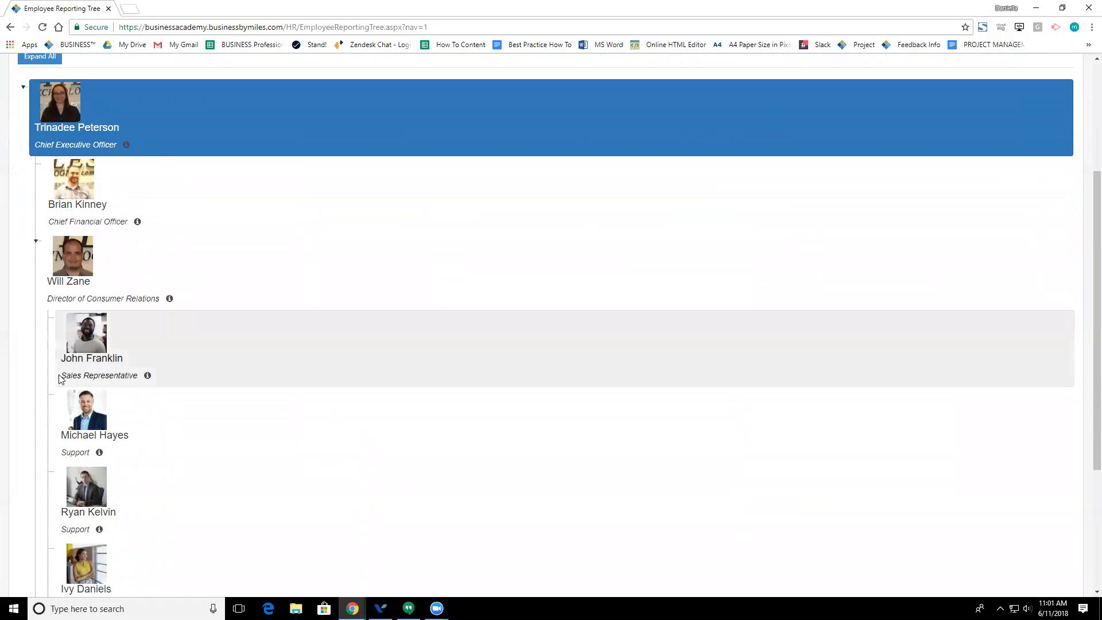
scroll(60, 379, down, 2)
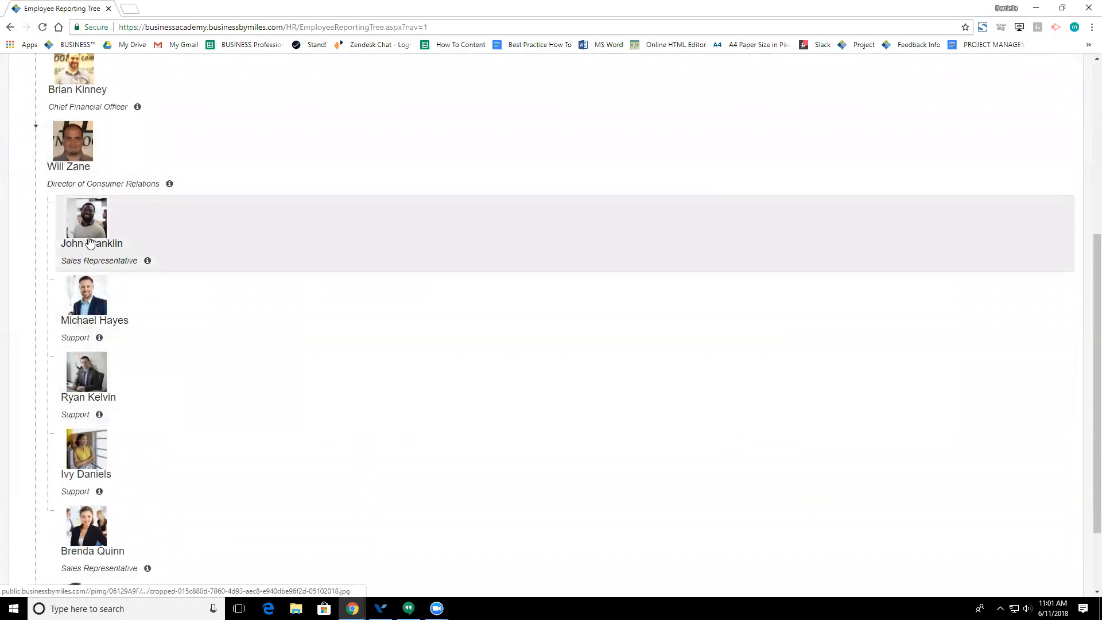
scroll(89, 270, down, 2)
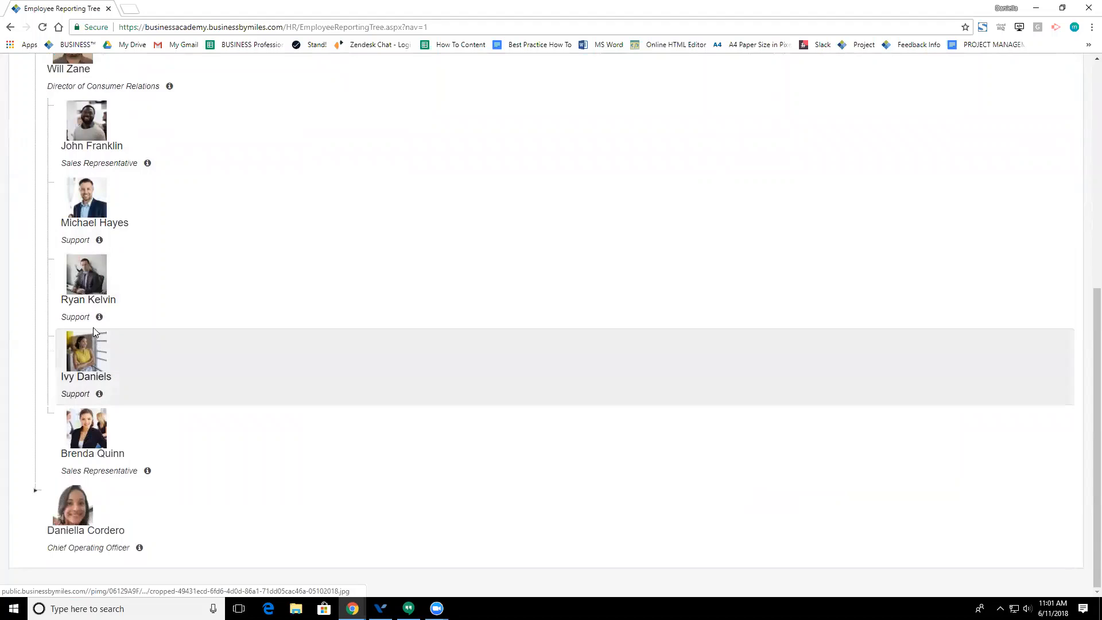
Step: View a support employee's details, close them, and return to the top of the tree
click(99, 317)
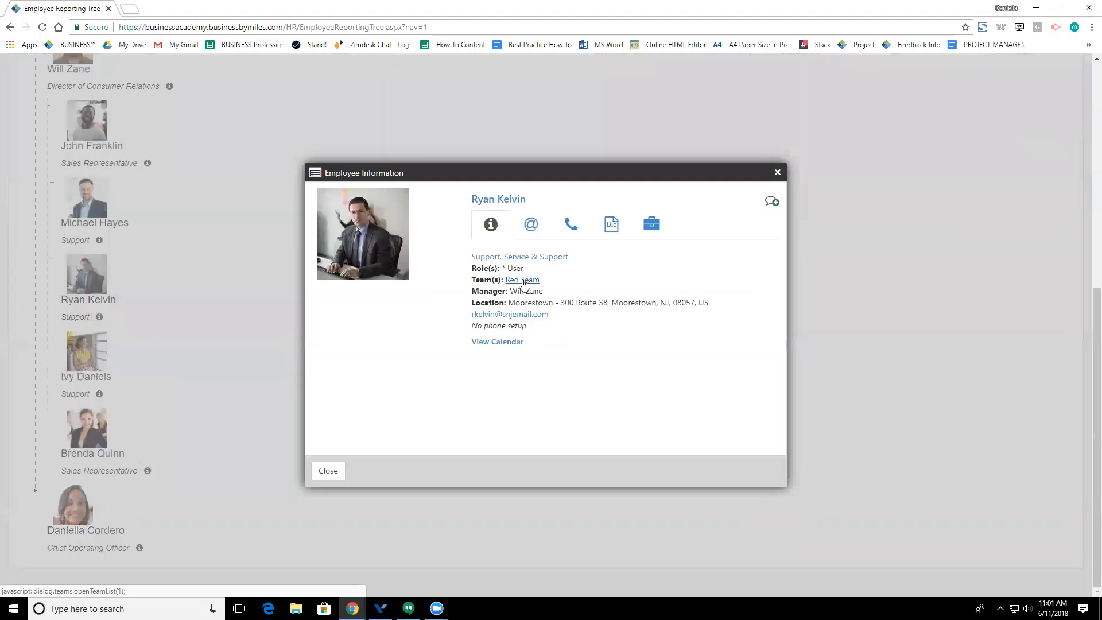
click(777, 172)
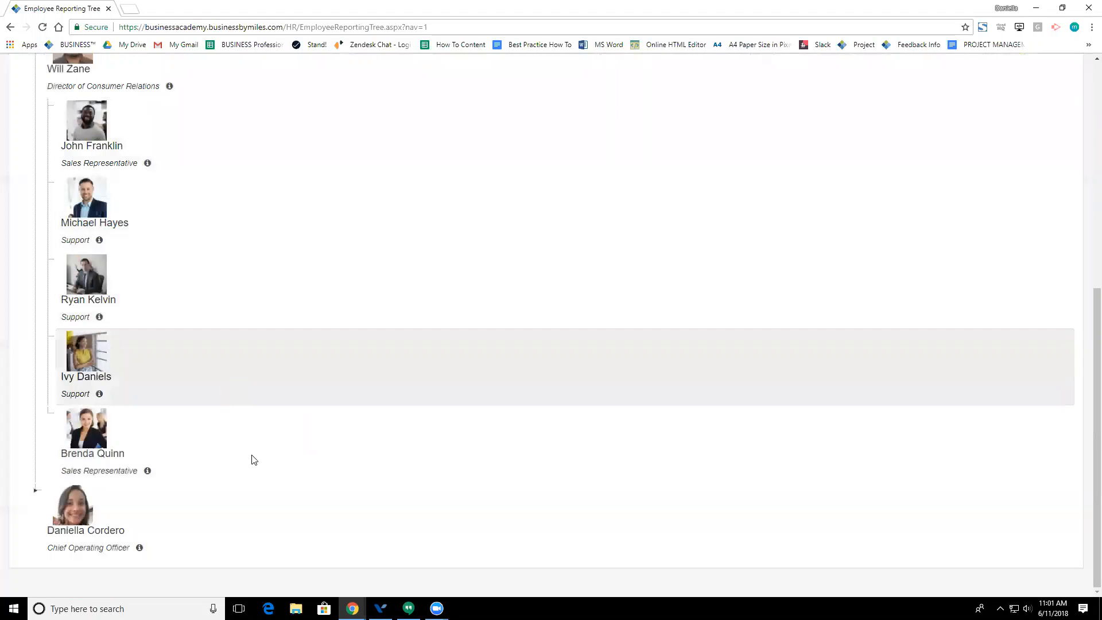
scroll(256, 480, up, 5)
scroll(256, 478, up, 2)
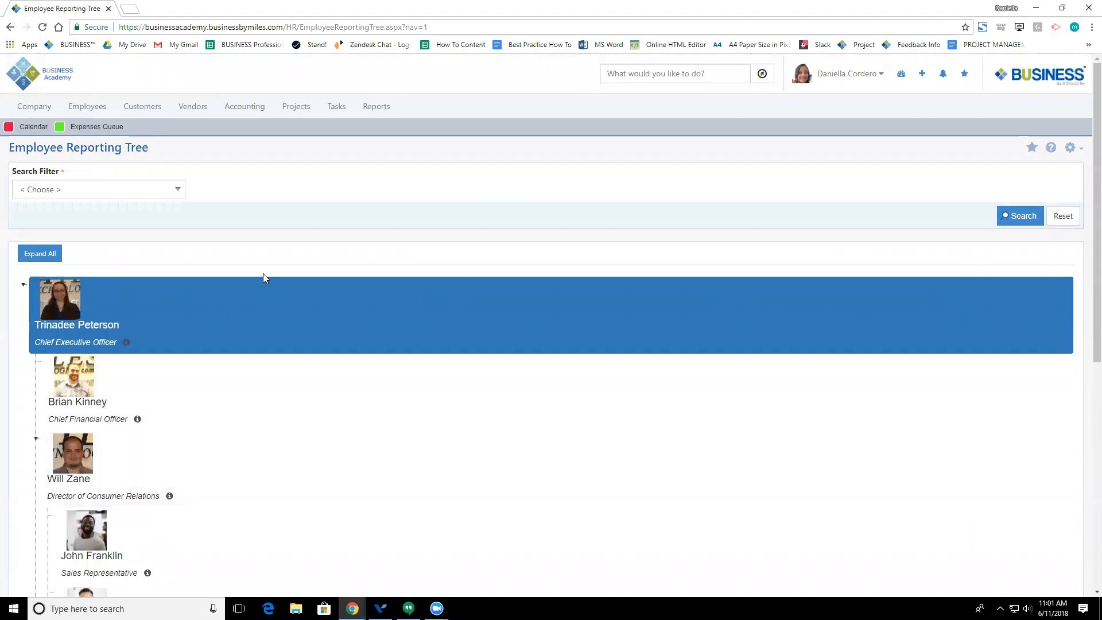
mouse_move(89, 112)
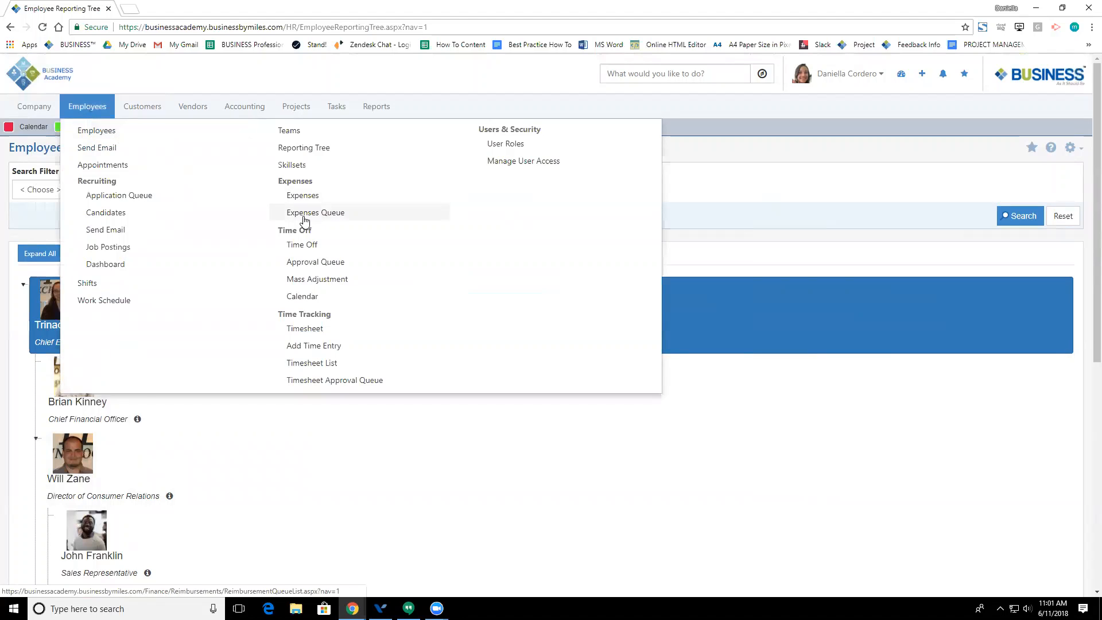
Step: On My Expenses, leave the Type and Status filters unchanged and search, getting a 0.00 total
click(303, 197)
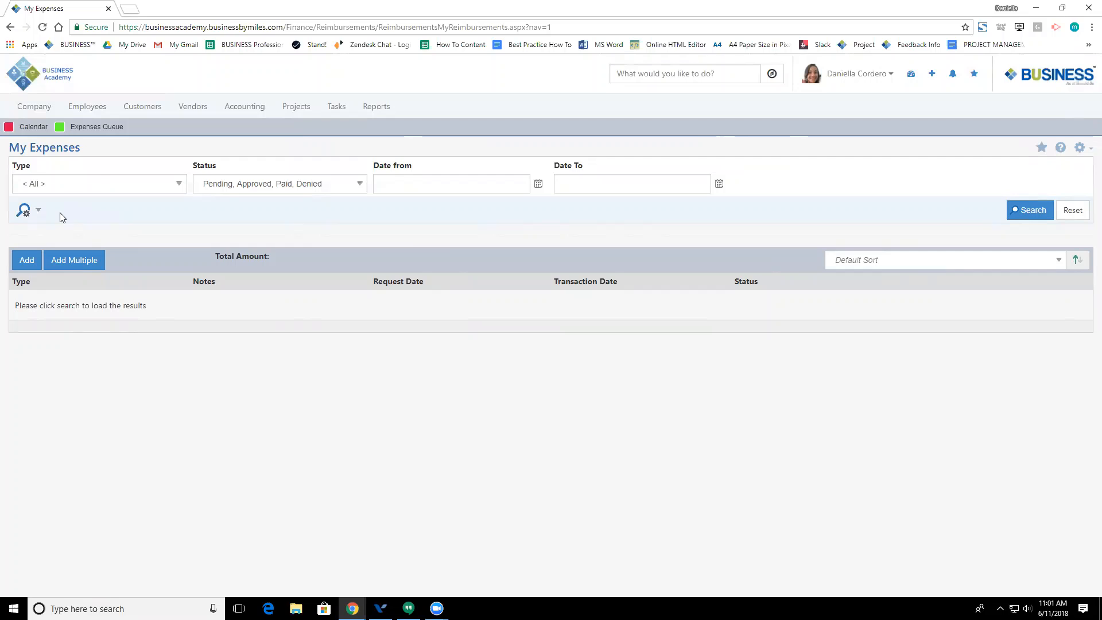
click(51, 189)
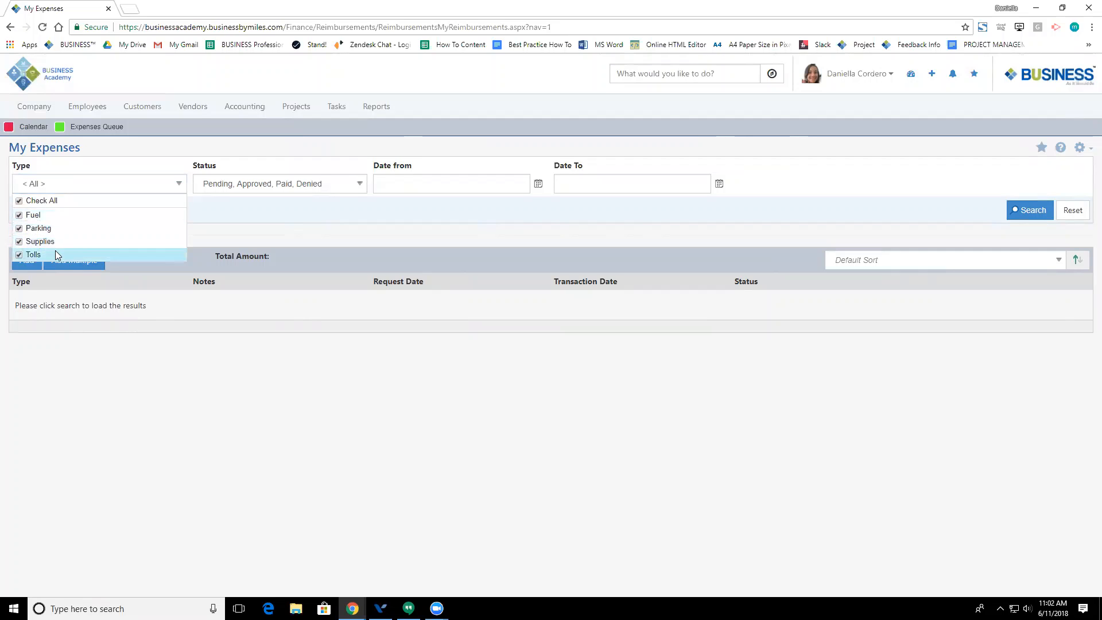
click(211, 216)
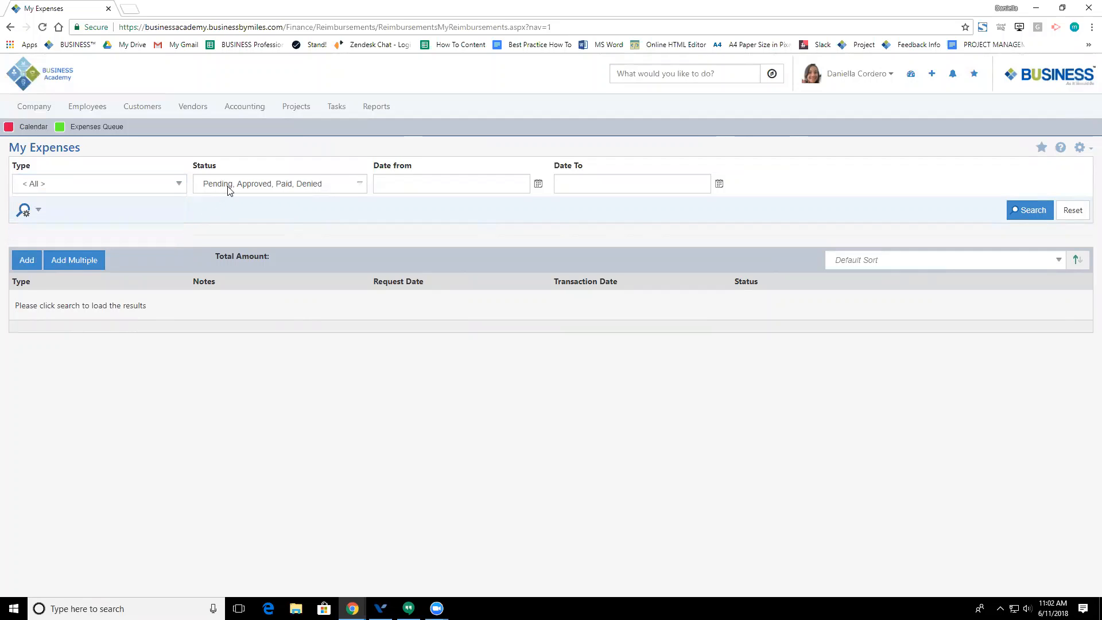
click(229, 190)
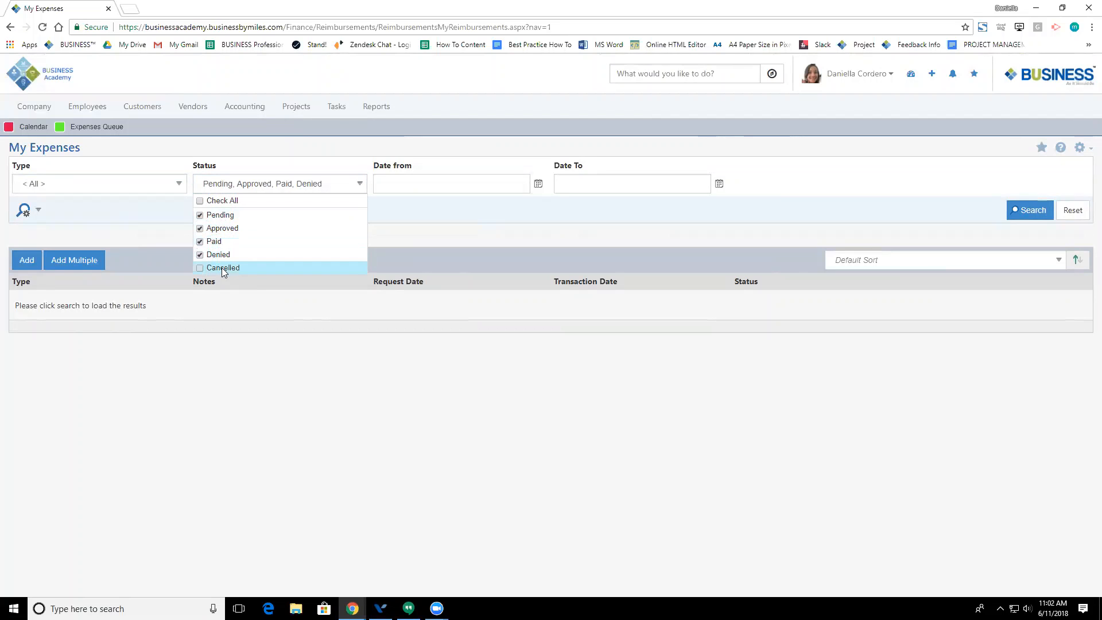
click(392, 253)
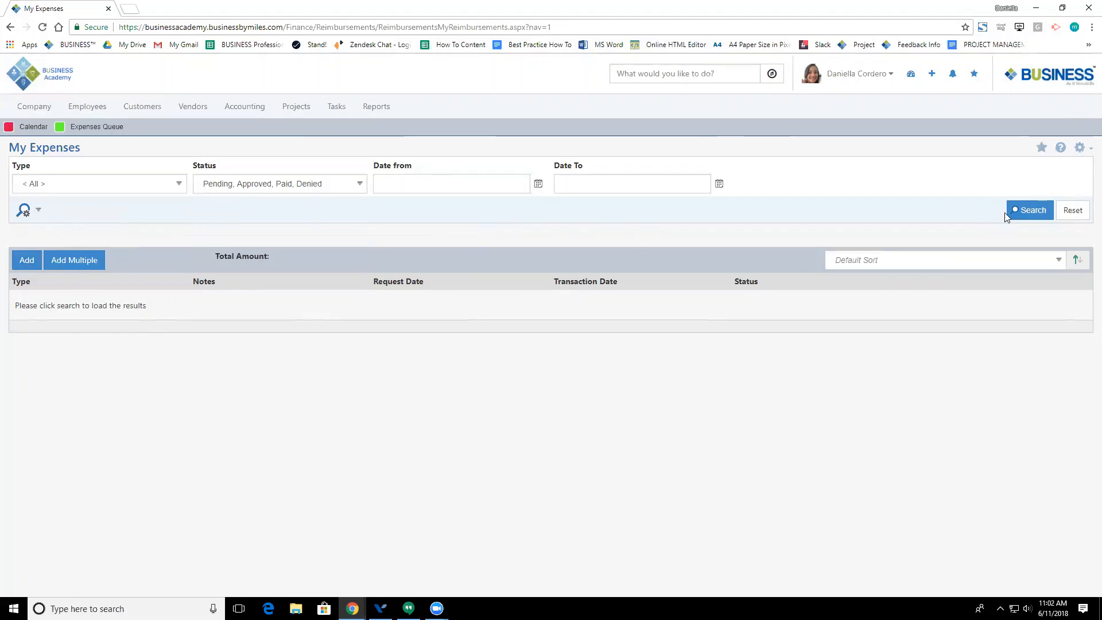
click(1021, 209)
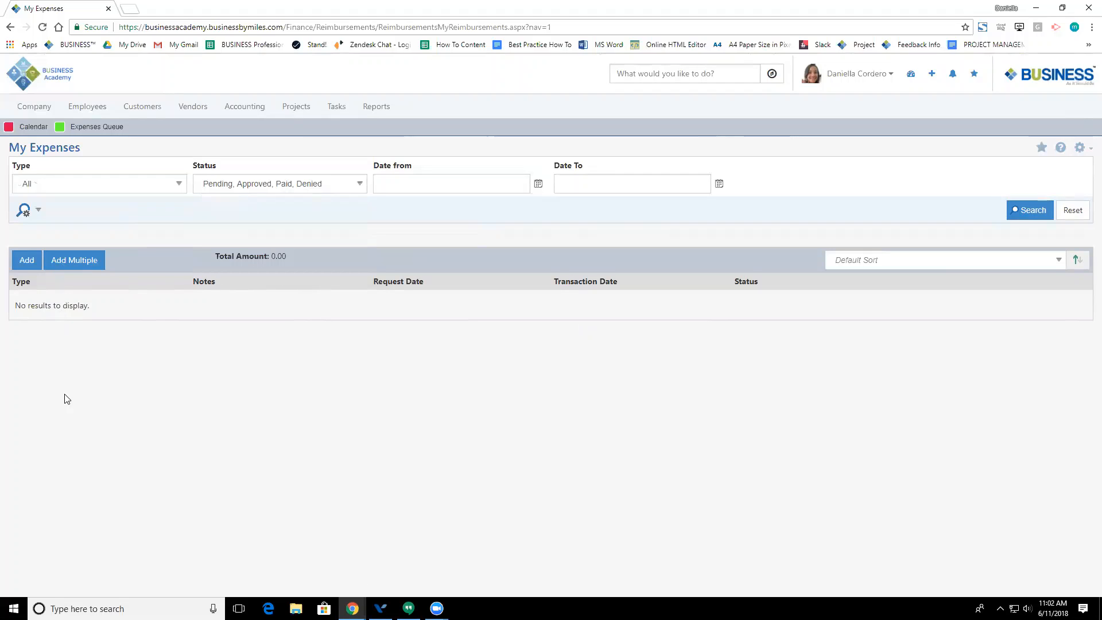
Step: Add a new expense, reassign it to another employee from the suggestions, and set type Fuel
click(36, 261)
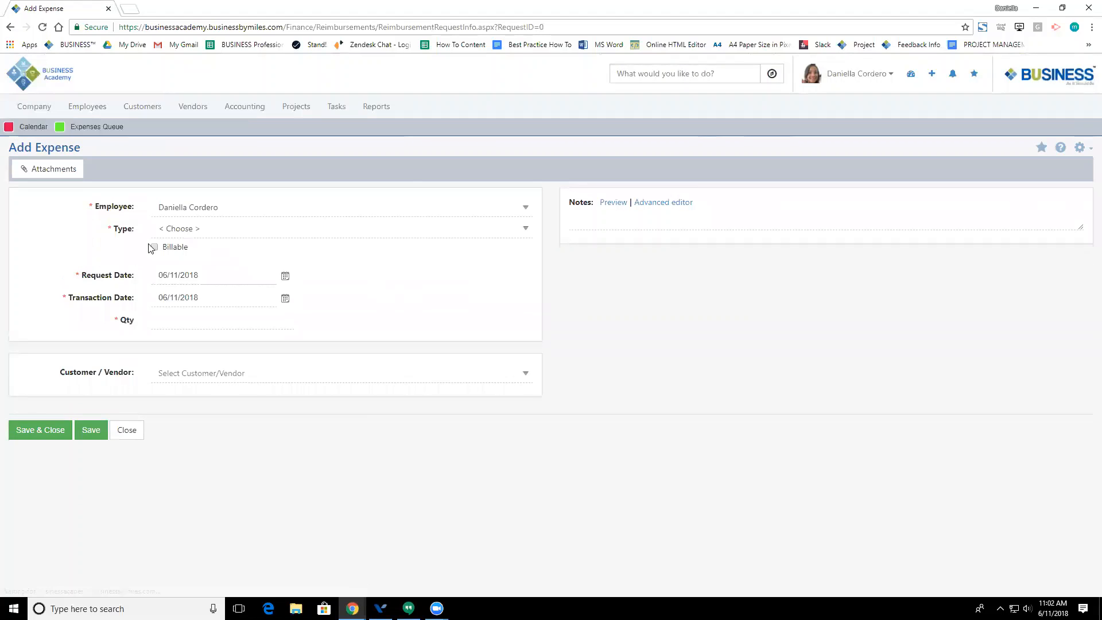
click(177, 209)
drag(283, 205, 128, 215)
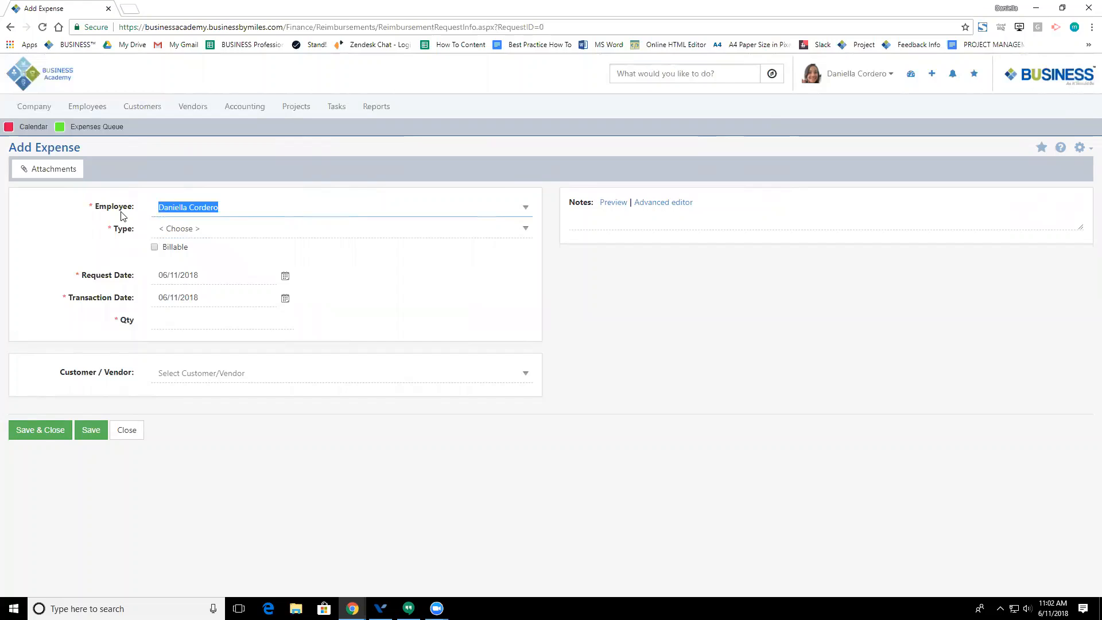
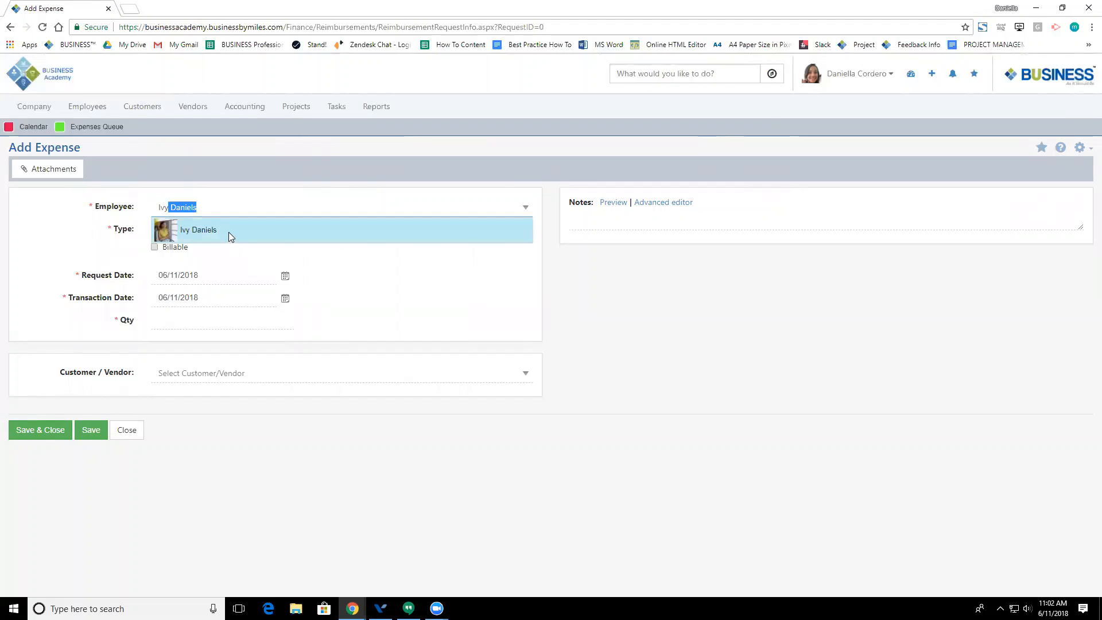
click(228, 233)
click(170, 231)
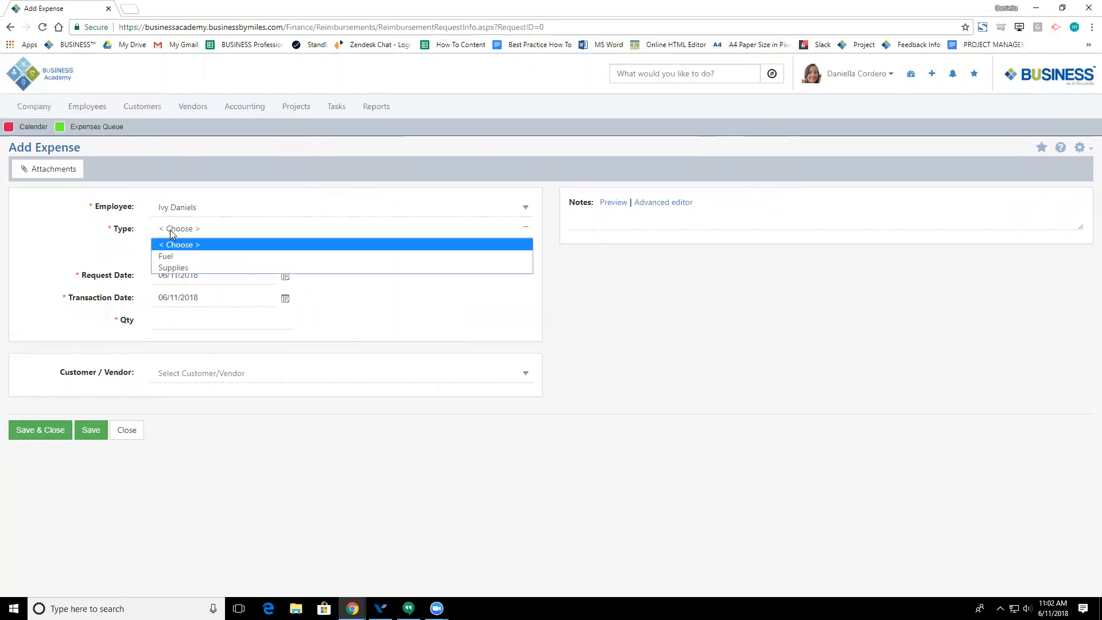
click(171, 254)
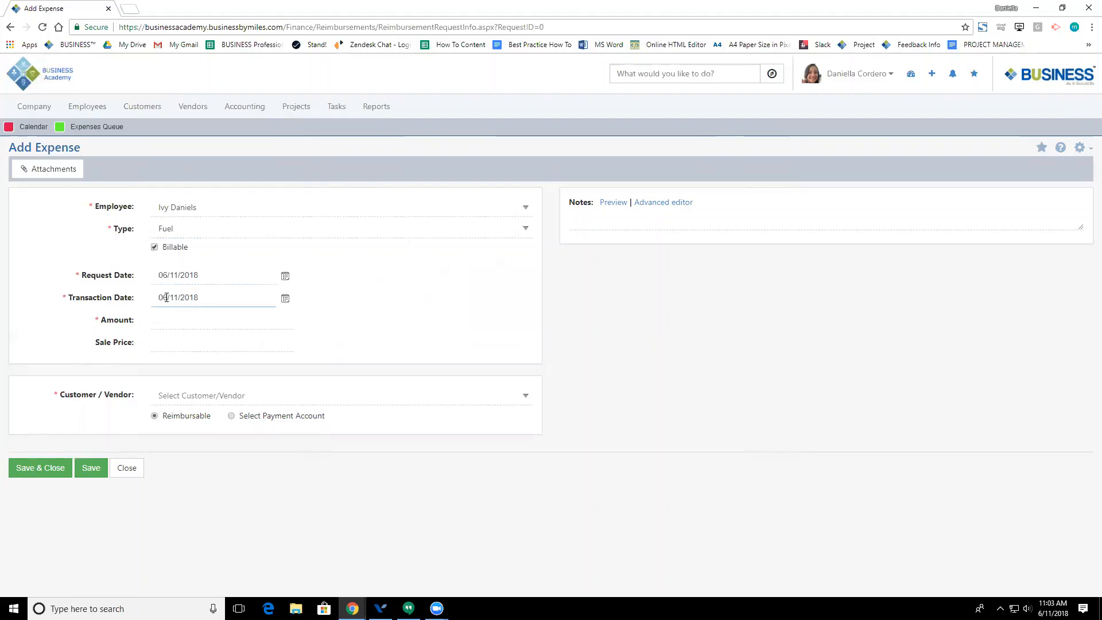
Step: Enter a $52.00 amount, link The UPS Store - Marlton, and save the expense
click(167, 322)
text(52.00)
key(Tab)
click(252, 394)
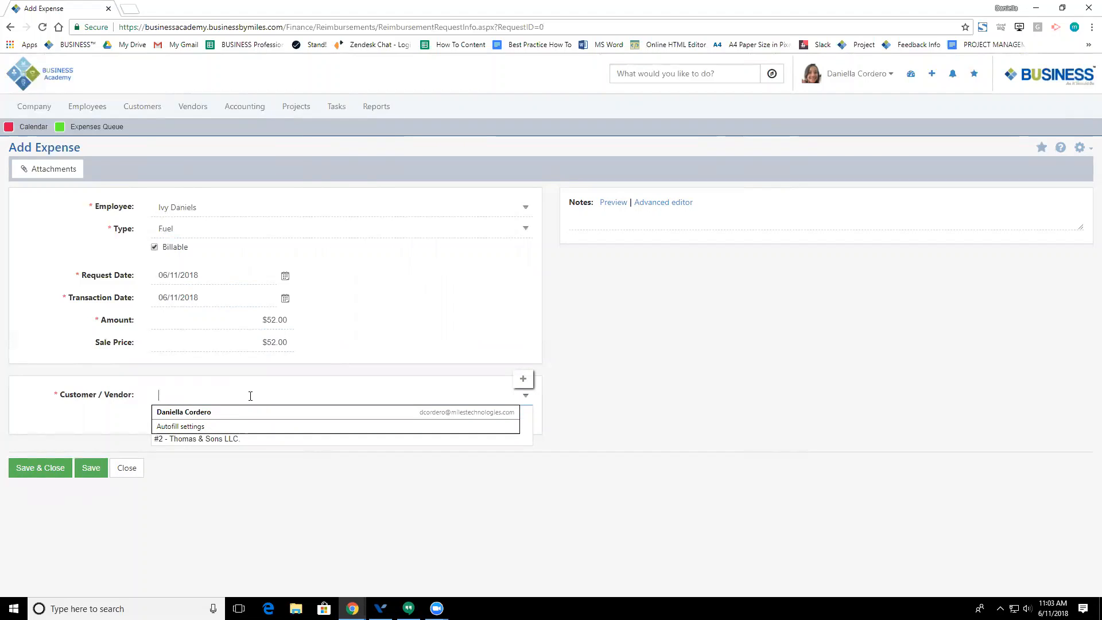
text(up)
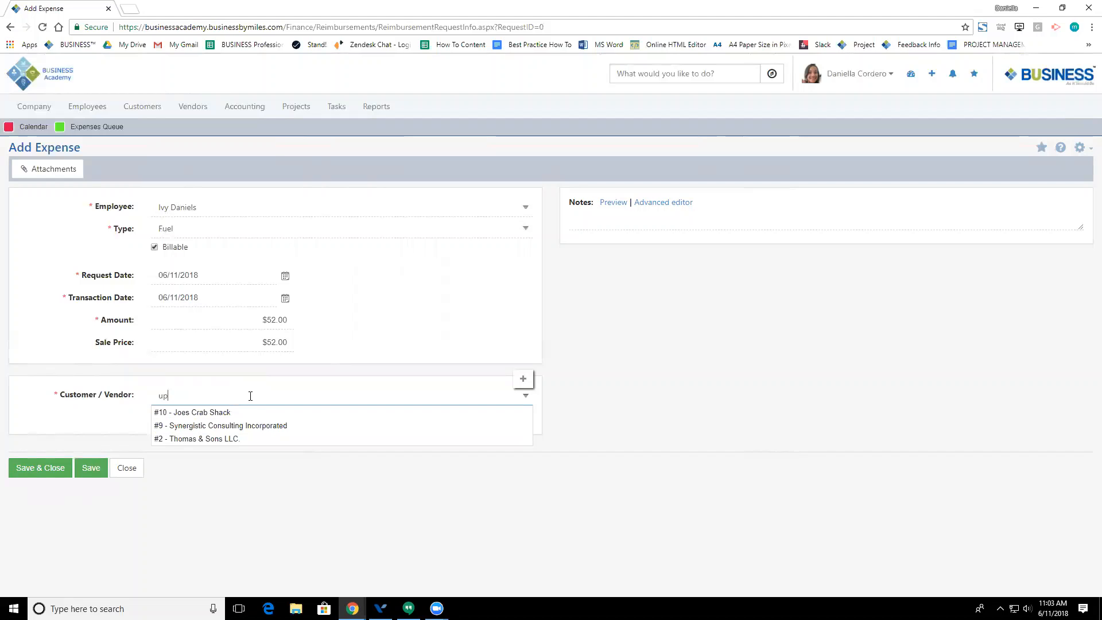
click(230, 412)
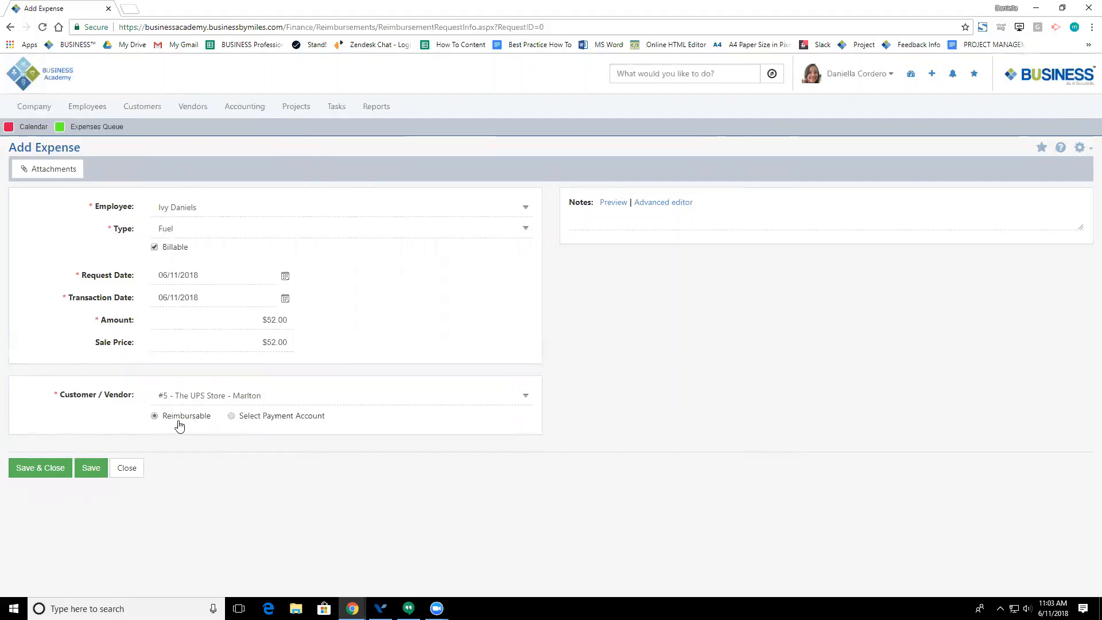
click(604, 225)
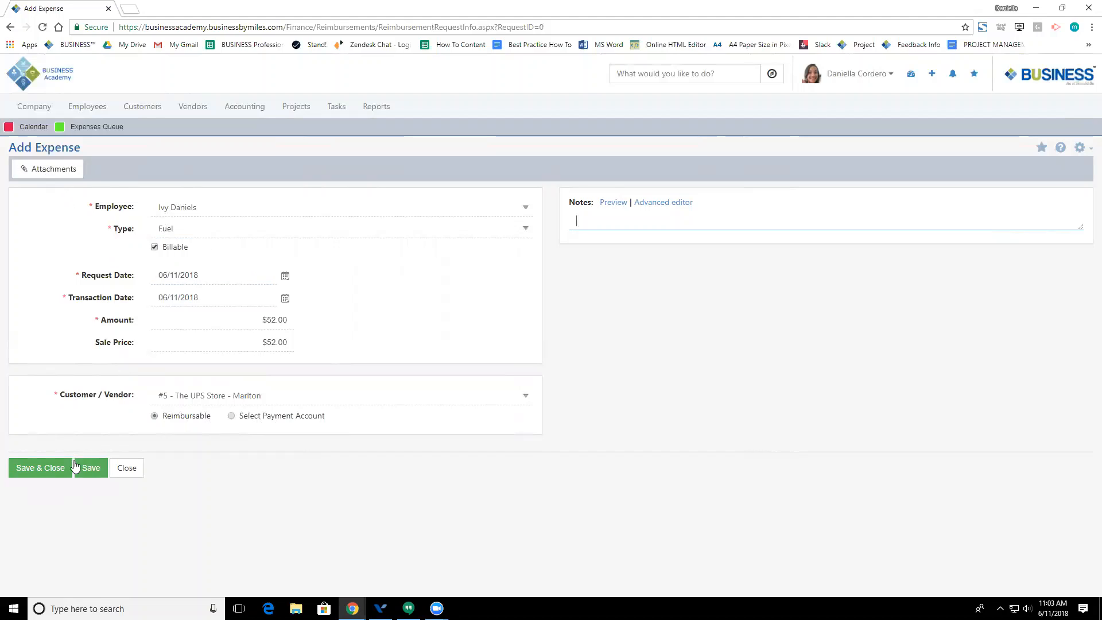
click(63, 477)
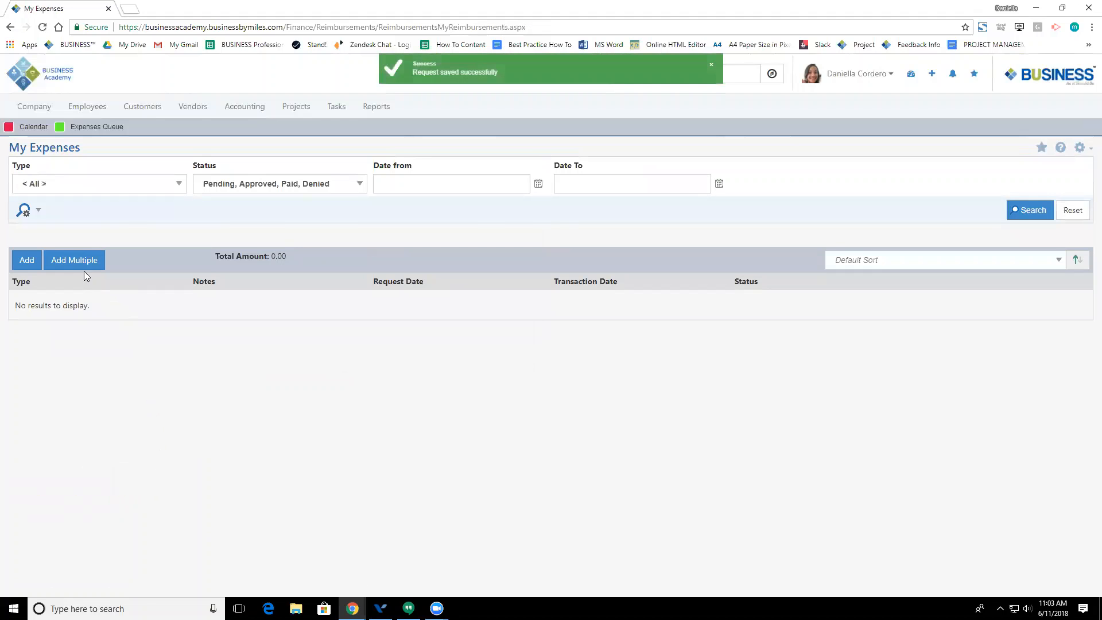
Step: Open Add Multiple and go through line one's Request Type, Customer/Vendor, Amount, dates and Notes fields
click(77, 262)
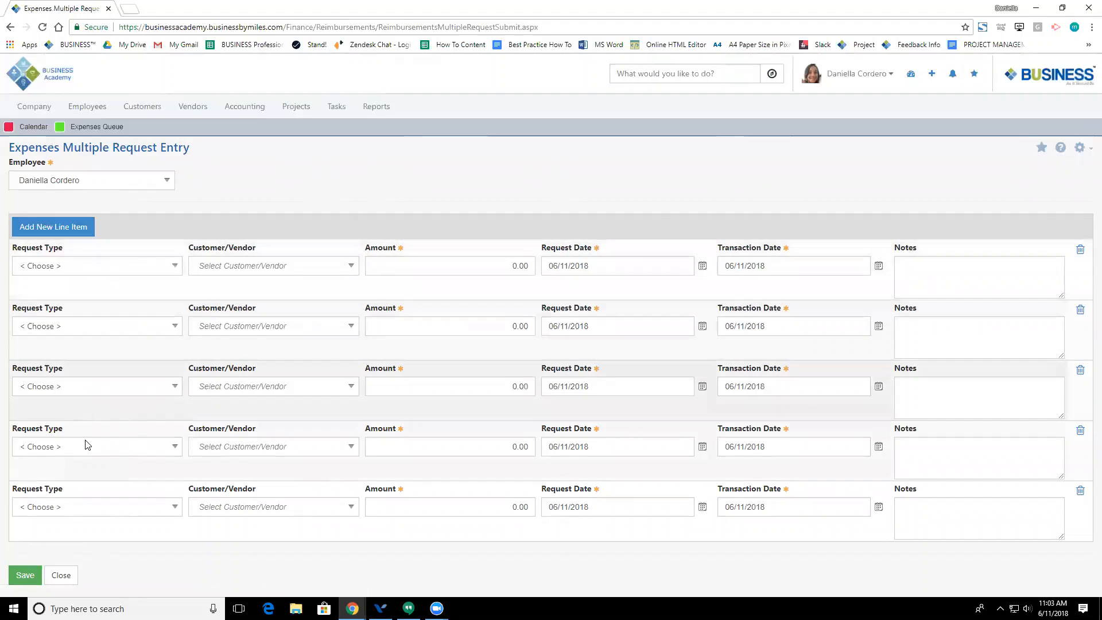
click(61, 269)
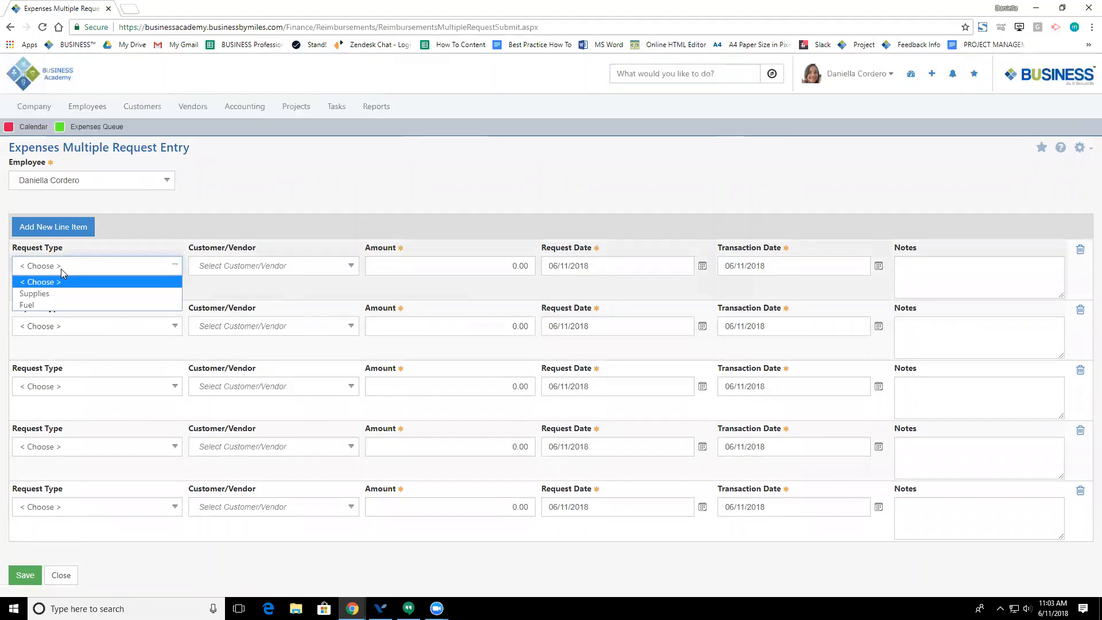
click(247, 264)
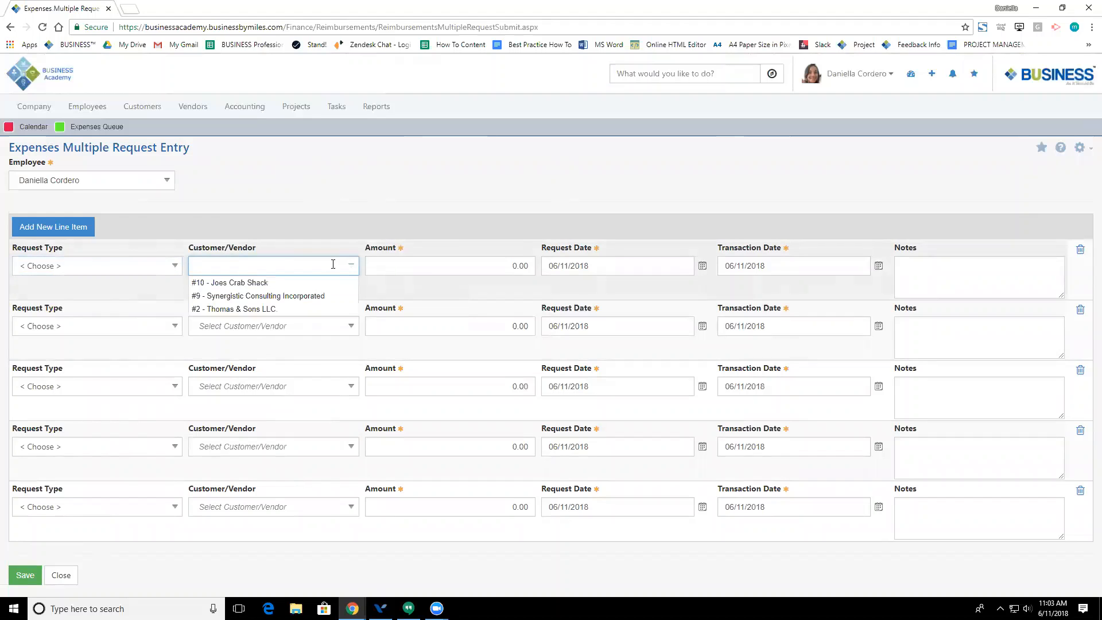
click(434, 268)
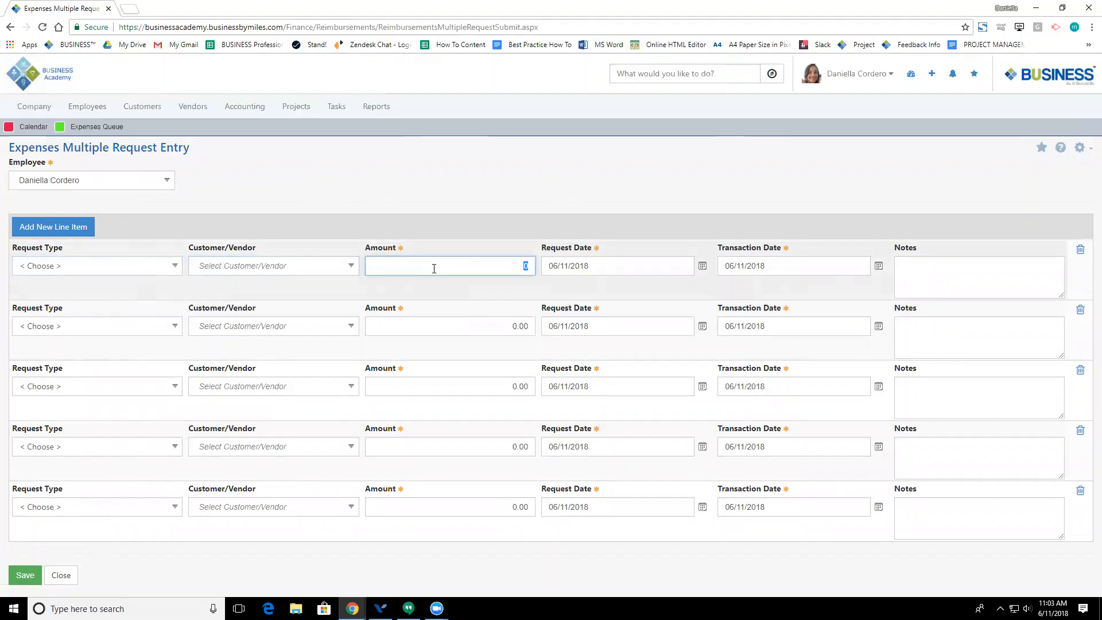
click(608, 271)
click(721, 270)
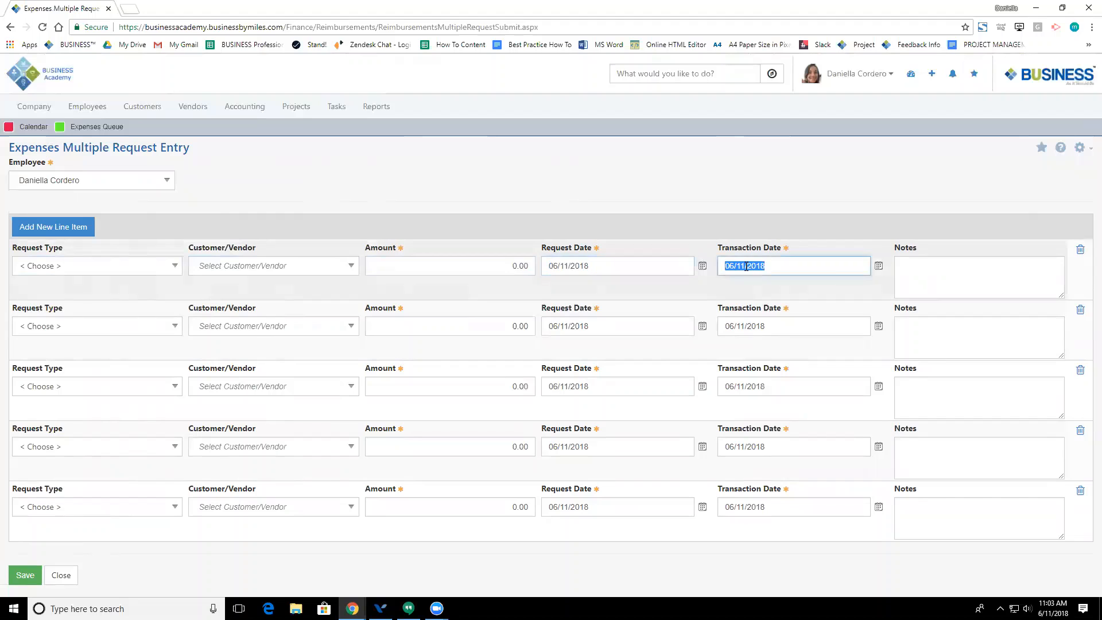
click(953, 272)
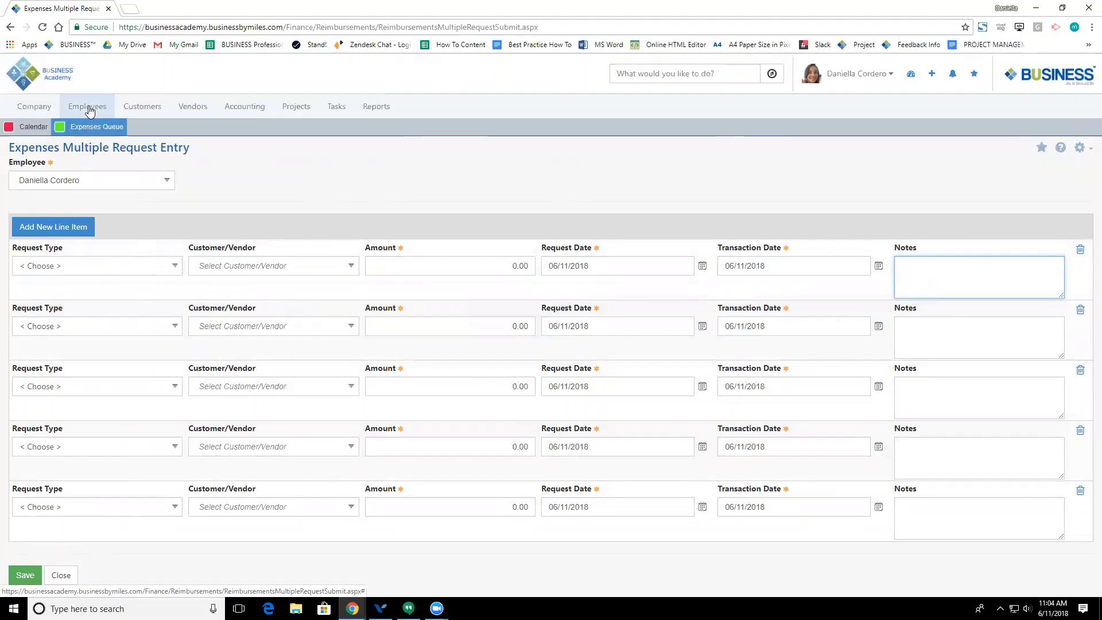
Step: Open the Expenses Queue and reveal its extra filter options
click(90, 110)
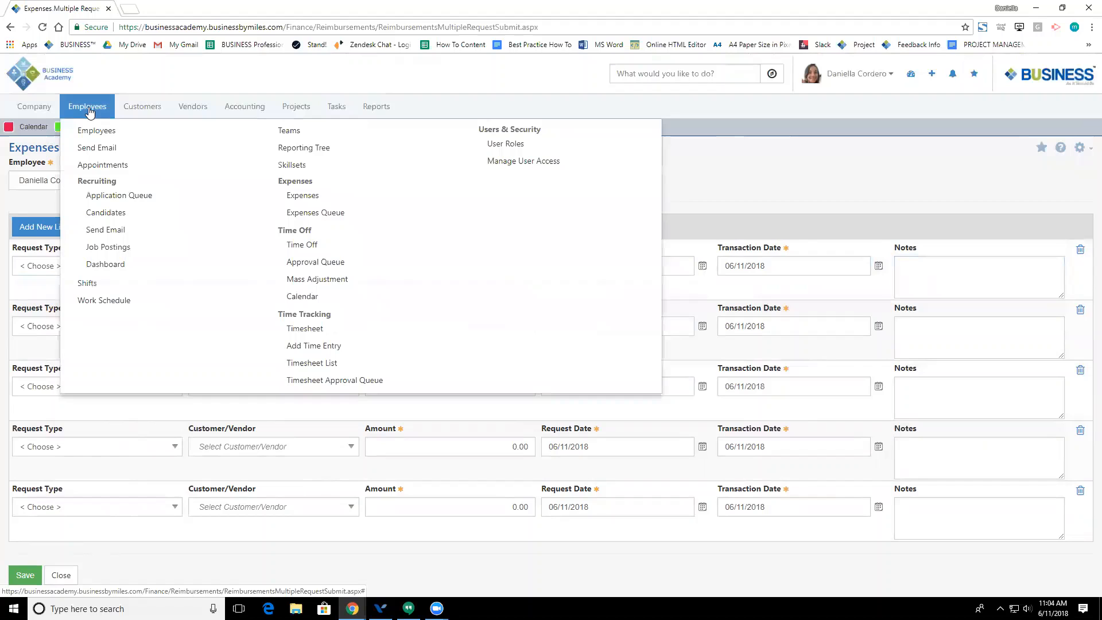
click(302, 212)
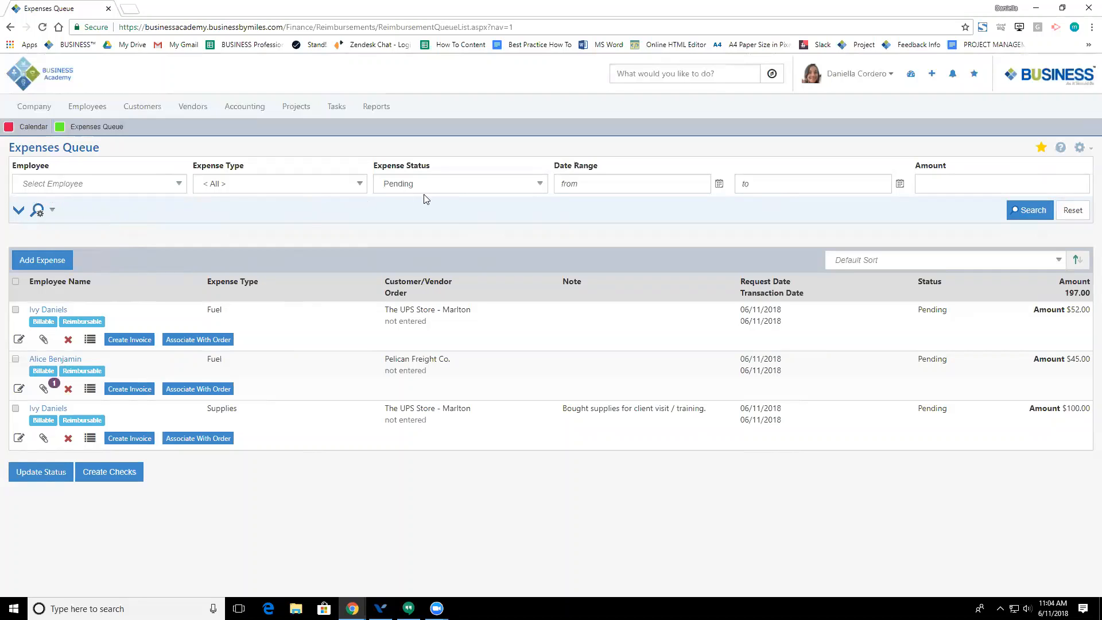
click(18, 210)
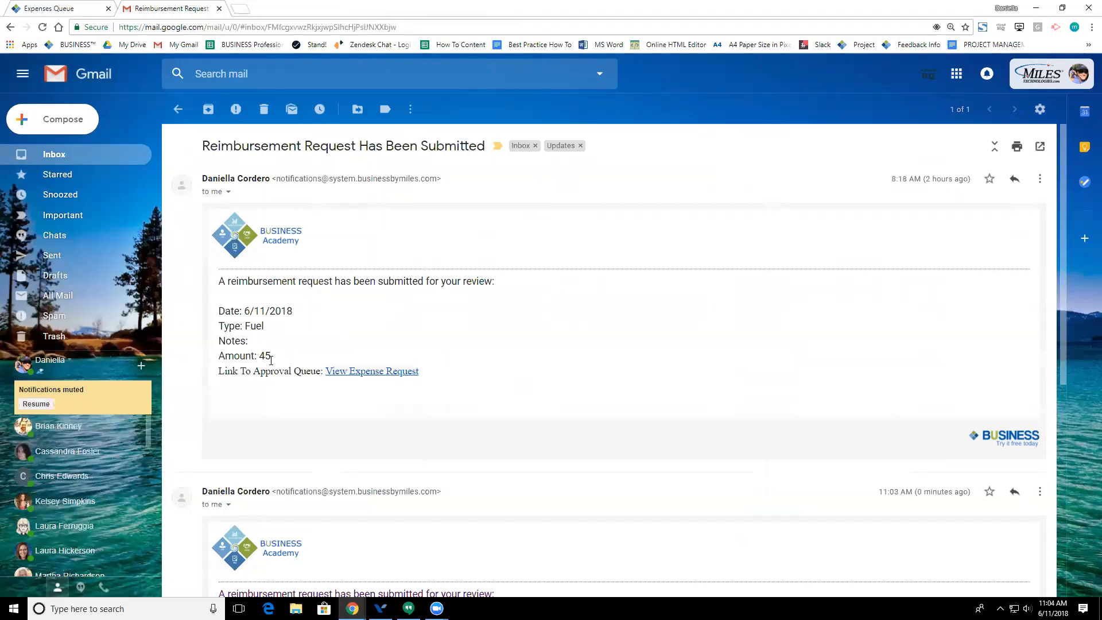
Step: Follow the email's View Expense Request link, then close the Gmail tab
click(418, 373)
key(ctrl+w)
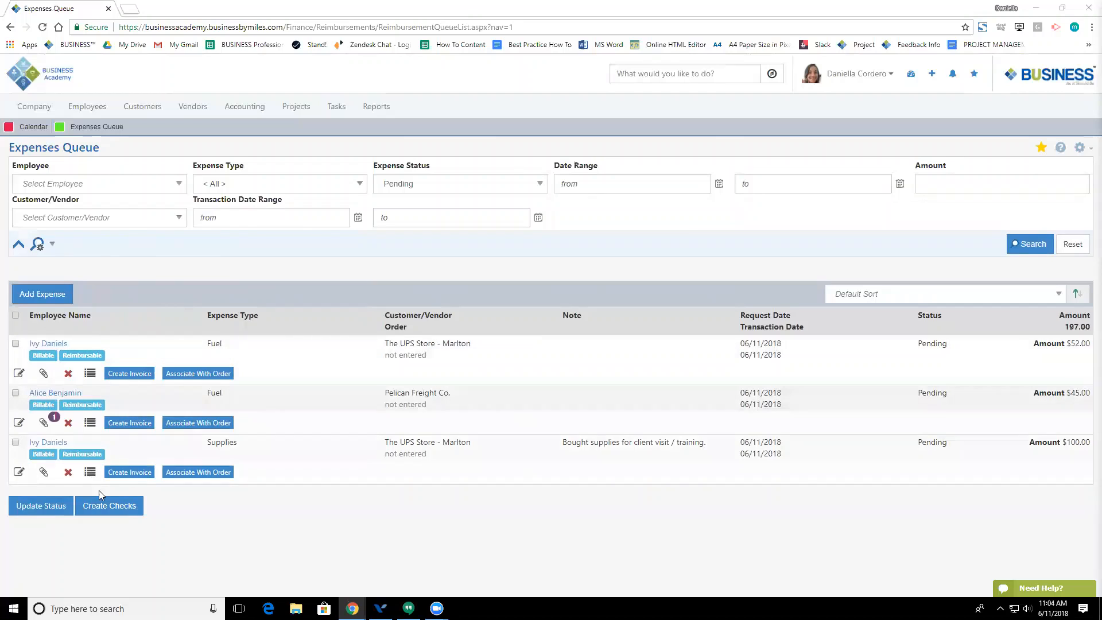
Step: Select only the $45.00 Pelican Freight Co. Fuel expense and open its attachments
click(16, 343)
click(16, 394)
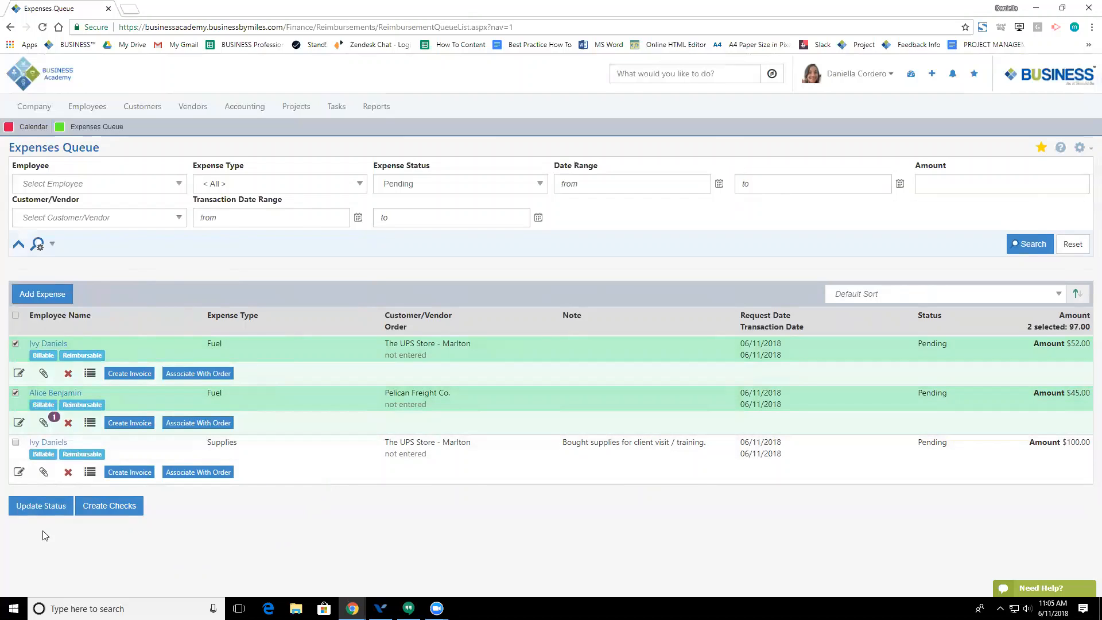
click(15, 343)
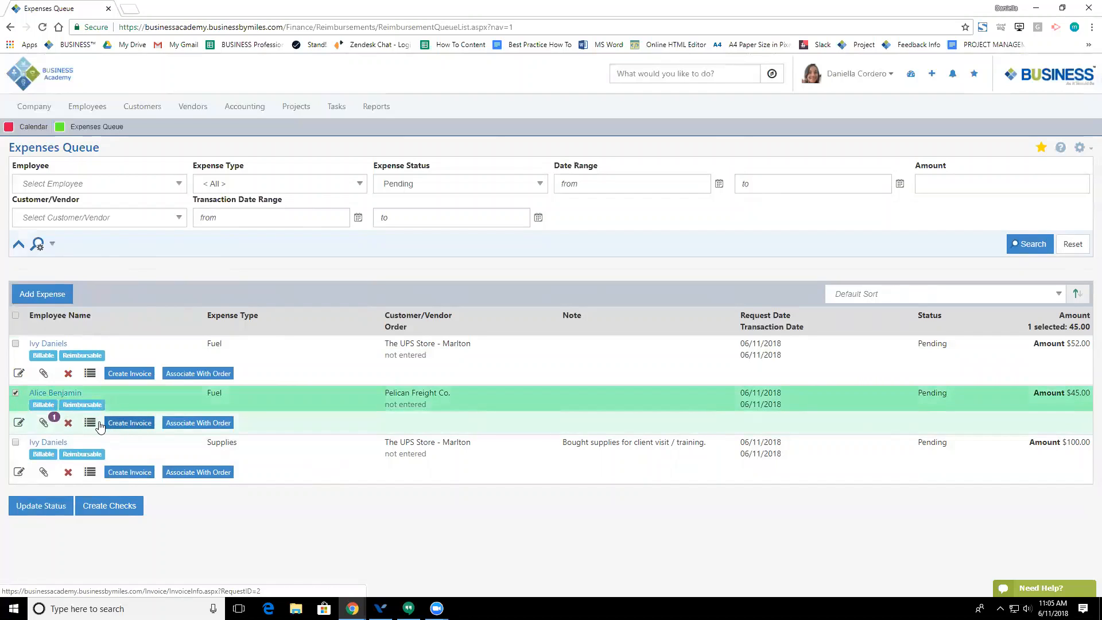
drag(215, 393, 220, 393)
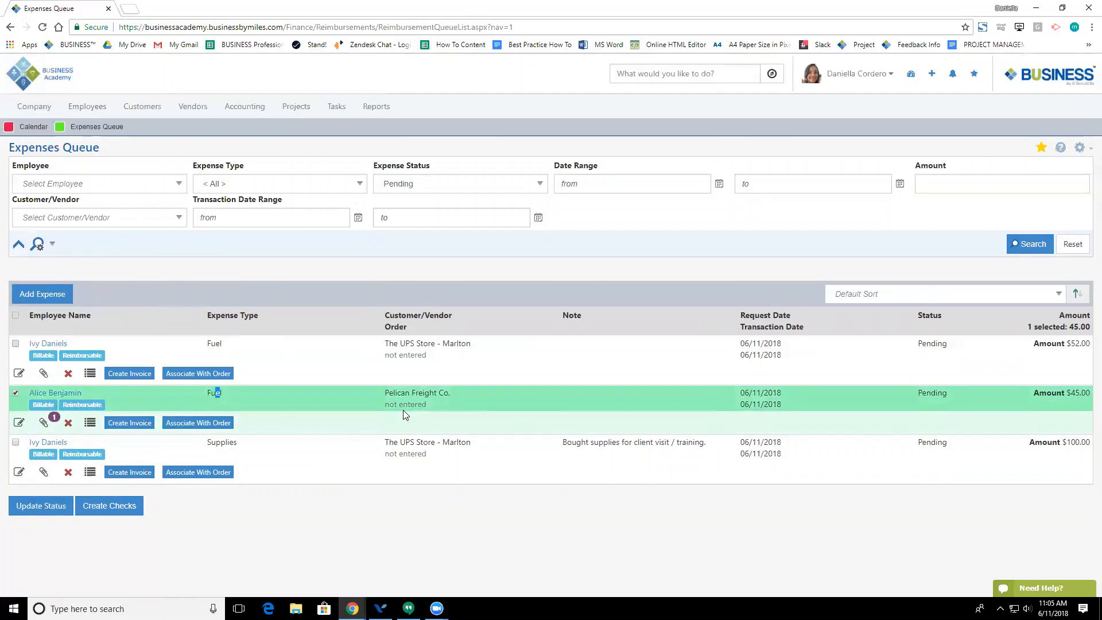
click(45, 422)
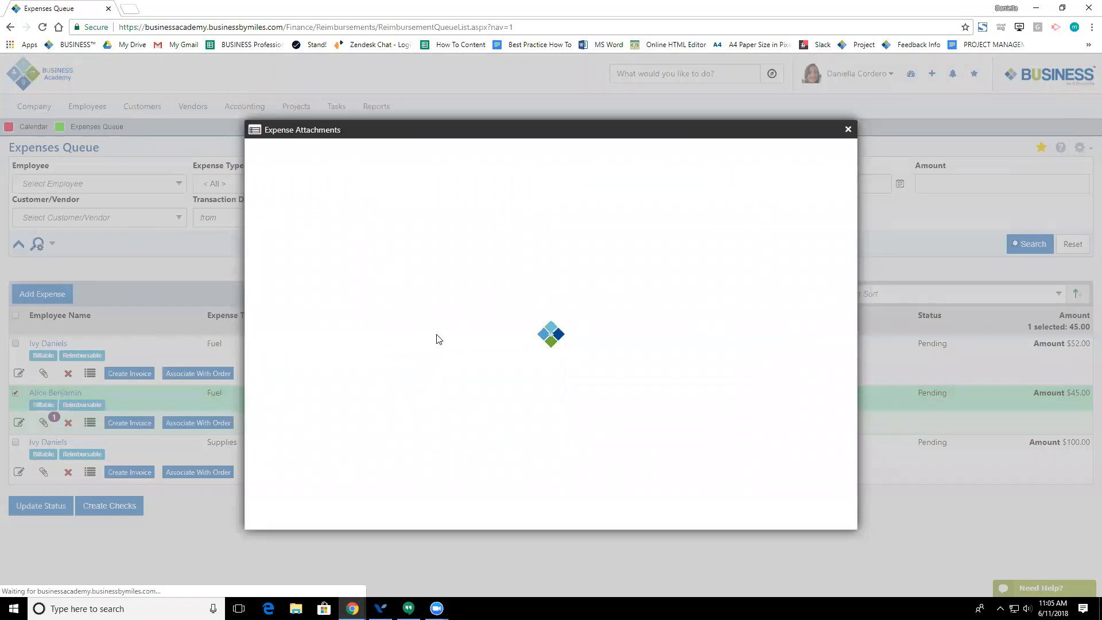
Step: Download and view the Shell-Gas-Station-Receipt-MasterCard receipt, then close the attachments window
click(365, 210)
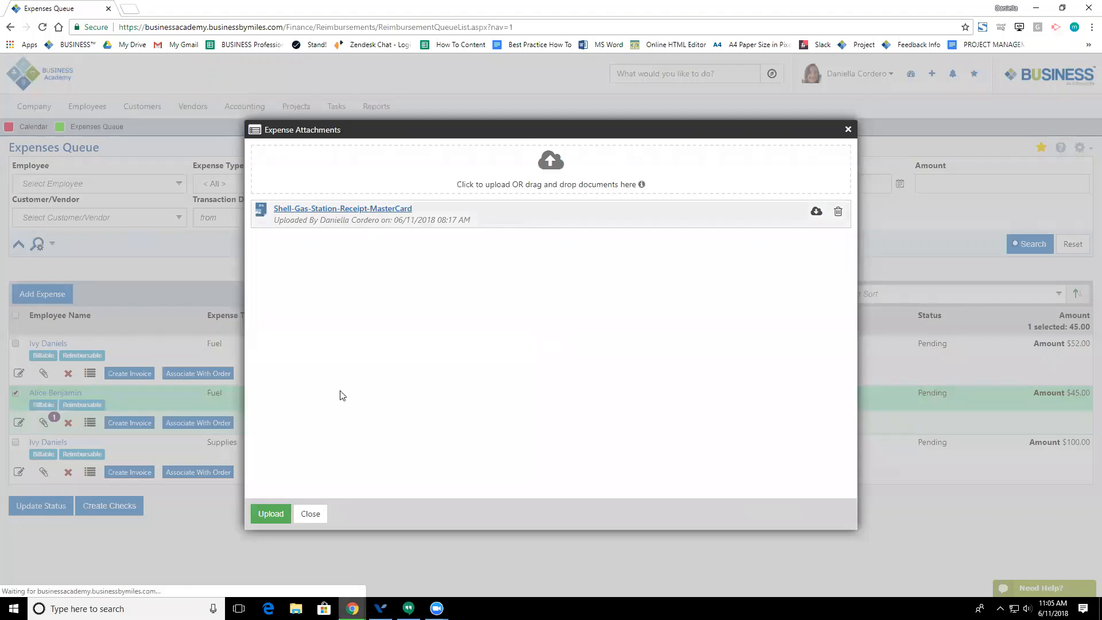
click(92, 582)
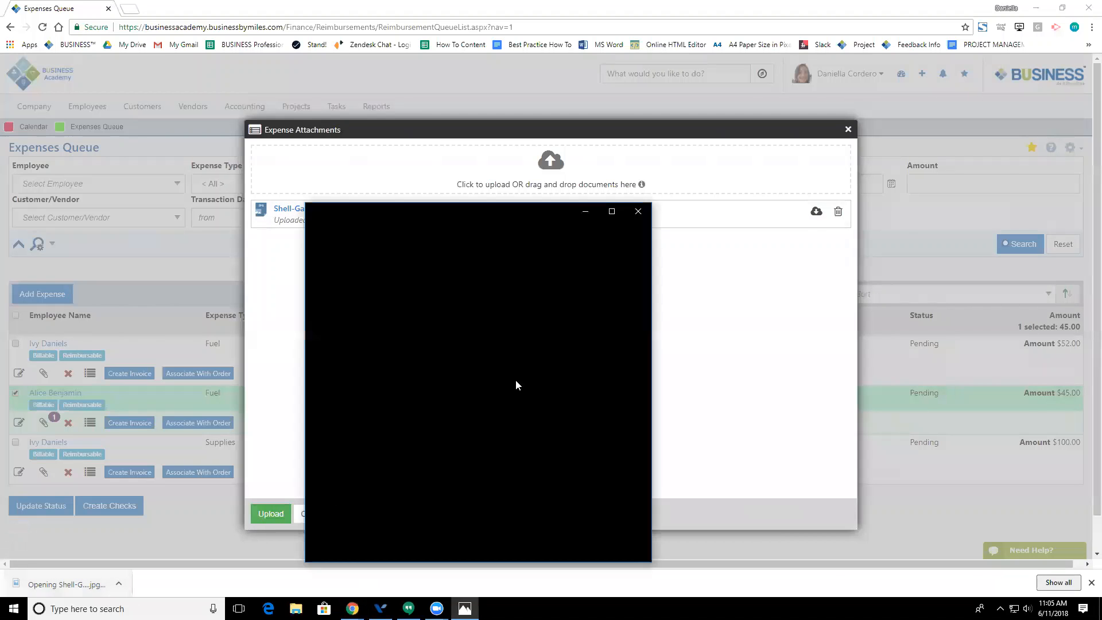
click(636, 211)
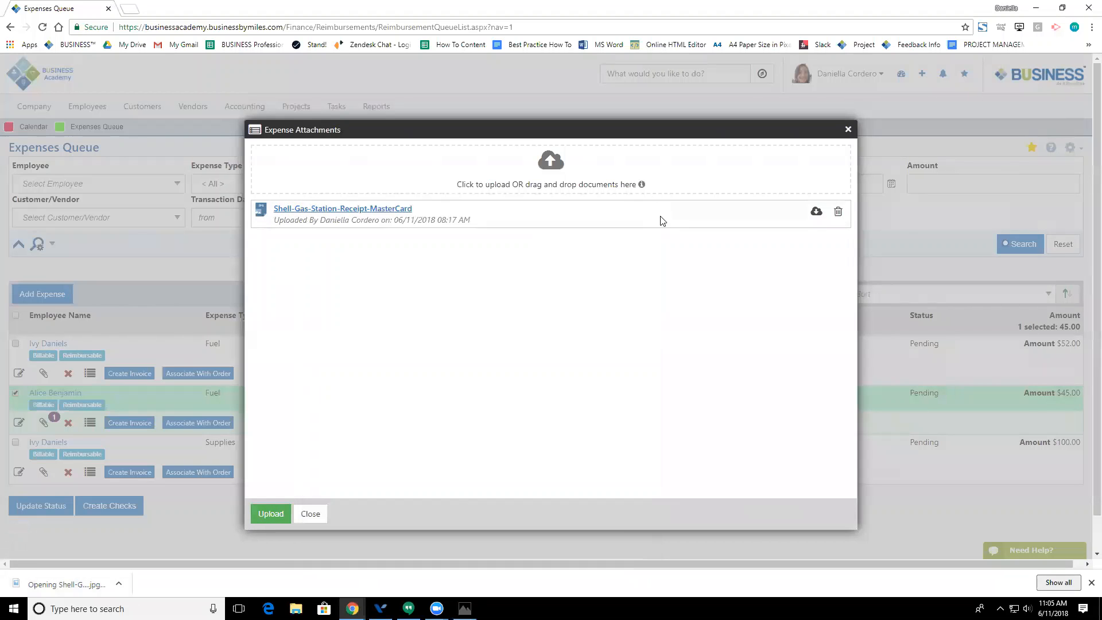
click(848, 130)
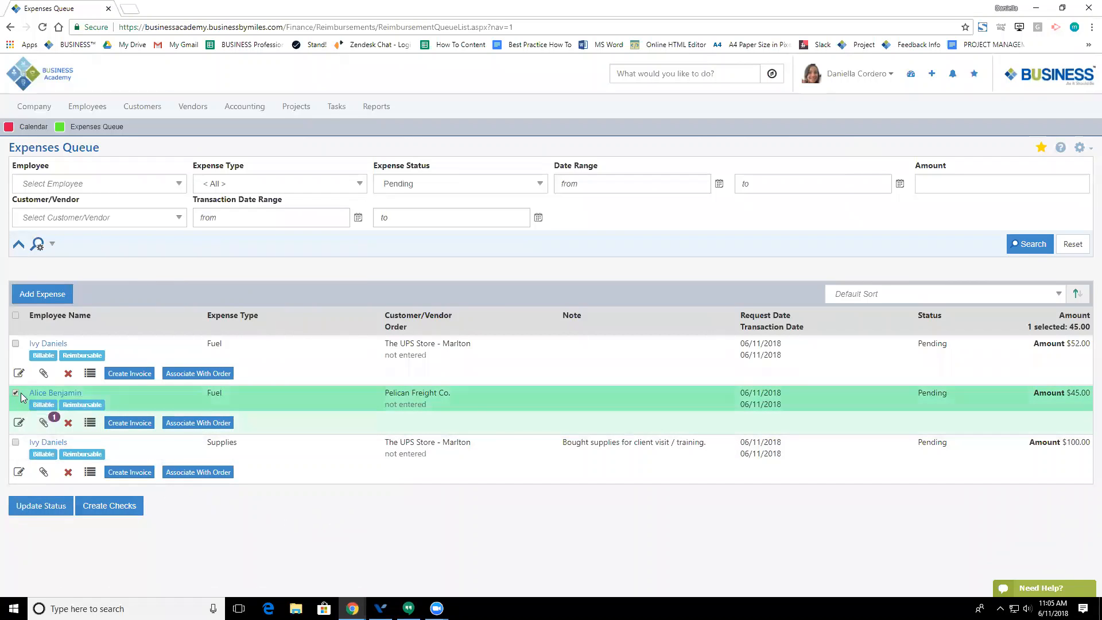
Step: Give the $45.00 Pelican Freight Co. Fuel expense a new status, then select the $52.00 Fuel expense
click(39, 510)
click(536, 128)
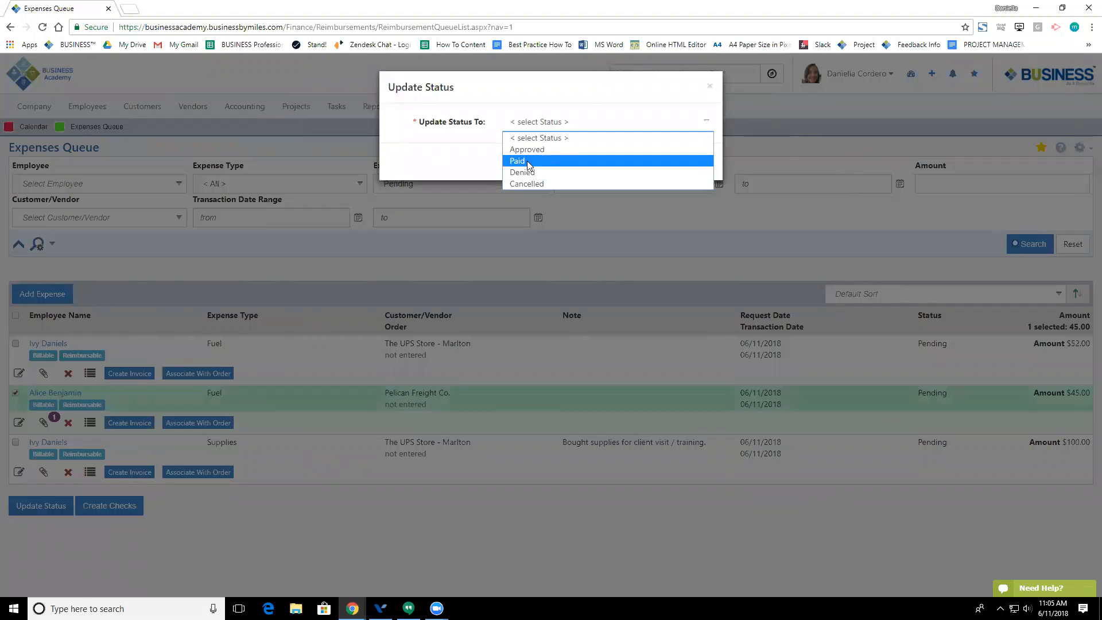
click(522, 150)
click(638, 163)
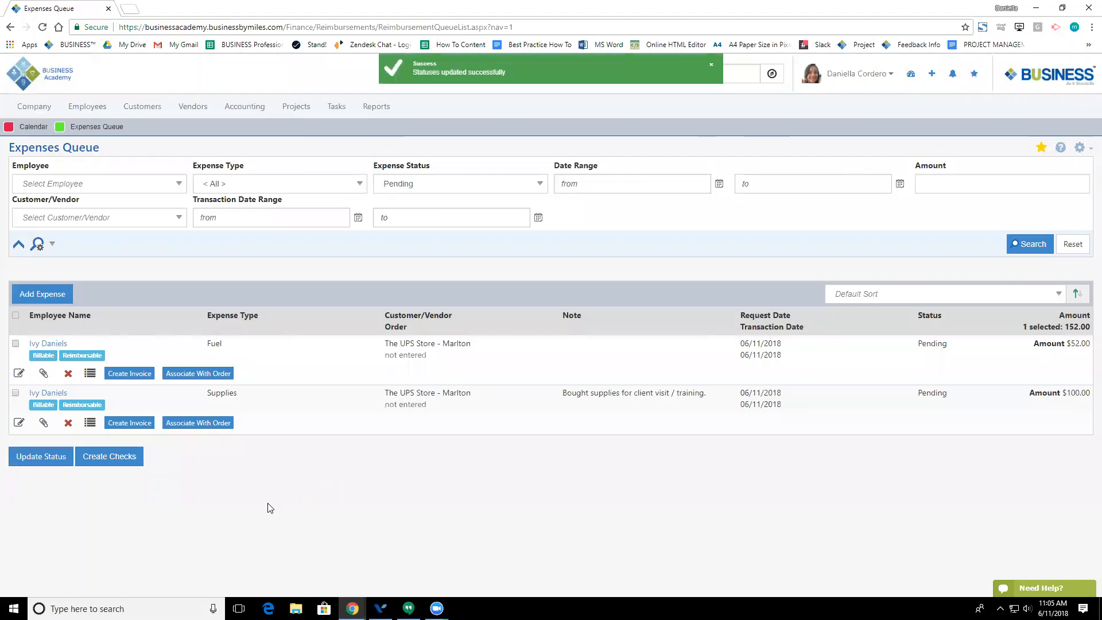
click(15, 343)
click(101, 459)
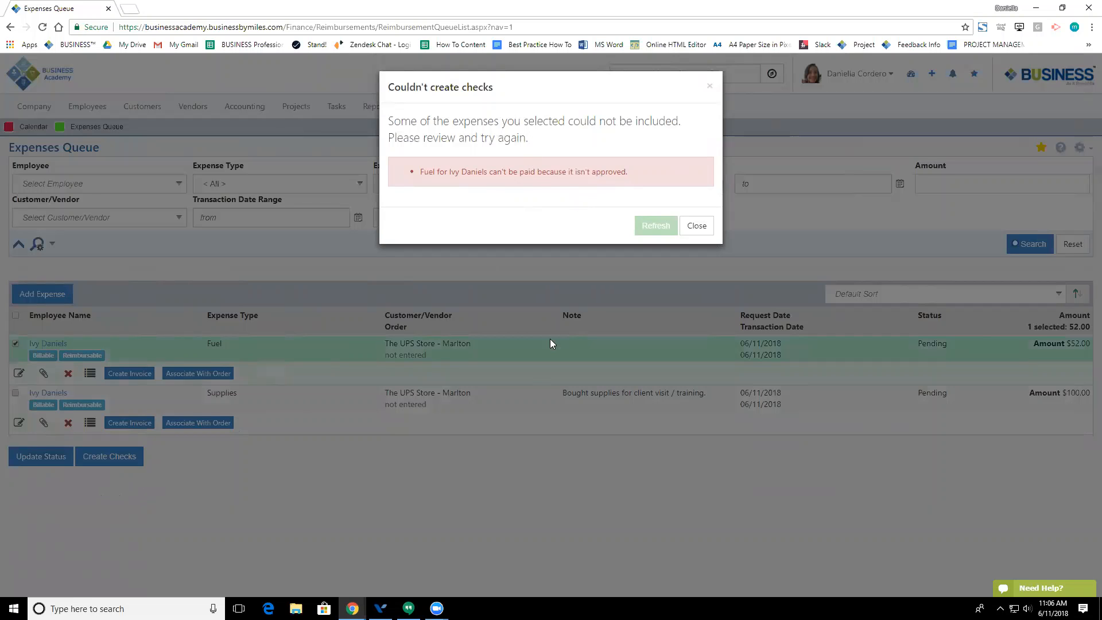
click(694, 226)
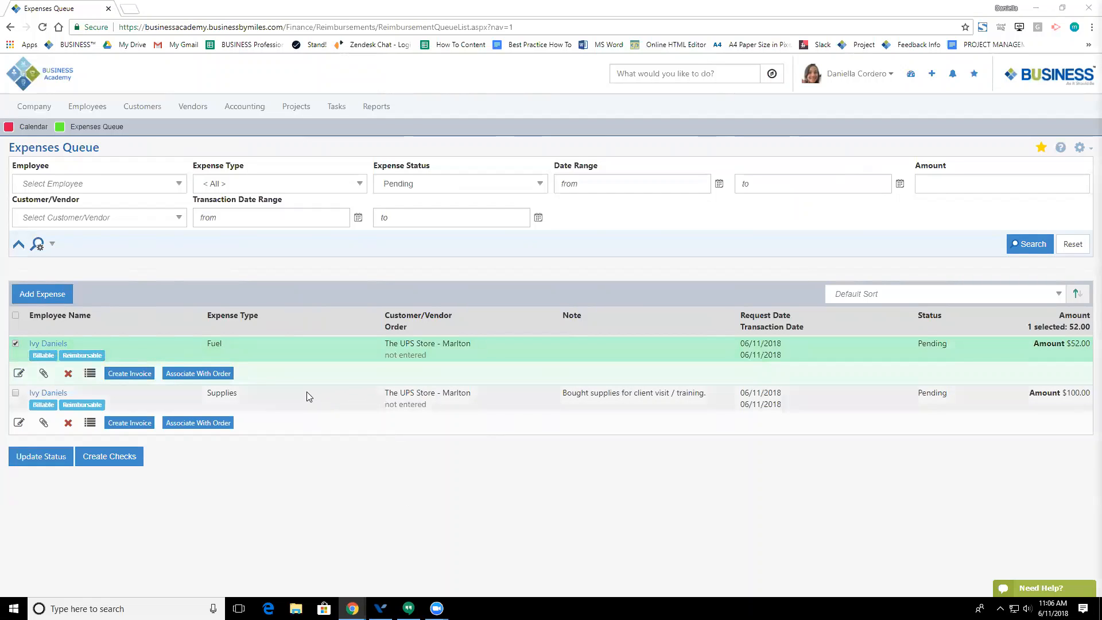
mouse_move(89, 109)
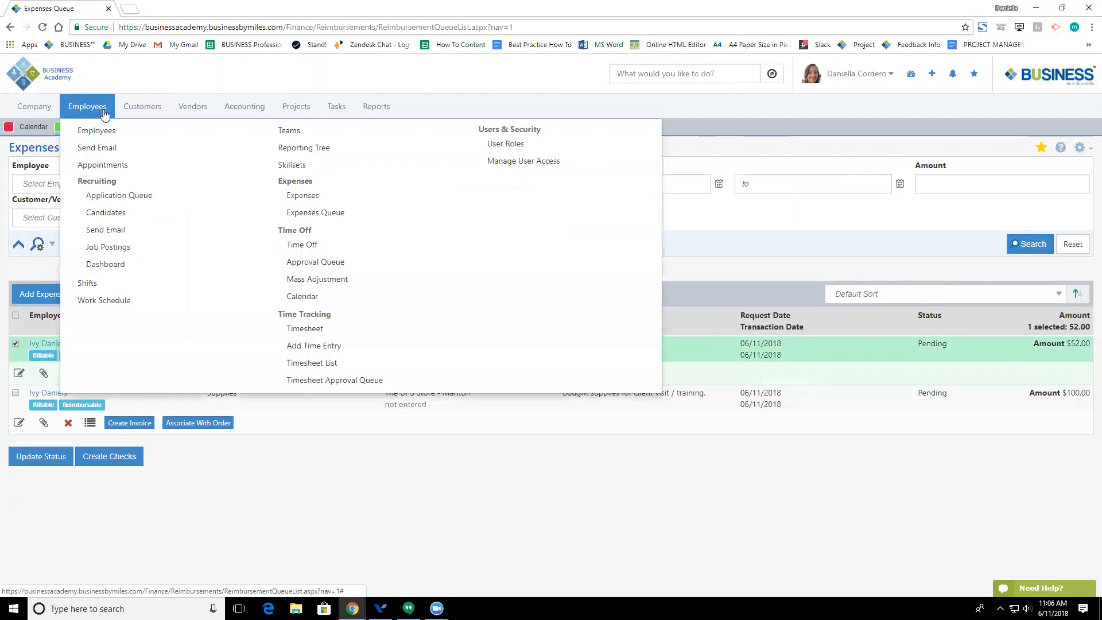
Step: Open the 6/11/2018 – 6/17/2018 Timesheet and keep the first entry's pay type as Normal
click(306, 331)
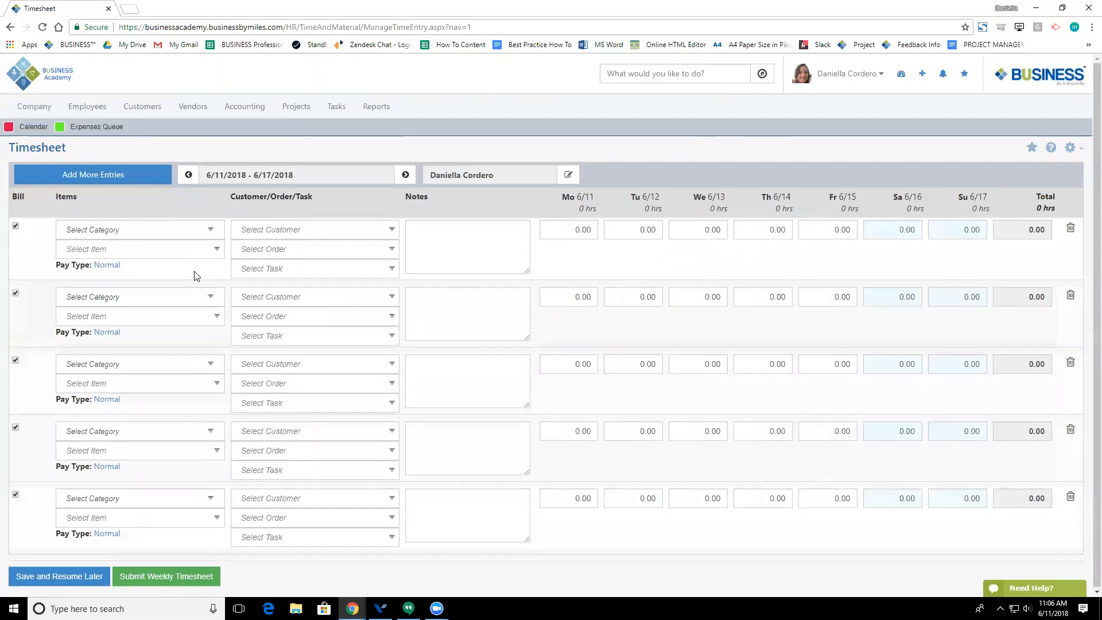
click(109, 266)
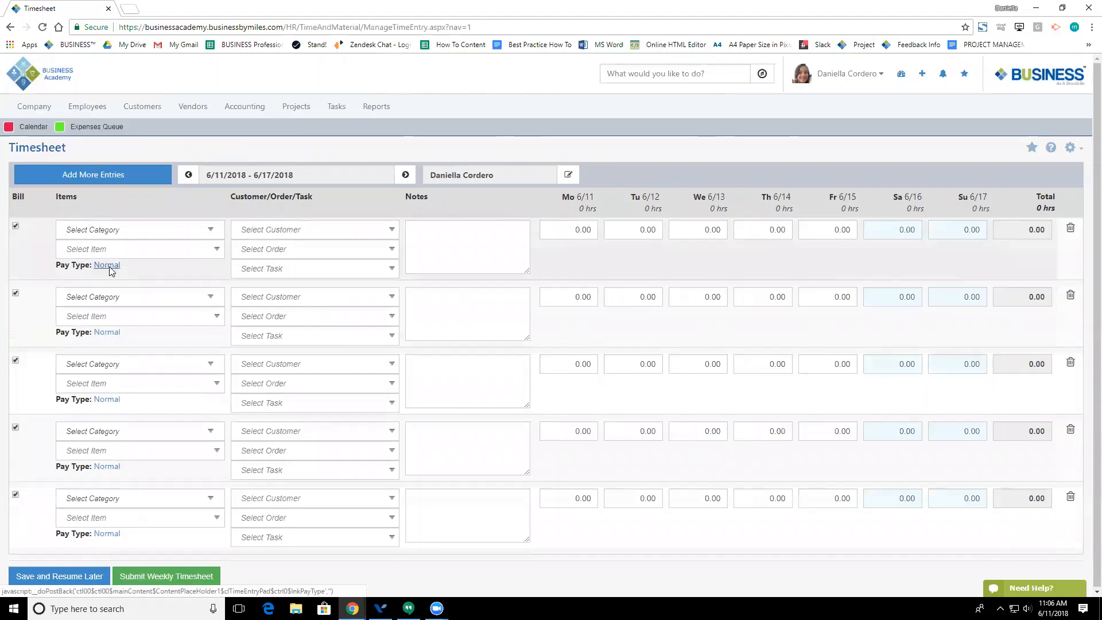
click(101, 282)
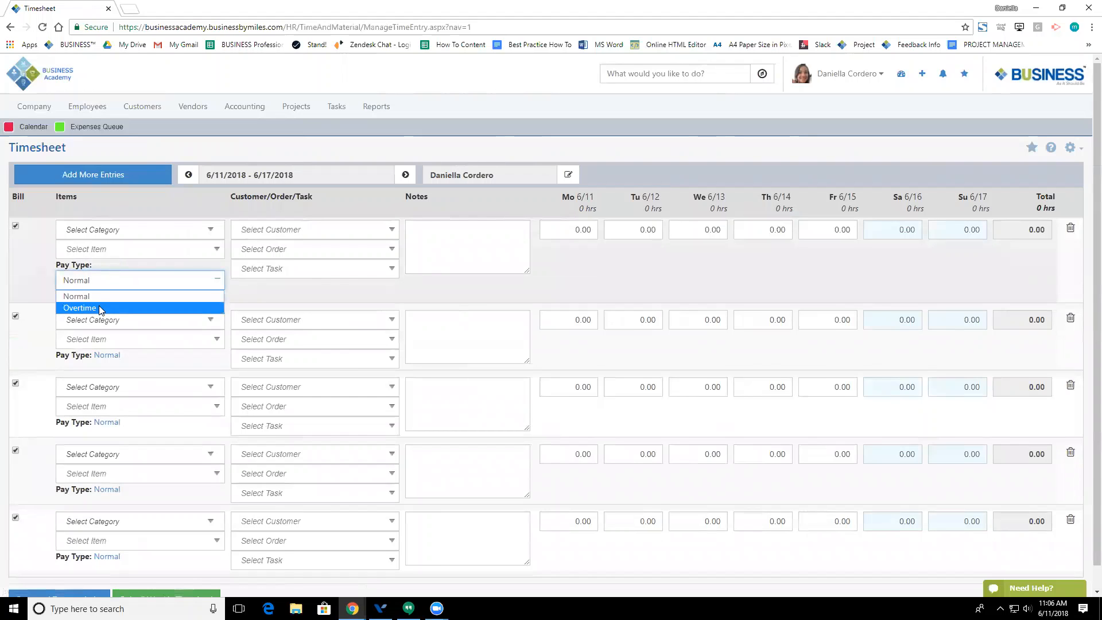
click(107, 276)
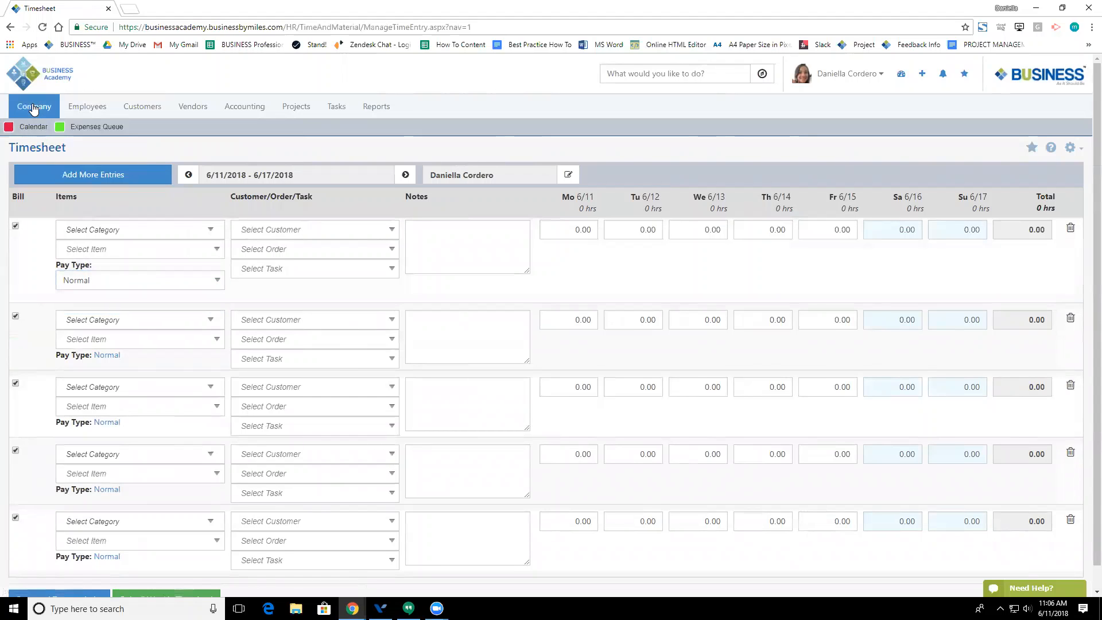
mouse_move(33, 107)
click(247, 139)
click(58, 166)
text(pay t)
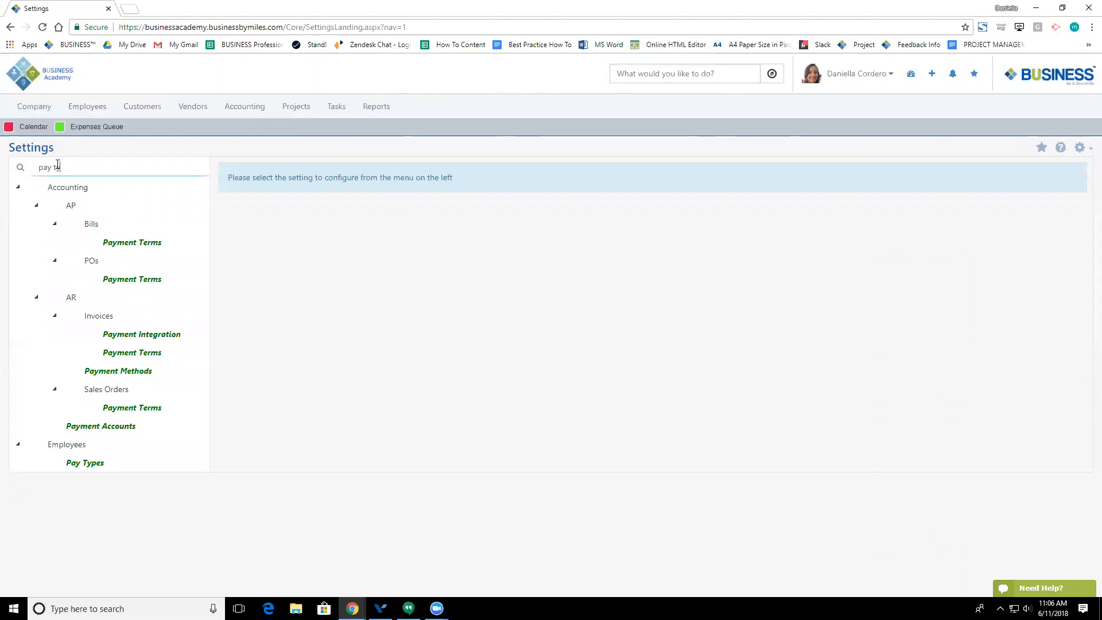
text(yp)
click(86, 206)
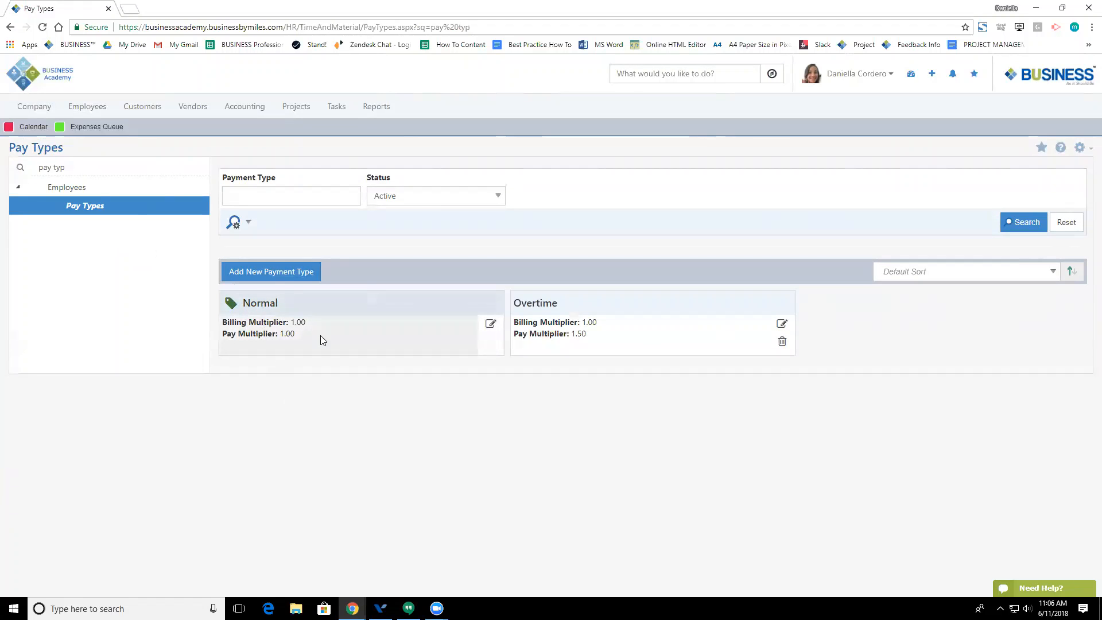
click(271, 272)
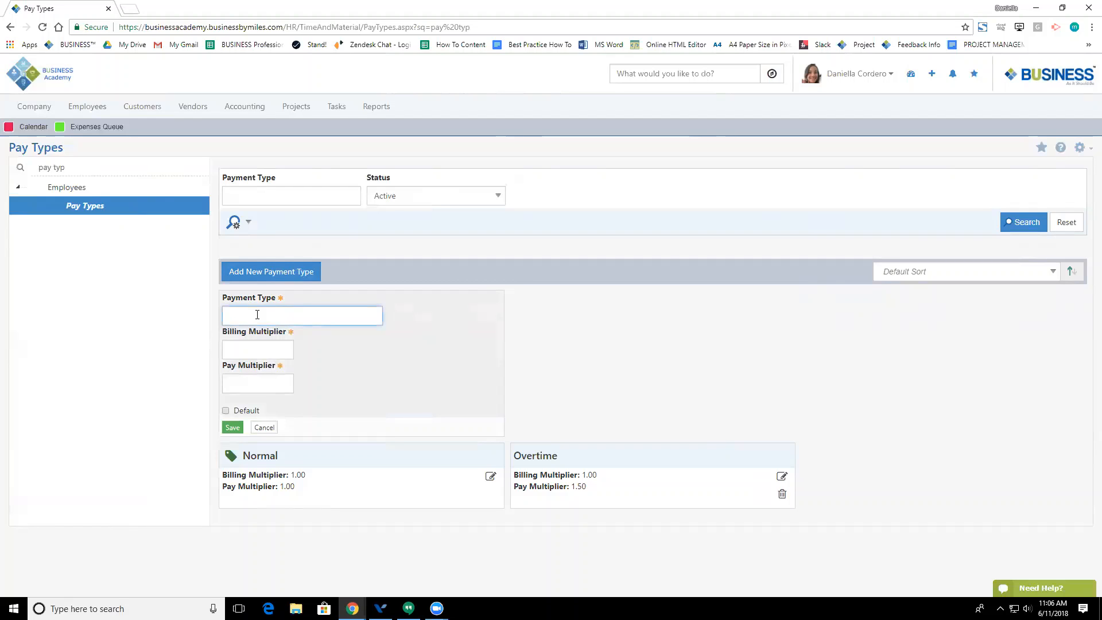
text(Meduim)
click(245, 353)
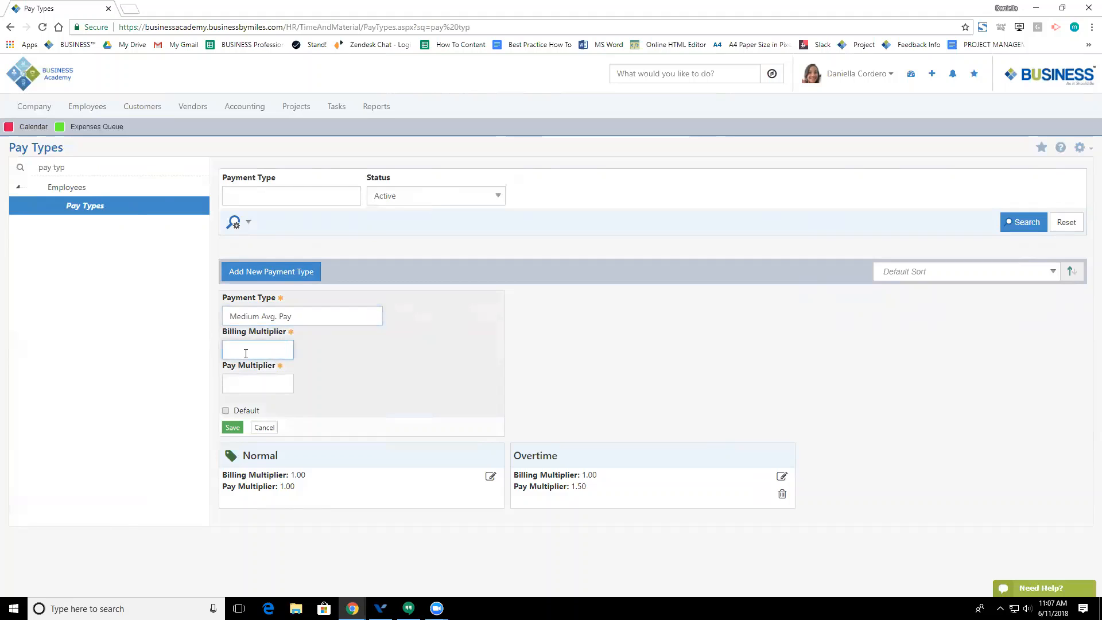
click(242, 390)
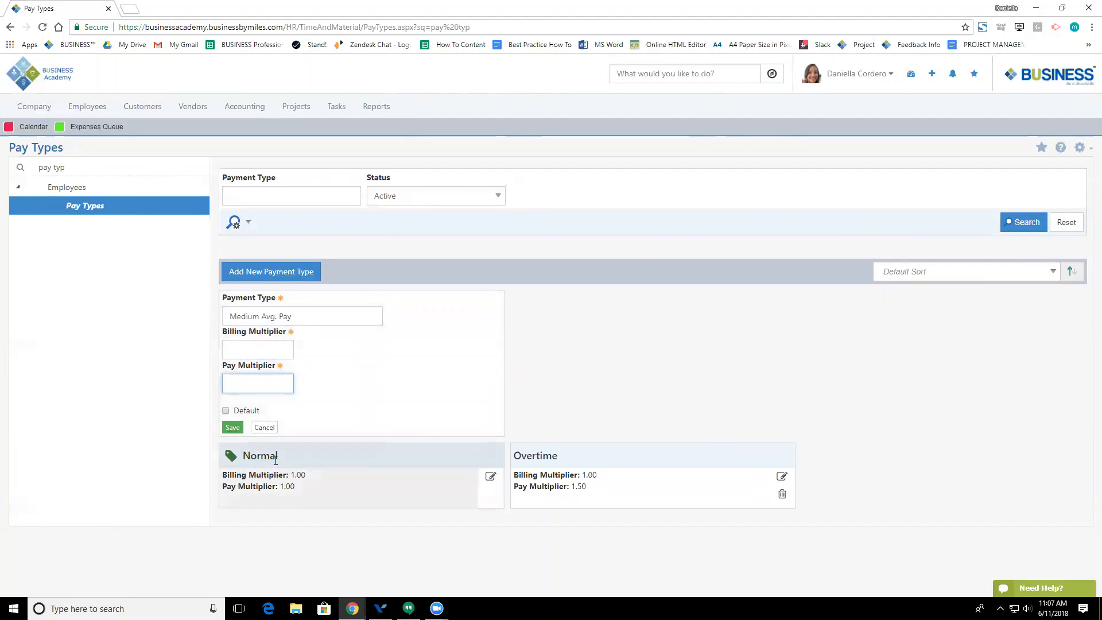
click(265, 428)
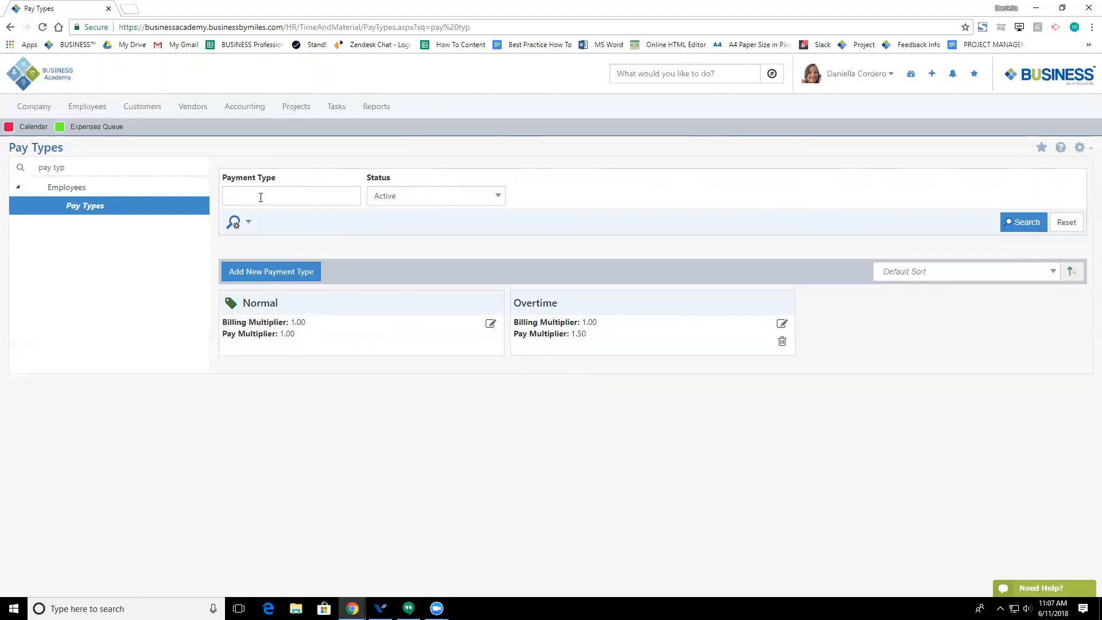
click(411, 198)
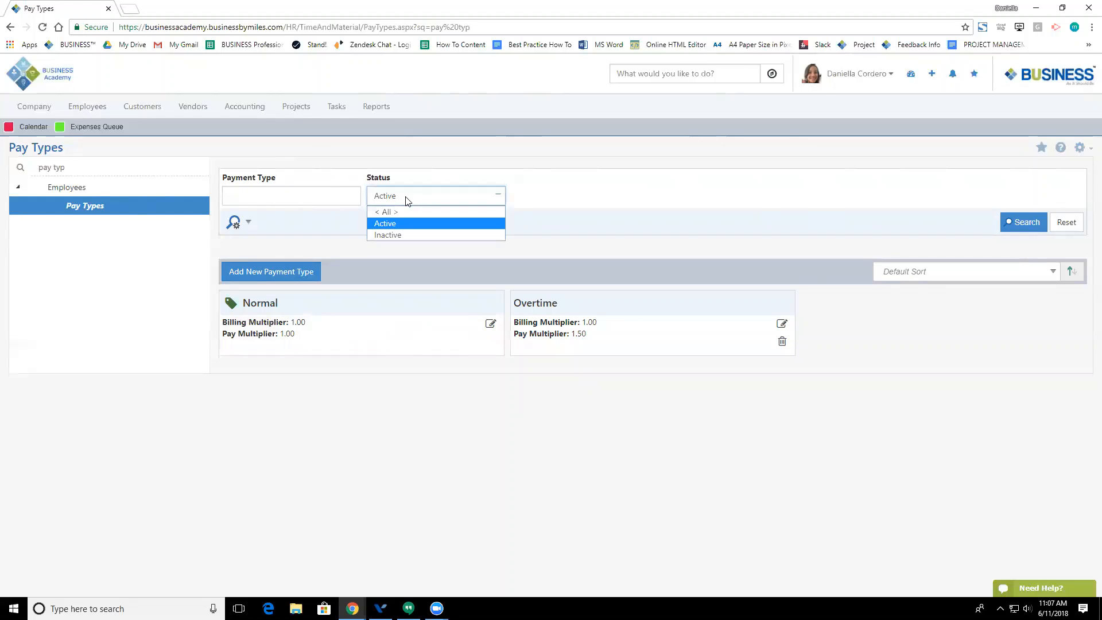
click(406, 251)
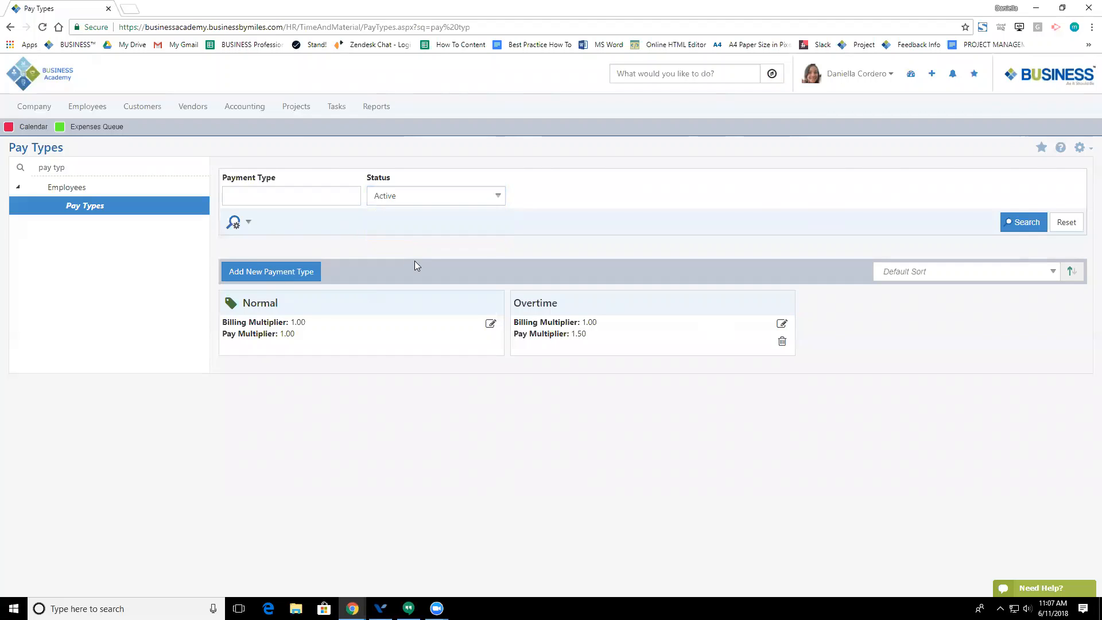
Step: In the timesheet's first row, choose Labor > Consulting Labor and customer Synergistic Consulting Incorporated
click(96, 107)
click(322, 332)
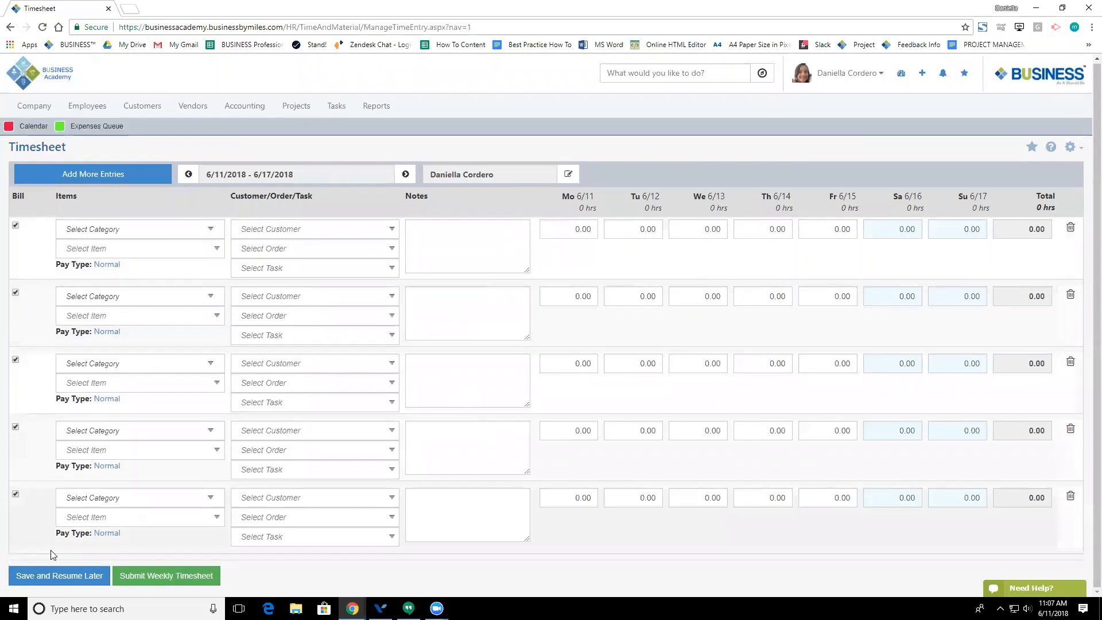
click(91, 232)
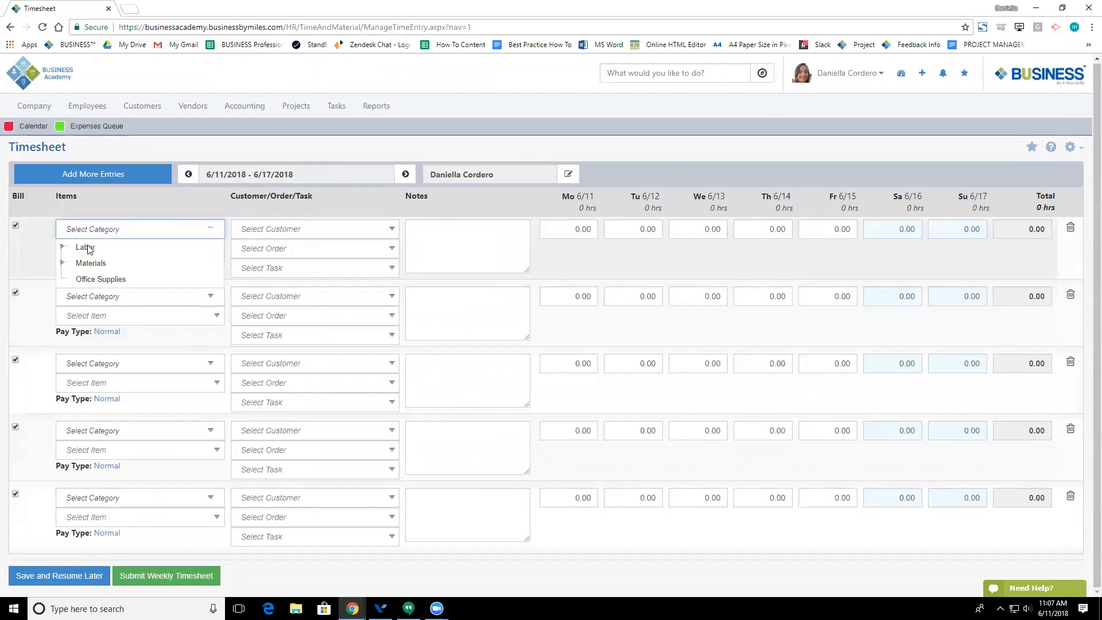
click(62, 247)
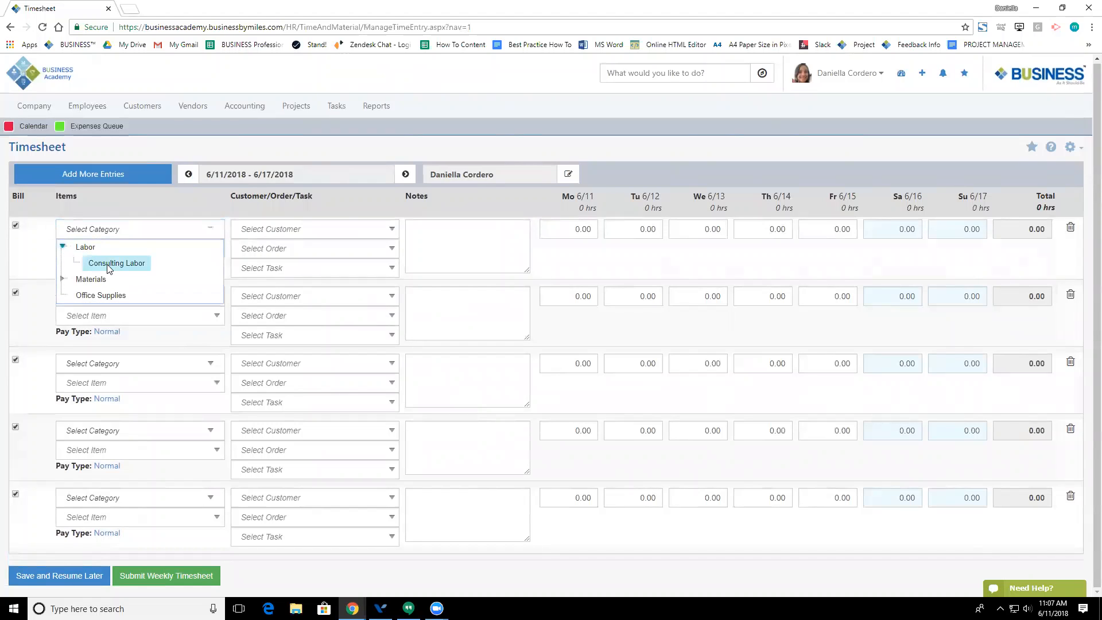
click(107, 269)
click(108, 248)
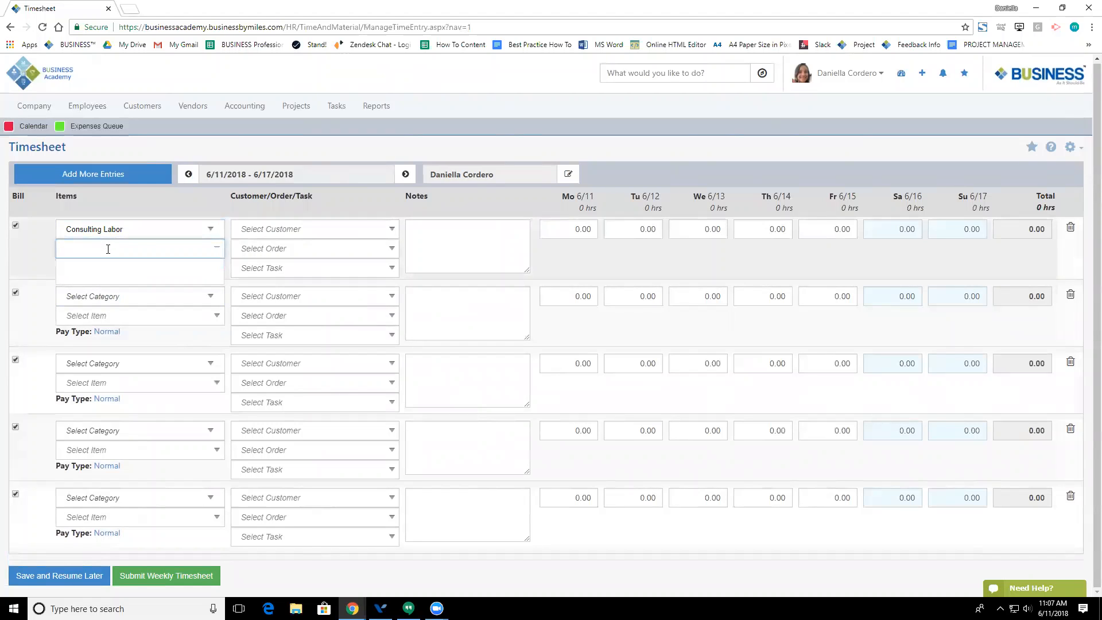
click(274, 228)
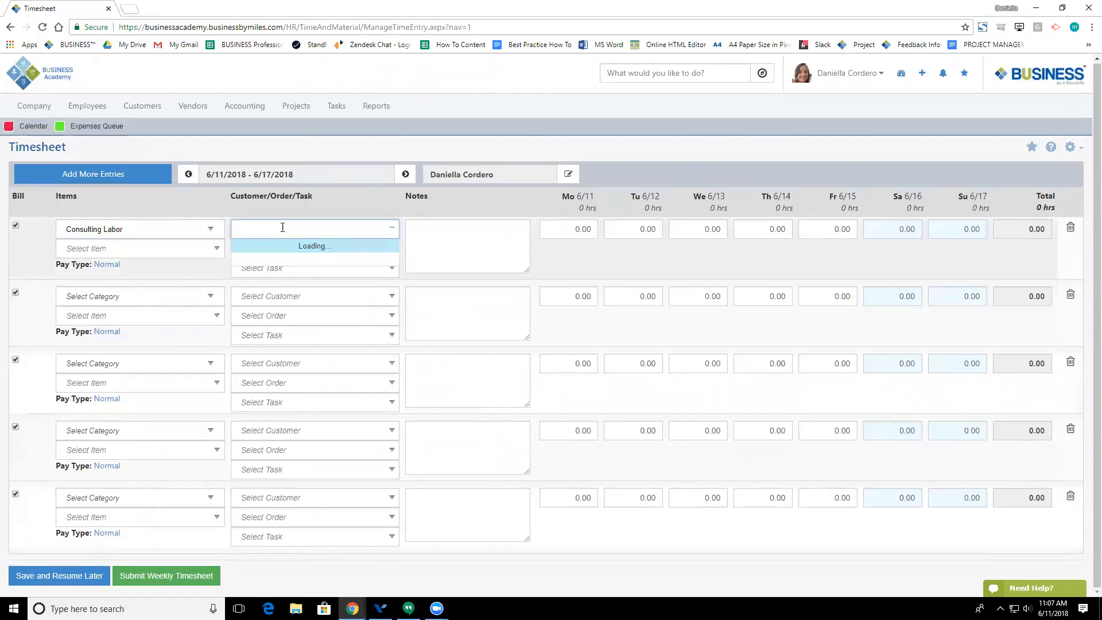
click(252, 255)
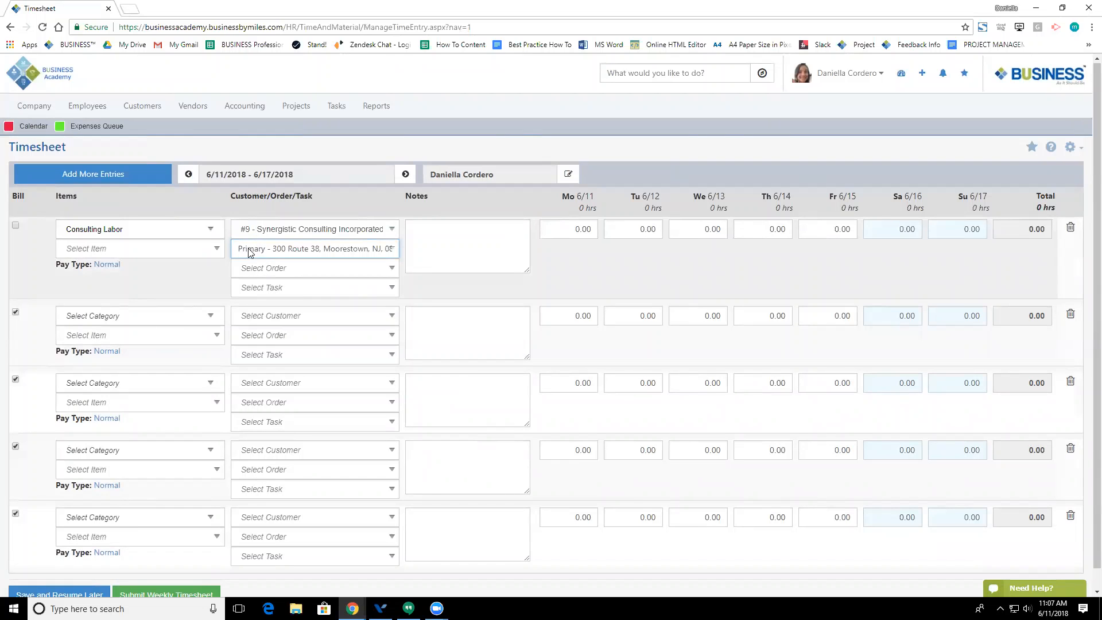
Step: Log 2, 2 and 3 hours for Monday to Wednesday, totalling 7 hours
click(434, 239)
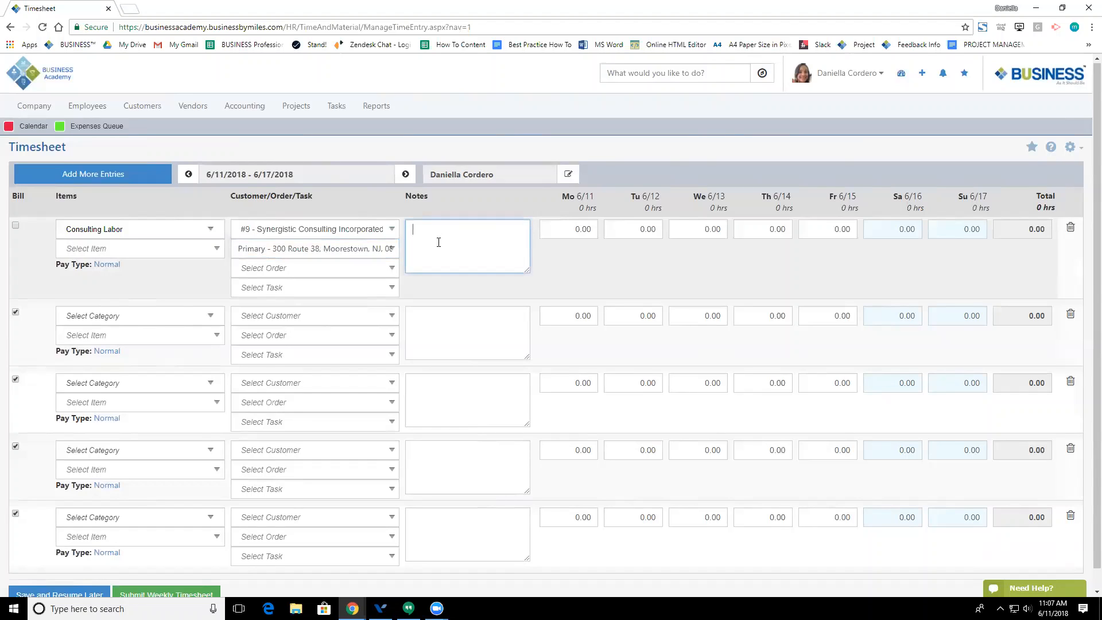
click(569, 228)
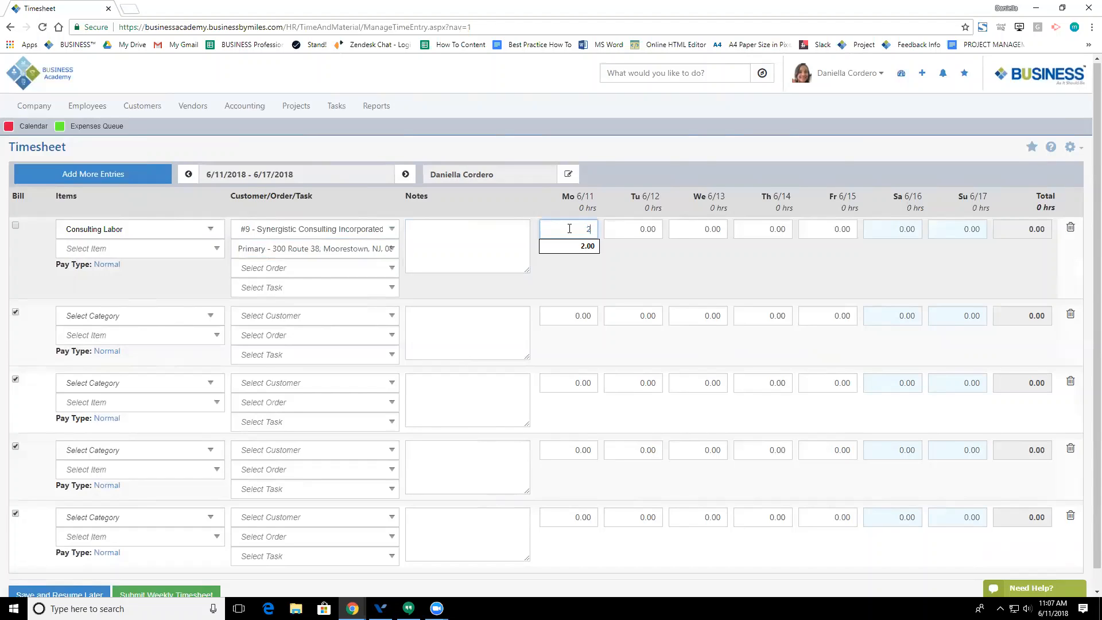
click(625, 229)
text(2)
click(689, 228)
text(3)
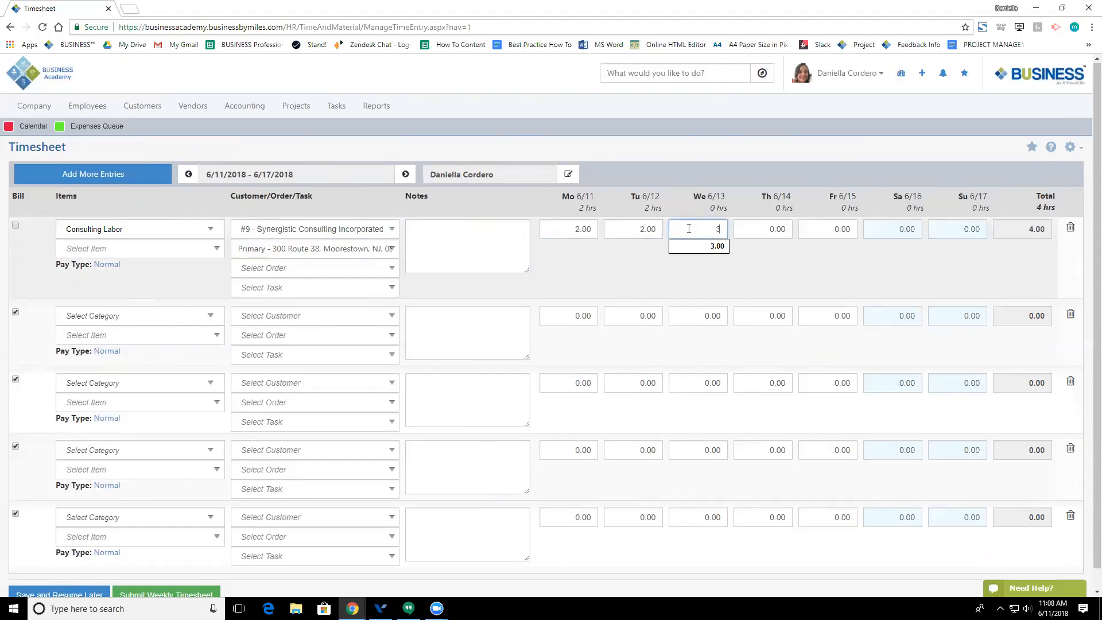
click(755, 276)
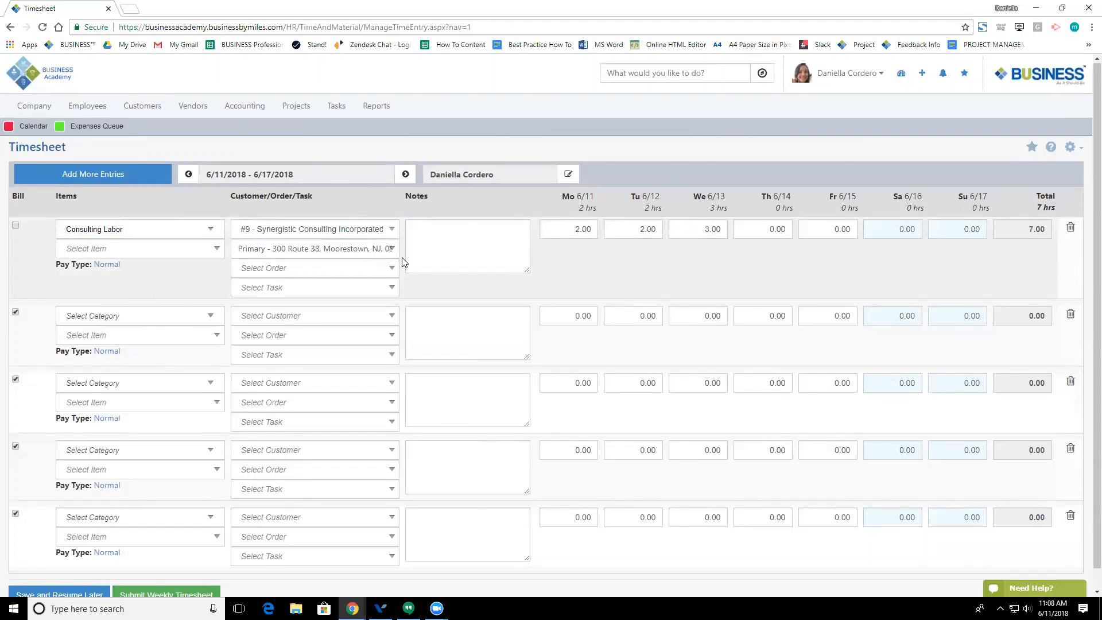
scroll(229, 391, down, 1)
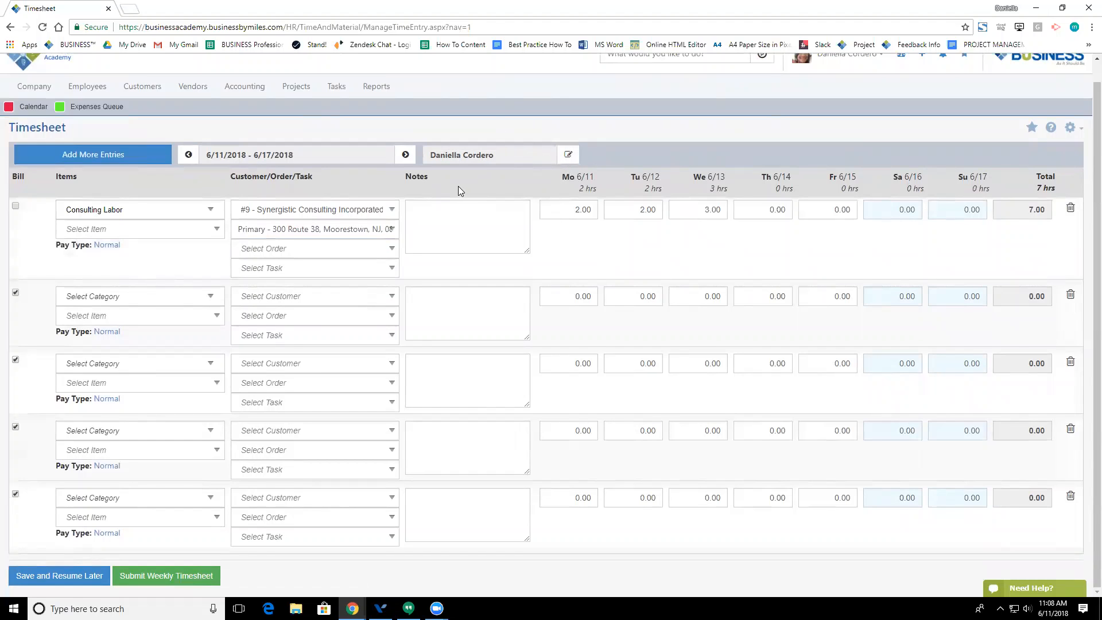
scroll(478, 192, up, 1)
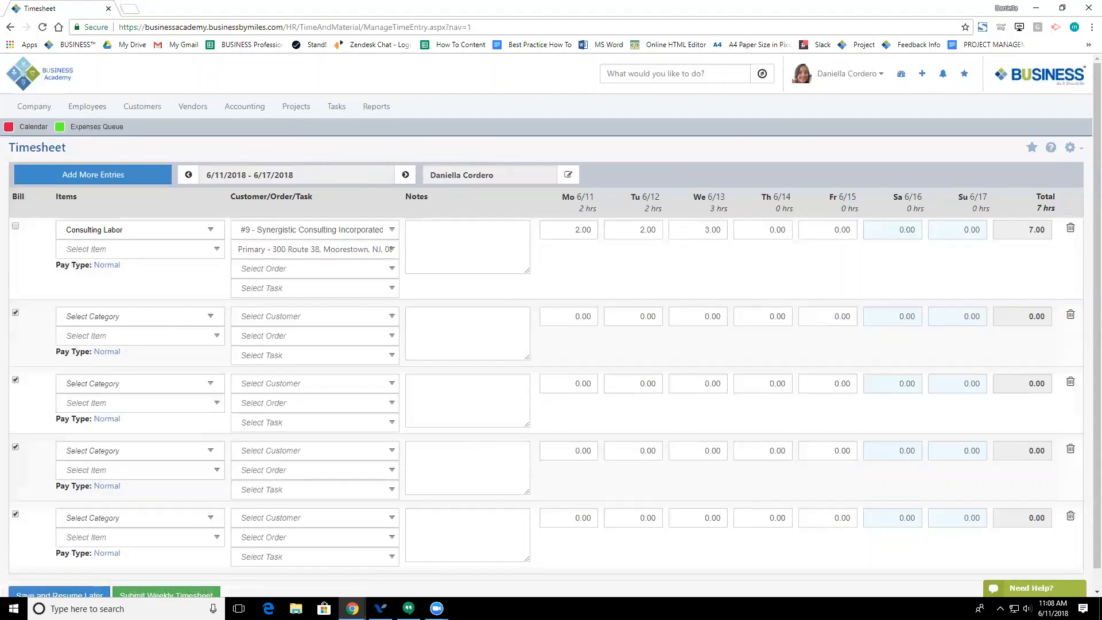
Step: Switch to the blank New Time Entry form dated 06/11/2018 with pay type Normal
click(86, 107)
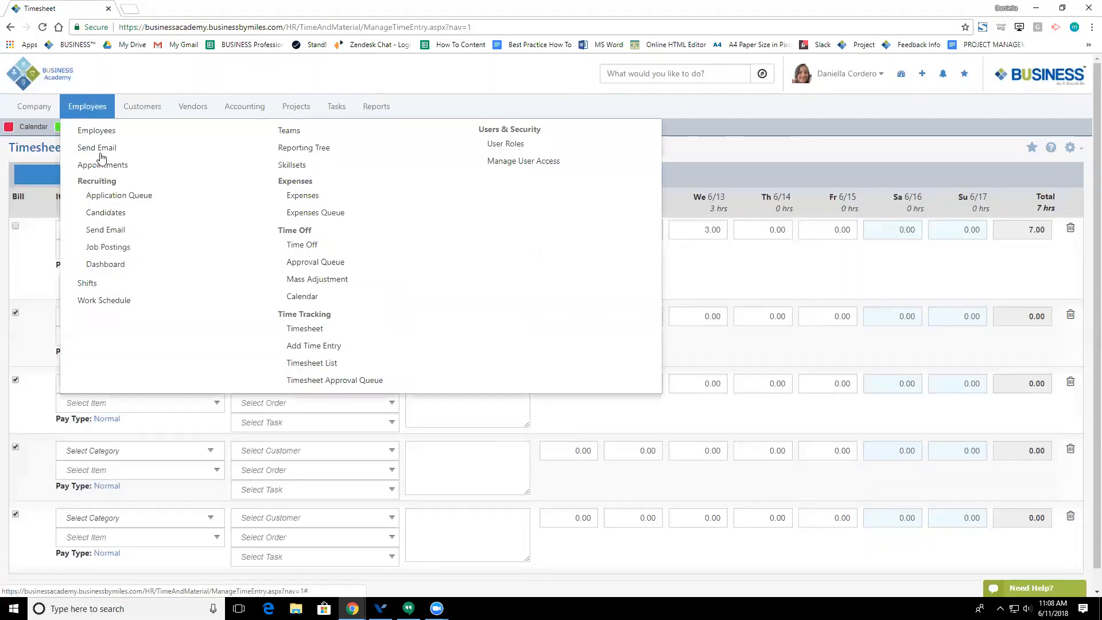
click(312, 347)
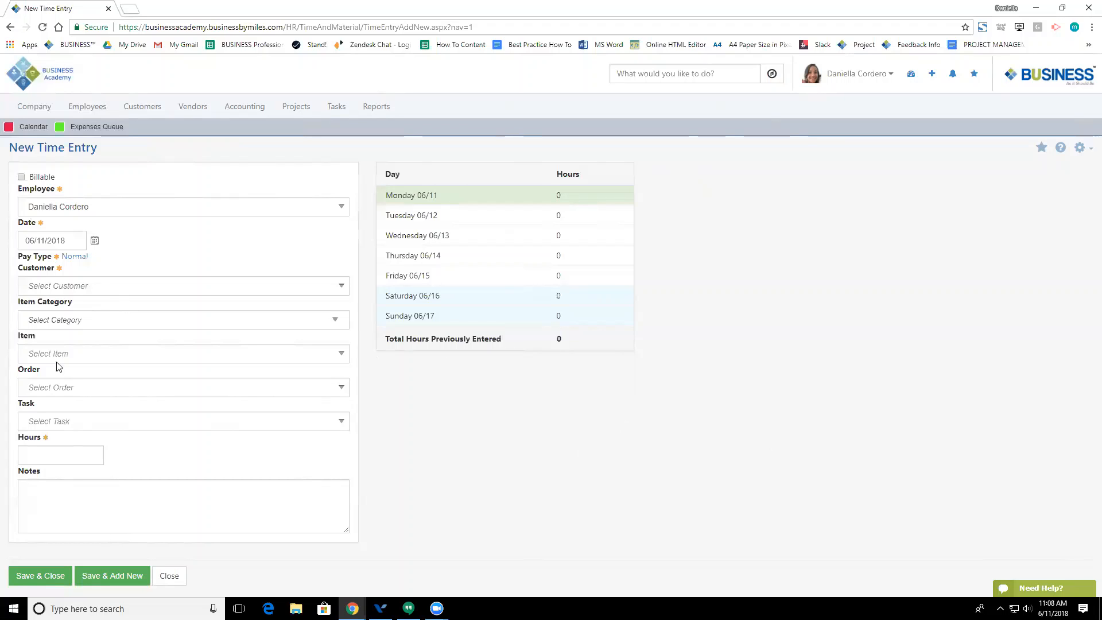
click(81, 106)
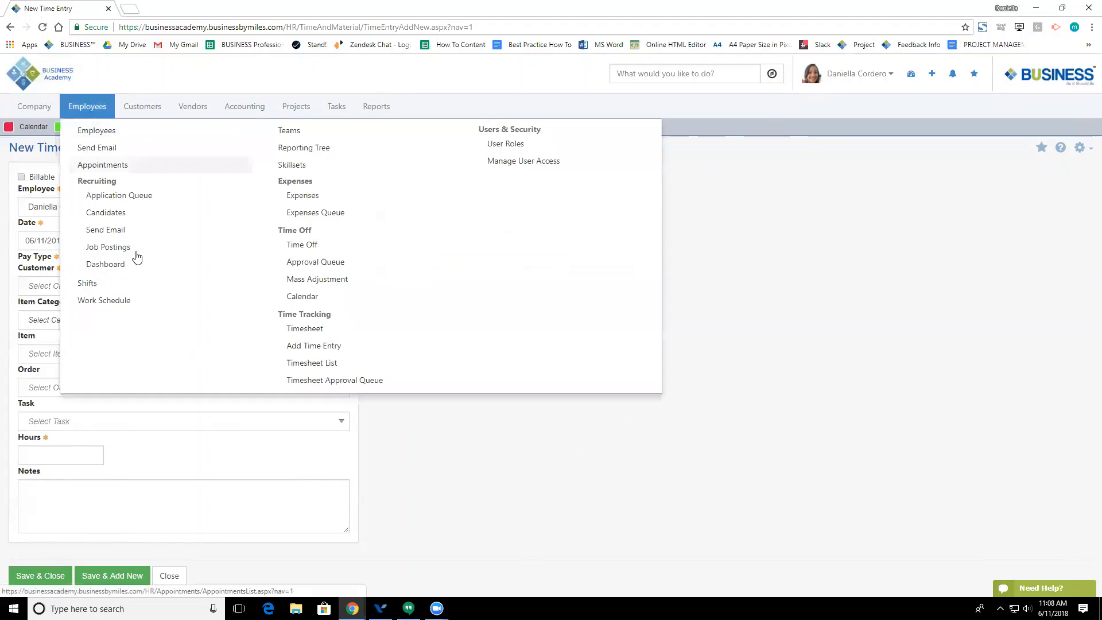
Step: Return to the empty 6/11/2018 – 6/17/2018 weekly Timesheet showing 0 hours
click(310, 328)
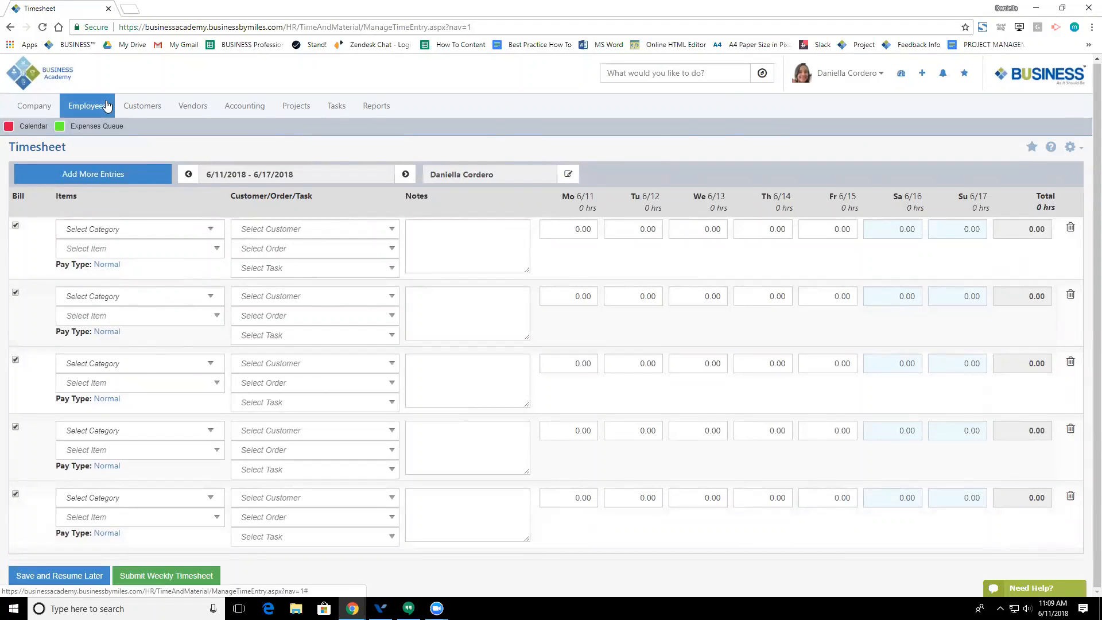
mouse_move(87, 106)
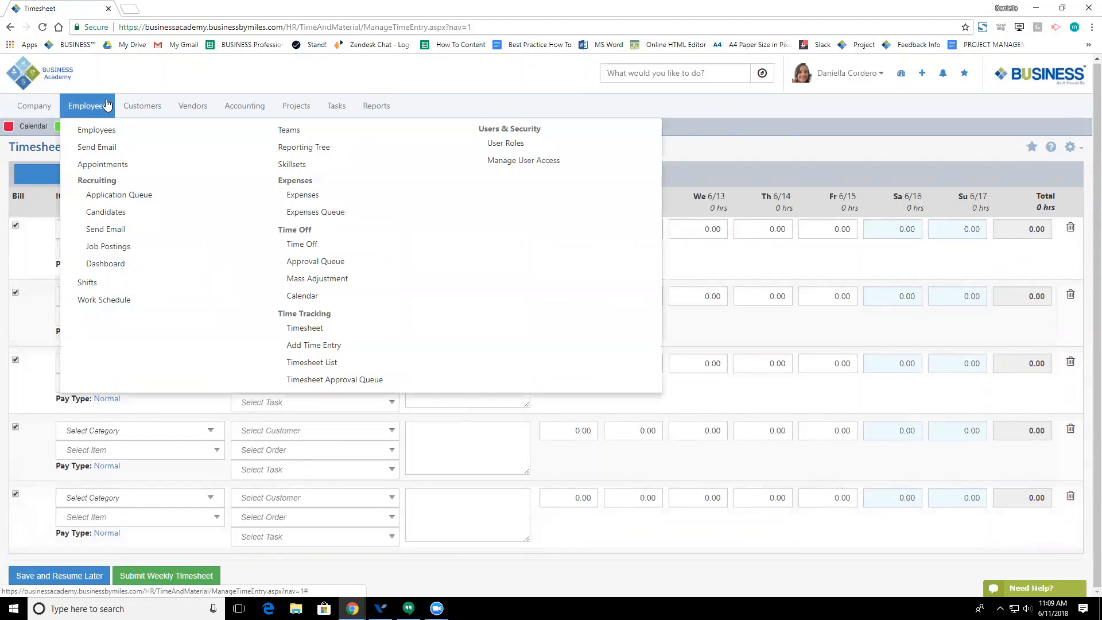
Step: Save the incomplete May 28 – Jun 3 timesheet to resume later and return to the Timesheet List
click(307, 362)
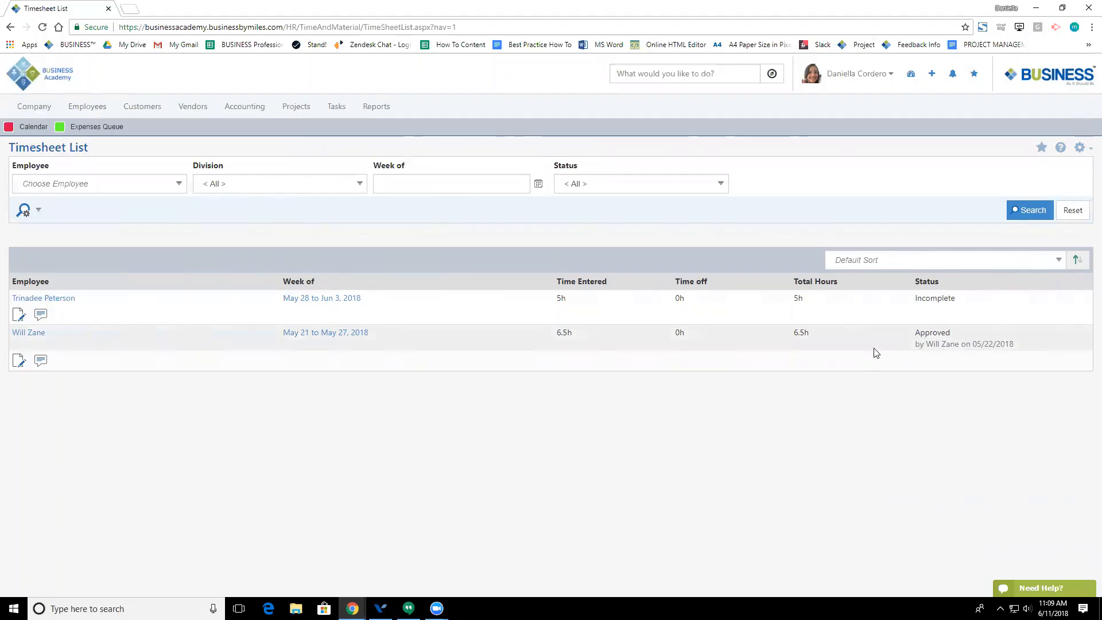
click(16, 317)
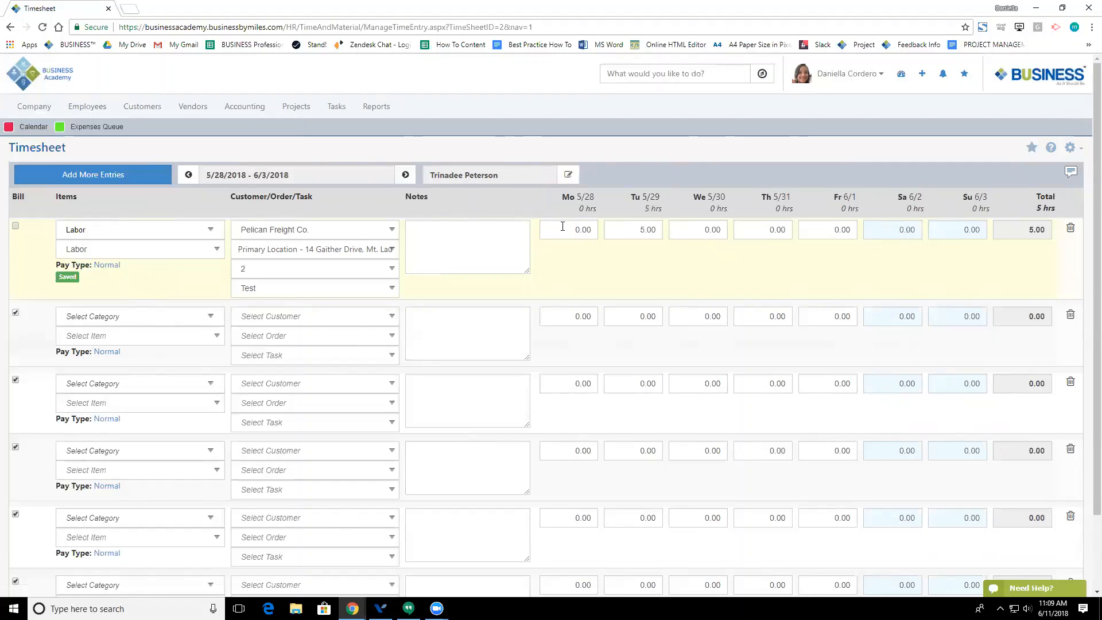
scroll(494, 273, down, 2)
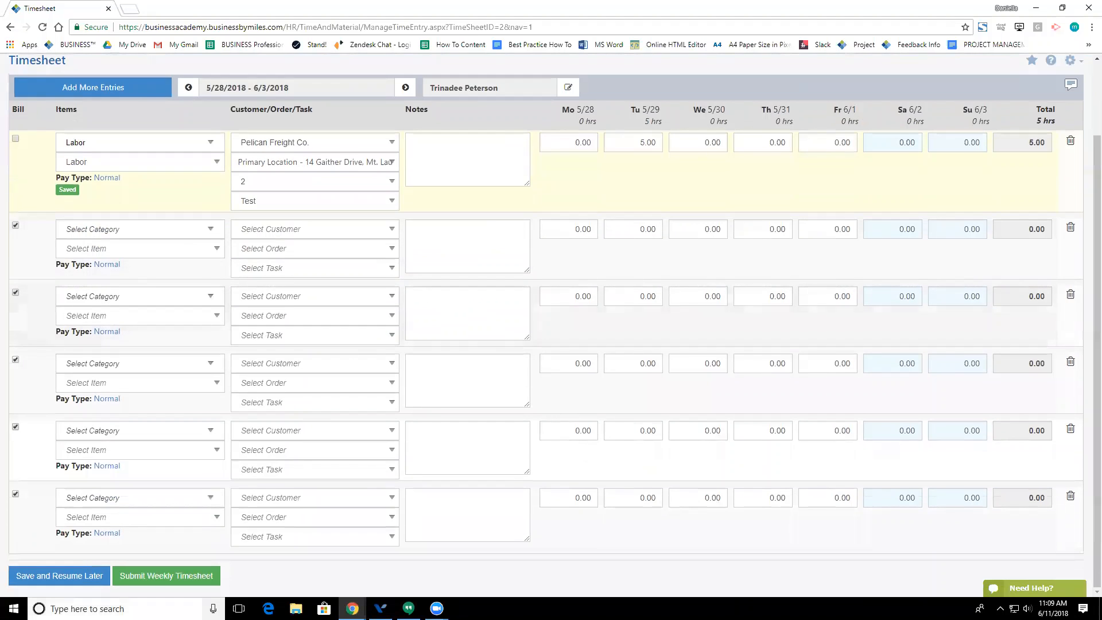
click(73, 581)
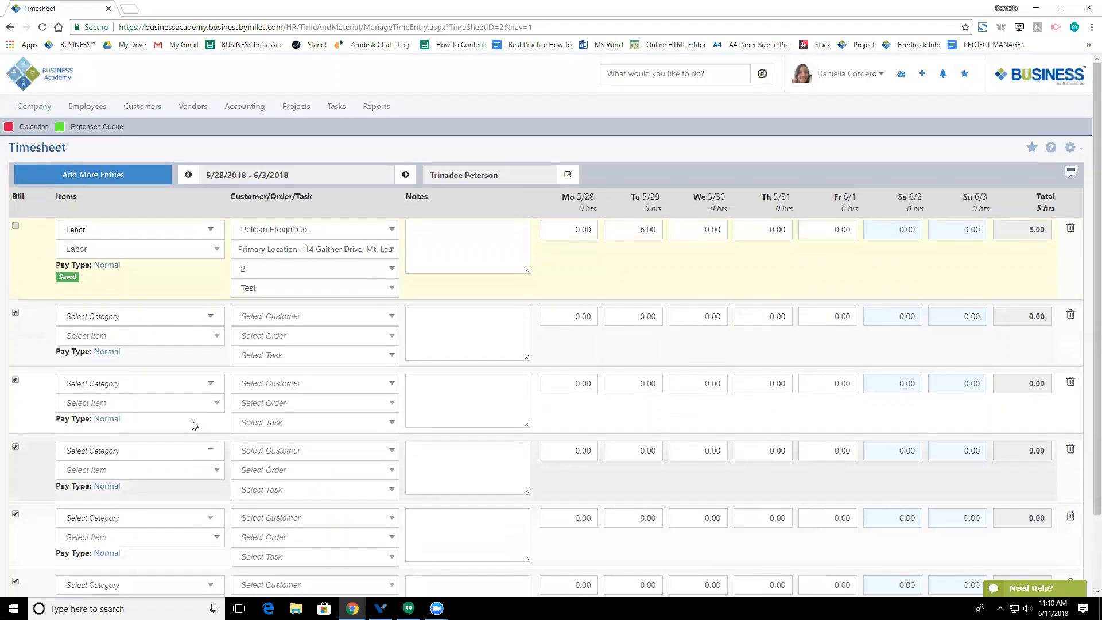
click(10, 27)
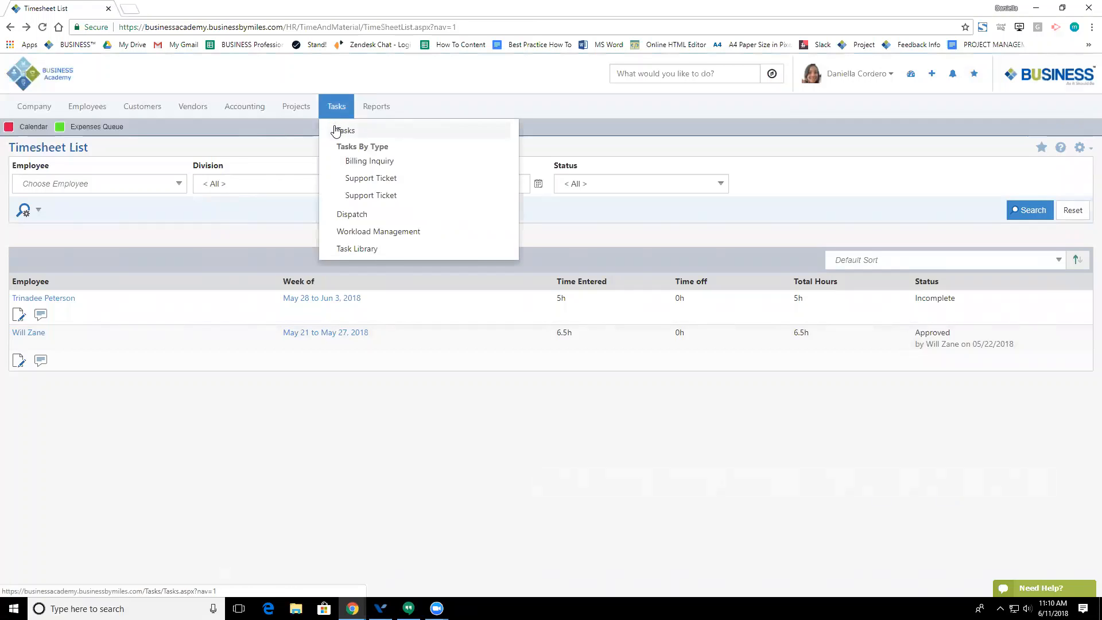
Step: Create a Billing Inquiry task titled 'Test' on the Tasks page
click(336, 129)
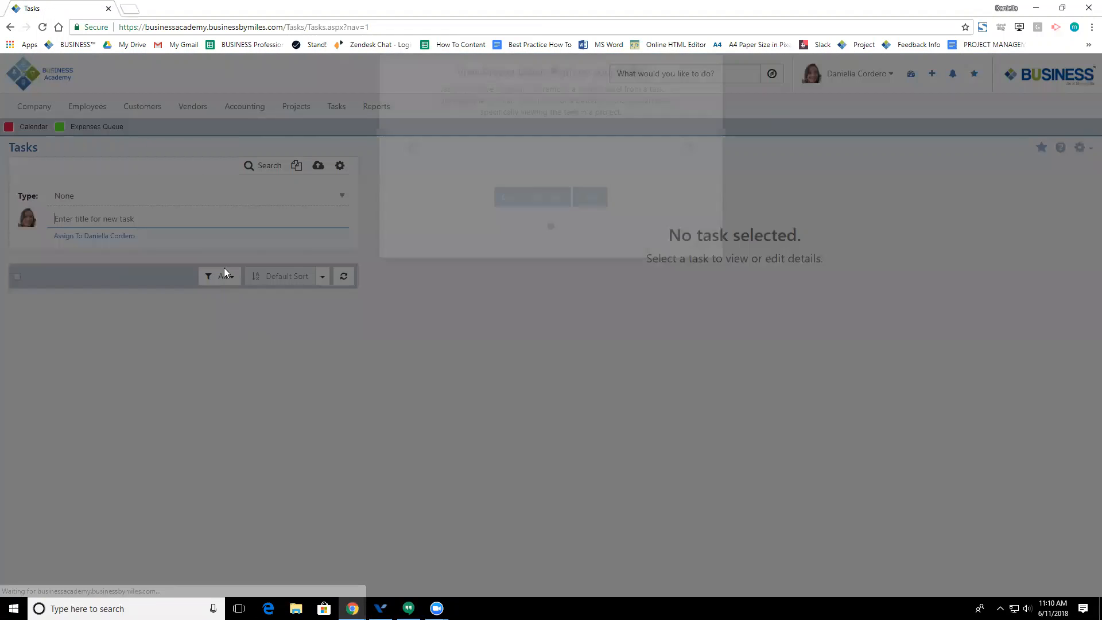
click(533, 261)
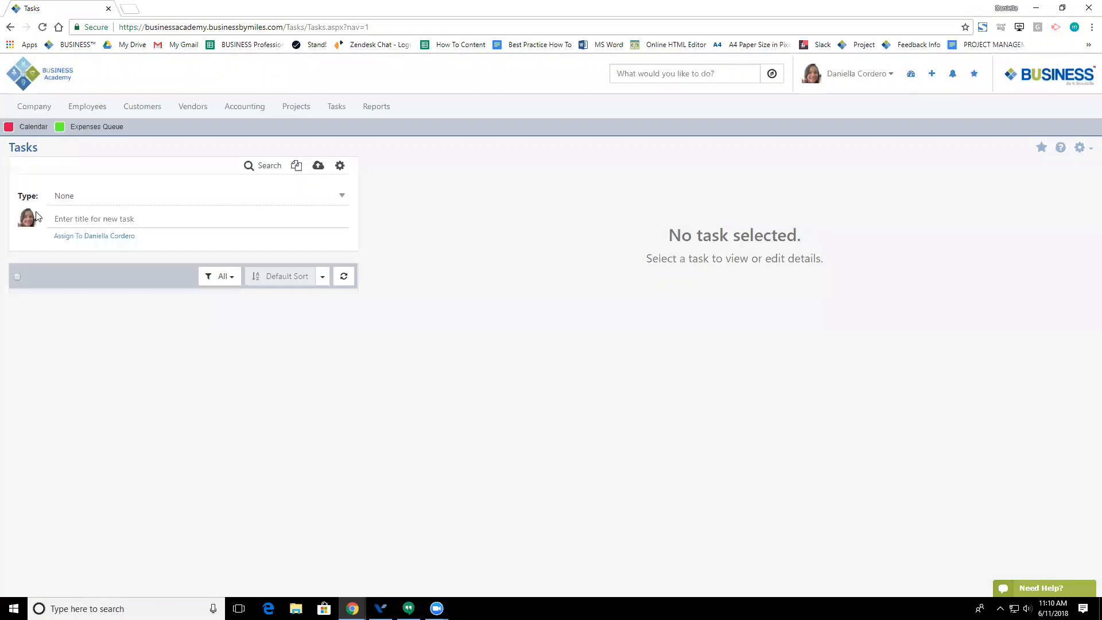
click(86, 198)
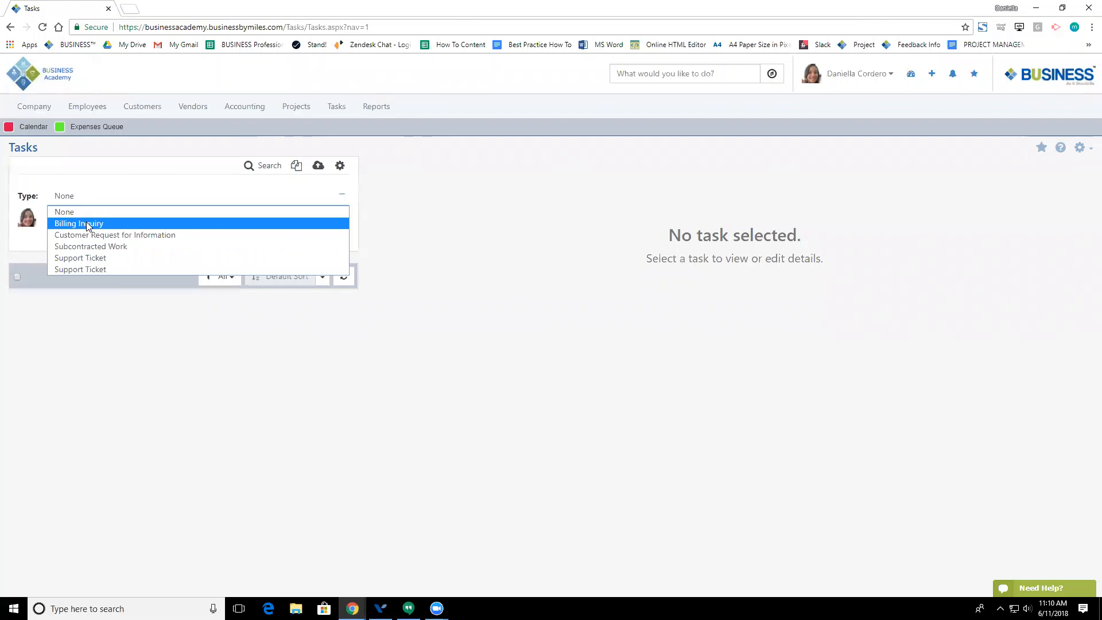
click(87, 223)
text(Test)
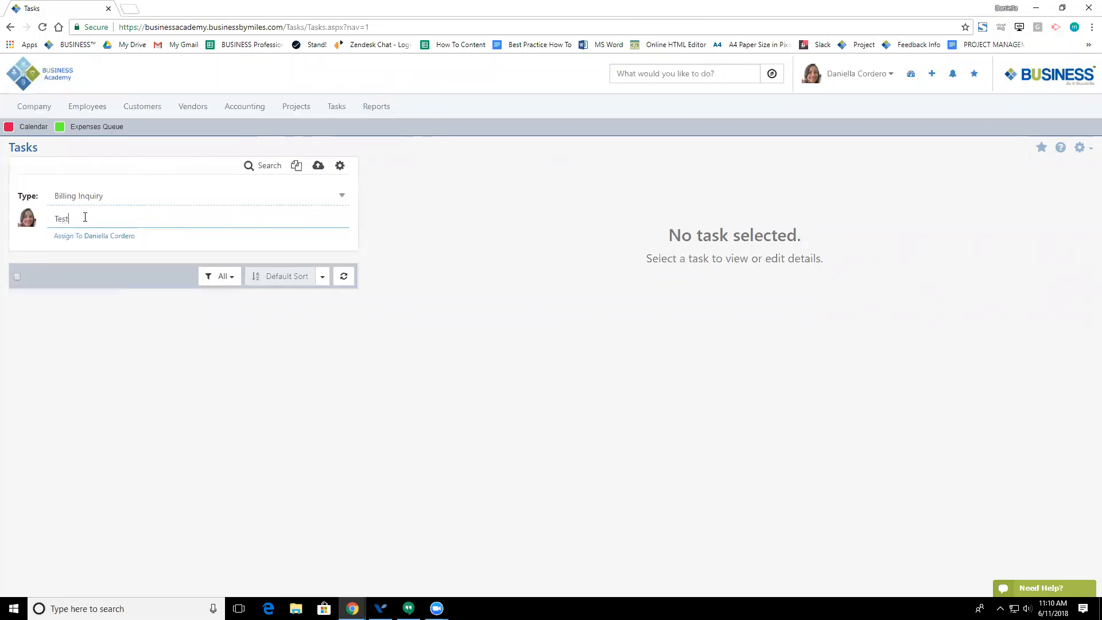
key(Return)
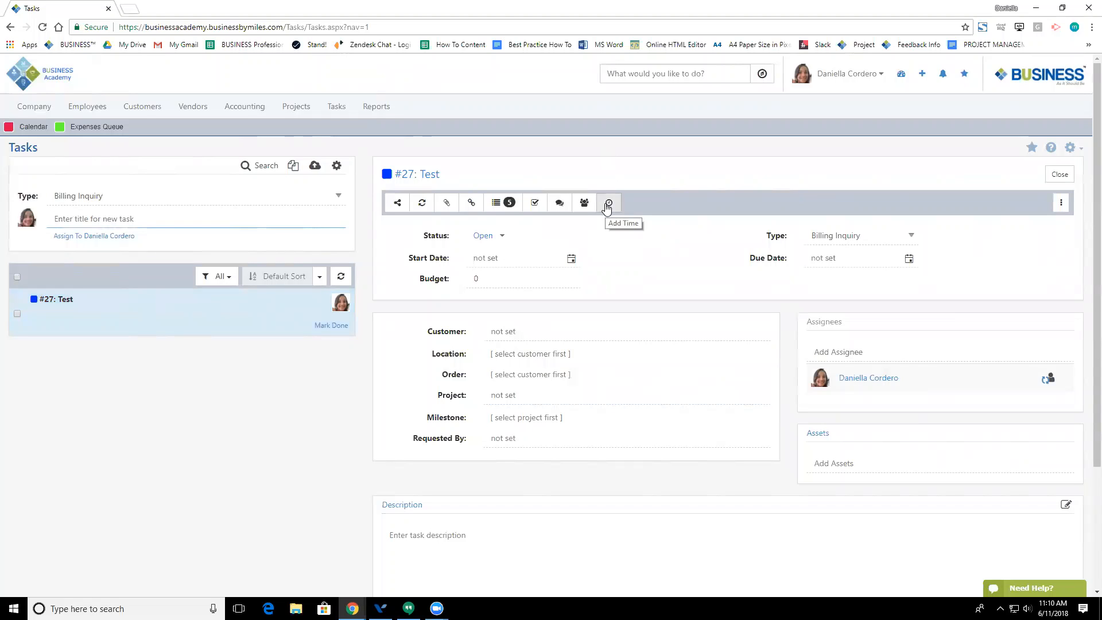
Step: Set task #27 Test's budget to 5 and go back to the Dashboard
click(493, 274)
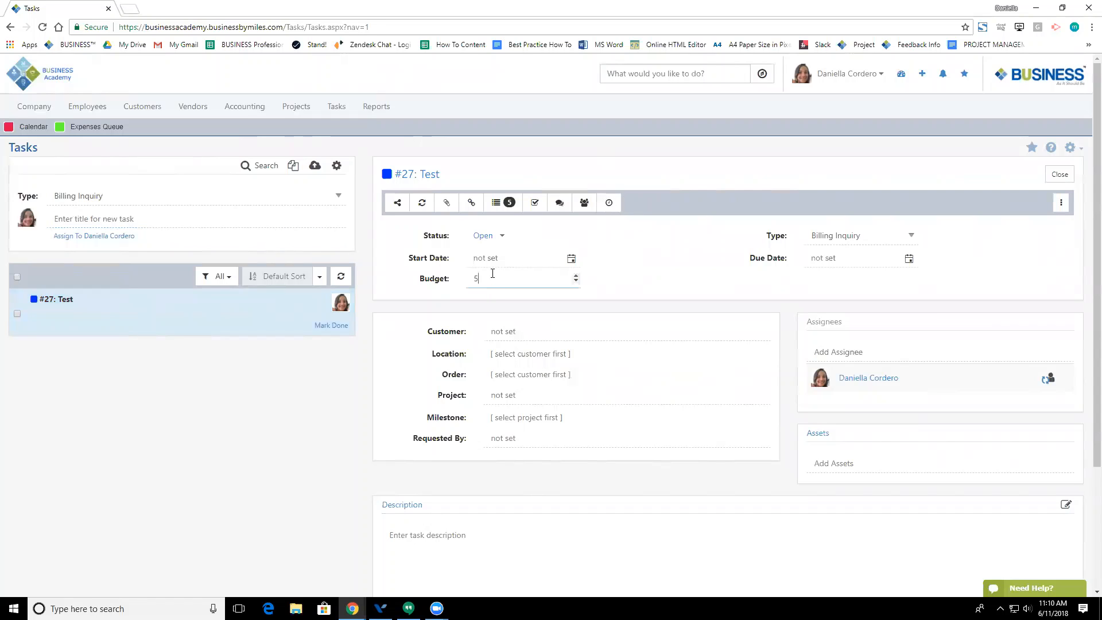
click(626, 300)
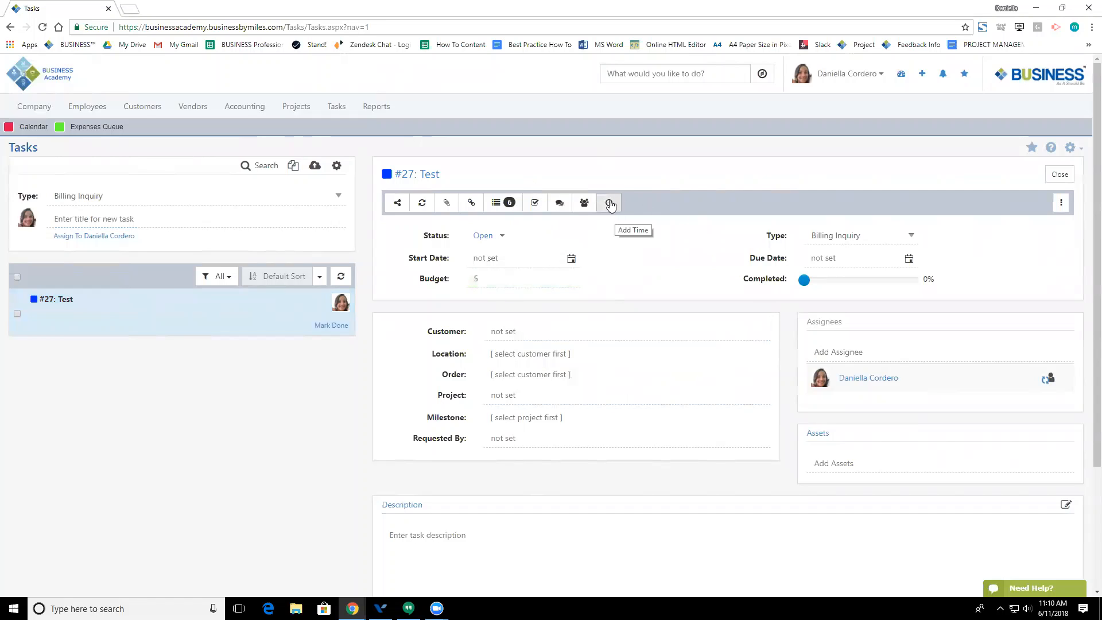
click(23, 89)
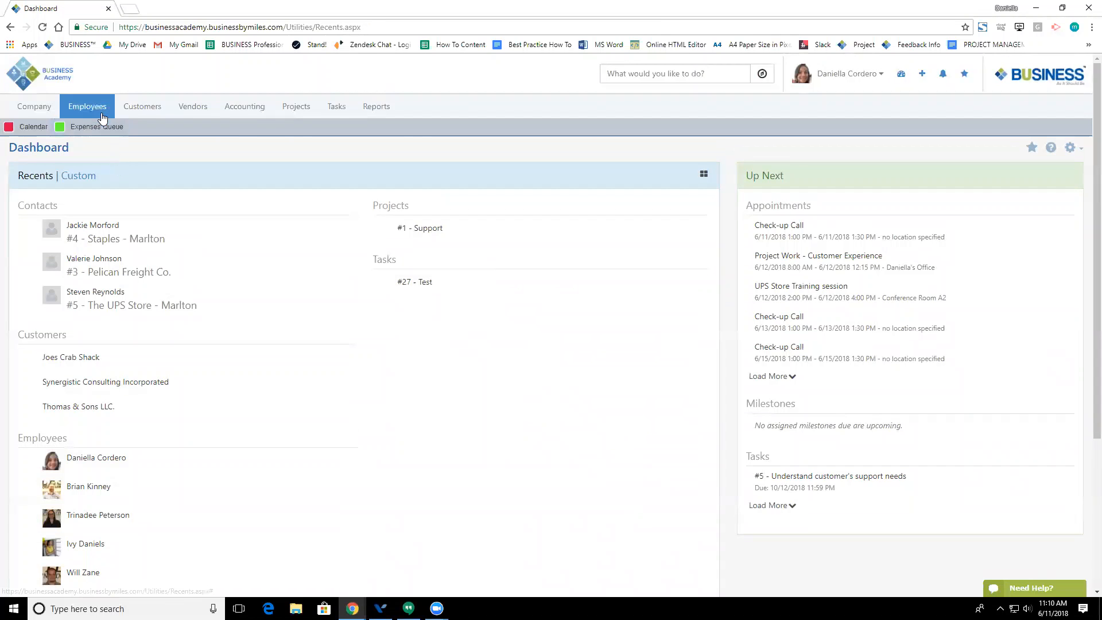
Step: Load the appointments for 06/11/2018–06/18/2018 and scroll through Morning Rundown and Check-up Call
mouse_move(98, 109)
click(98, 165)
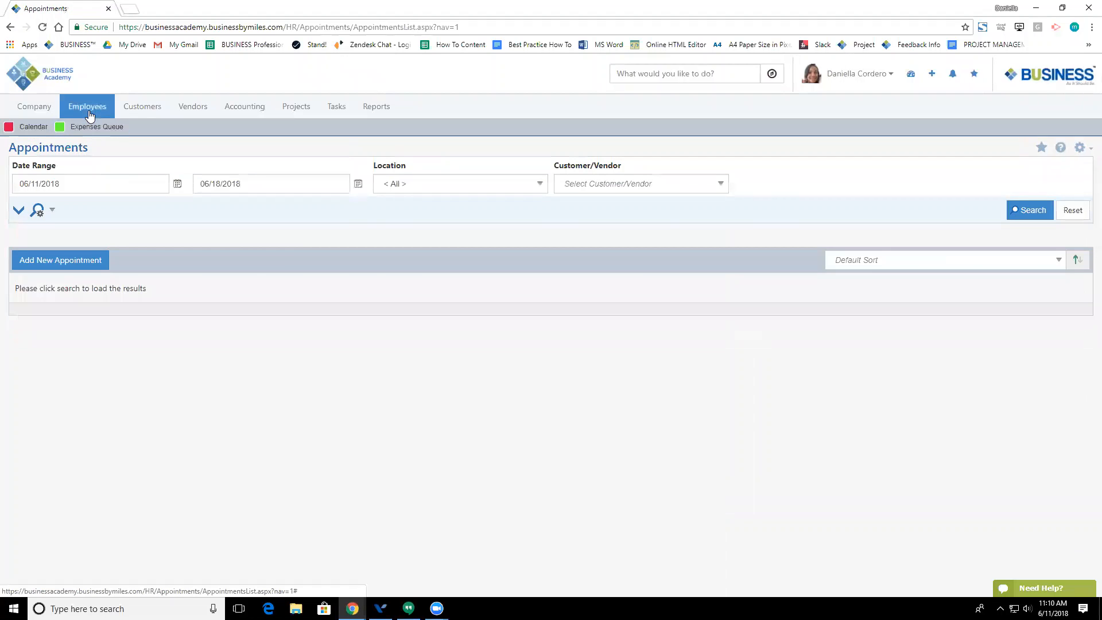
click(1031, 211)
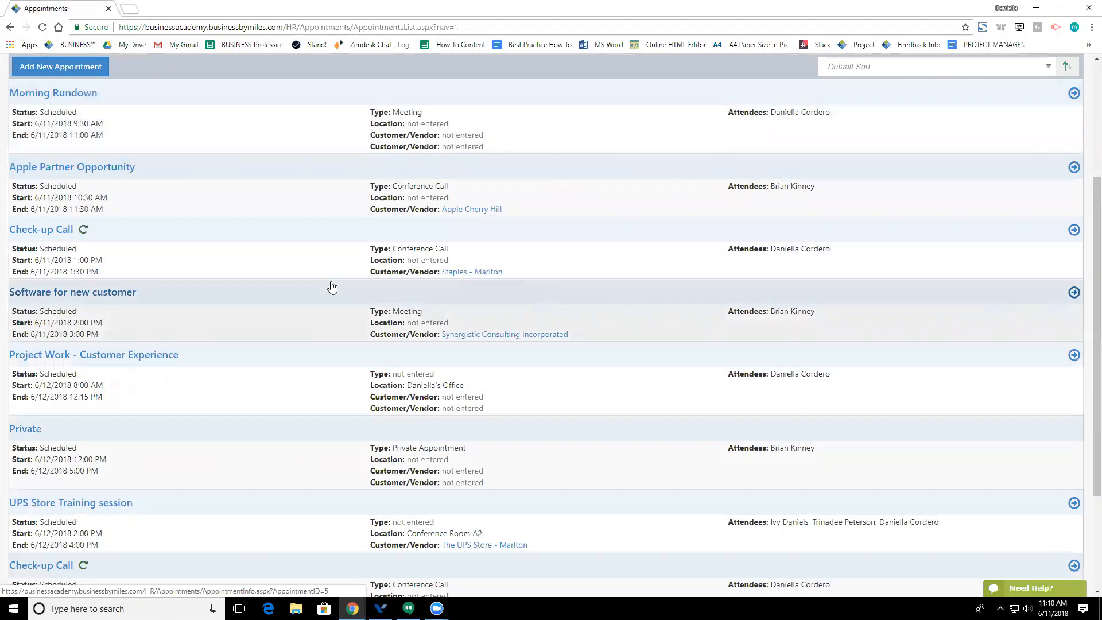
scroll(327, 297, up, 3)
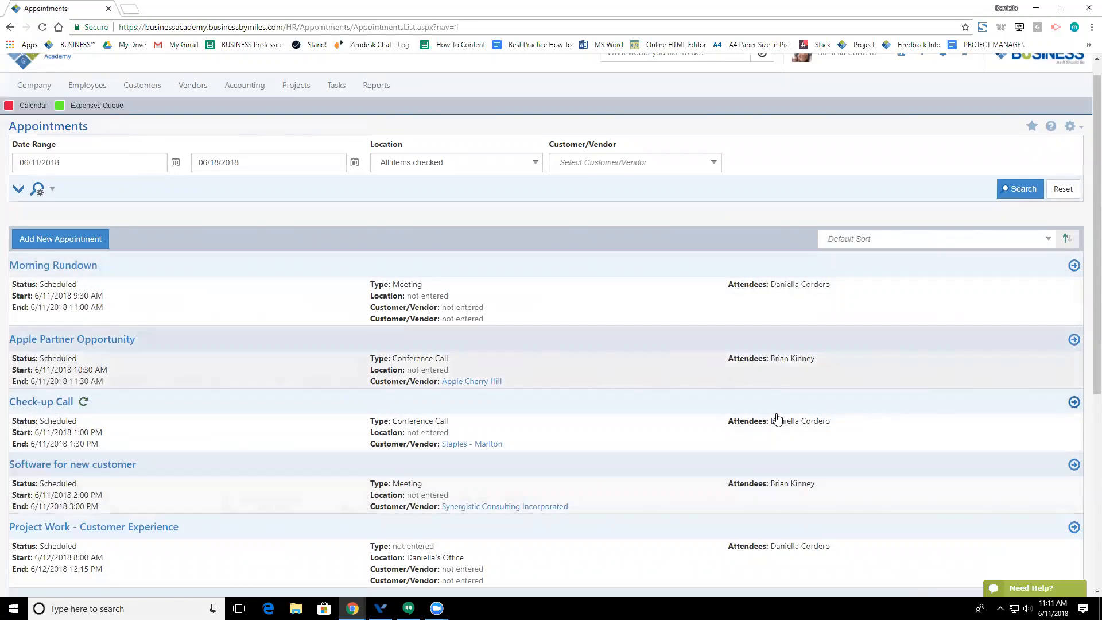
scroll(777, 422, down, 2)
scroll(770, 456, down, 3)
scroll(190, 362, up, 4)
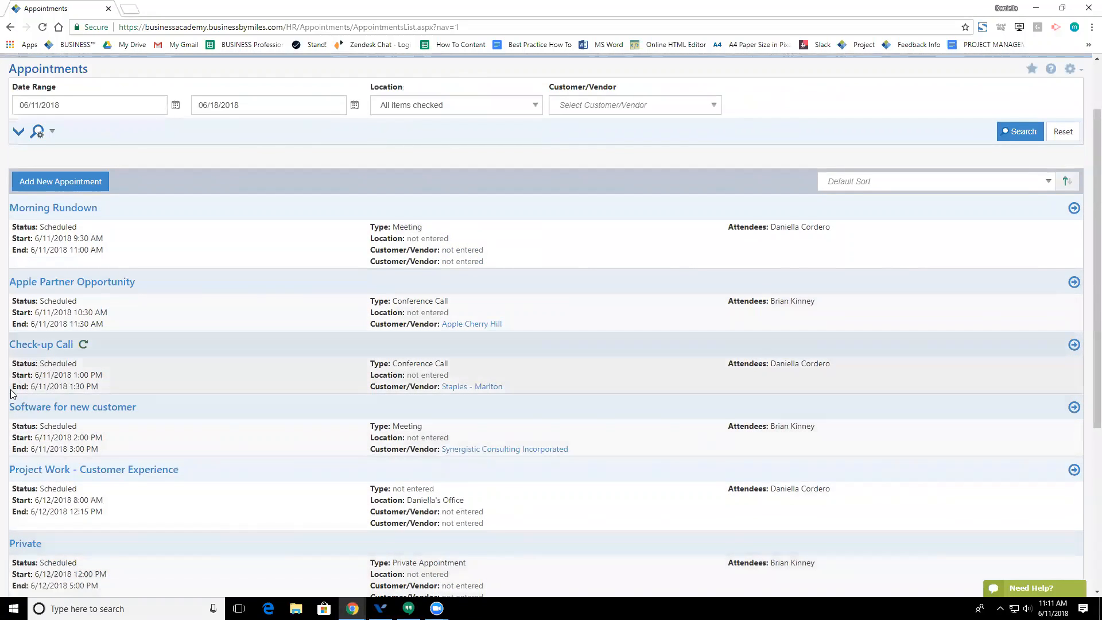
mouse_move(83, 348)
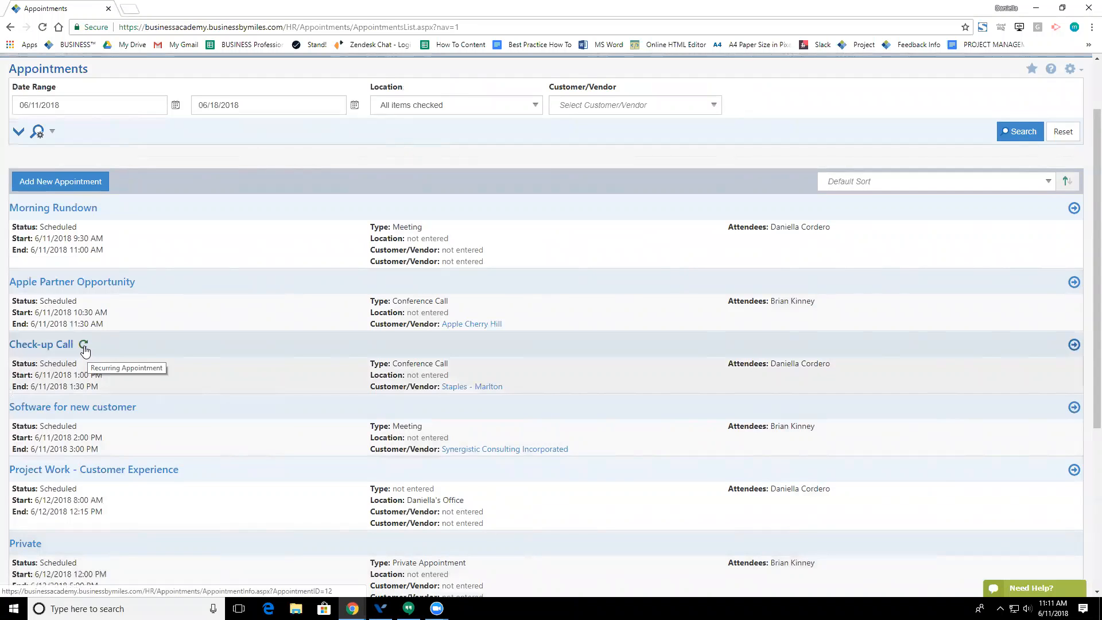
scroll(63, 298, up, 2)
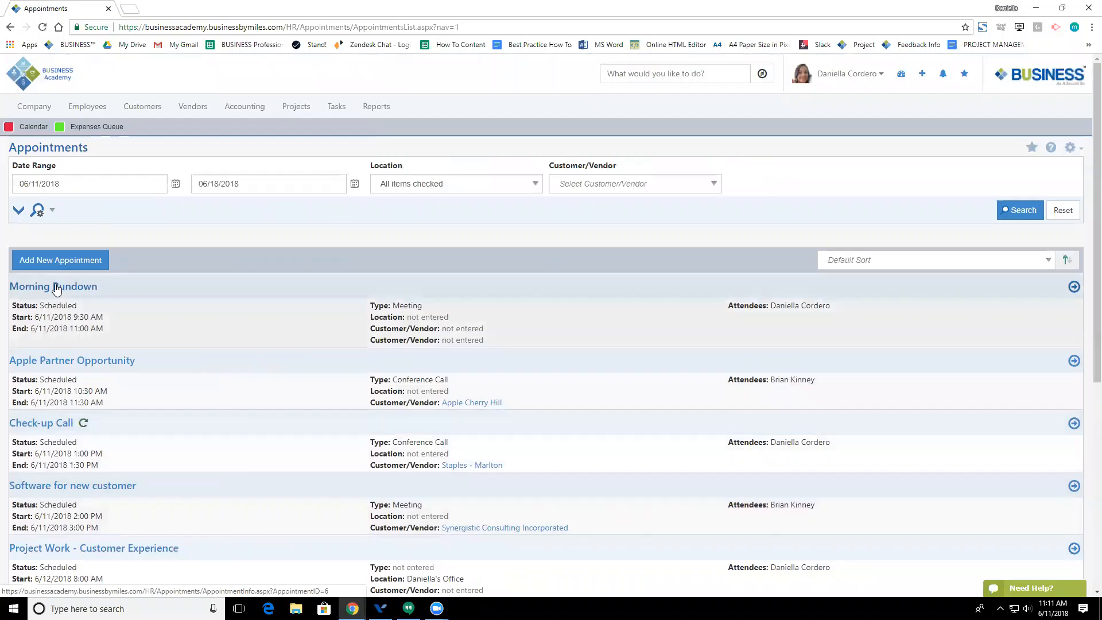
Step: Open the Morning Rundown appointment and look over its Actions menu without choosing one
click(55, 289)
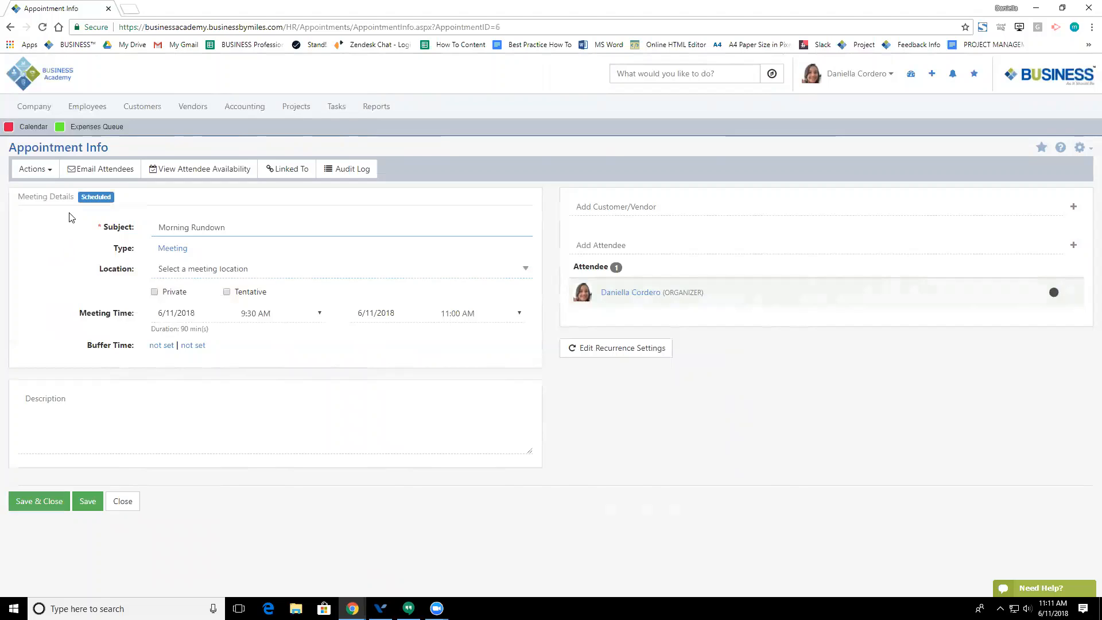
click(40, 174)
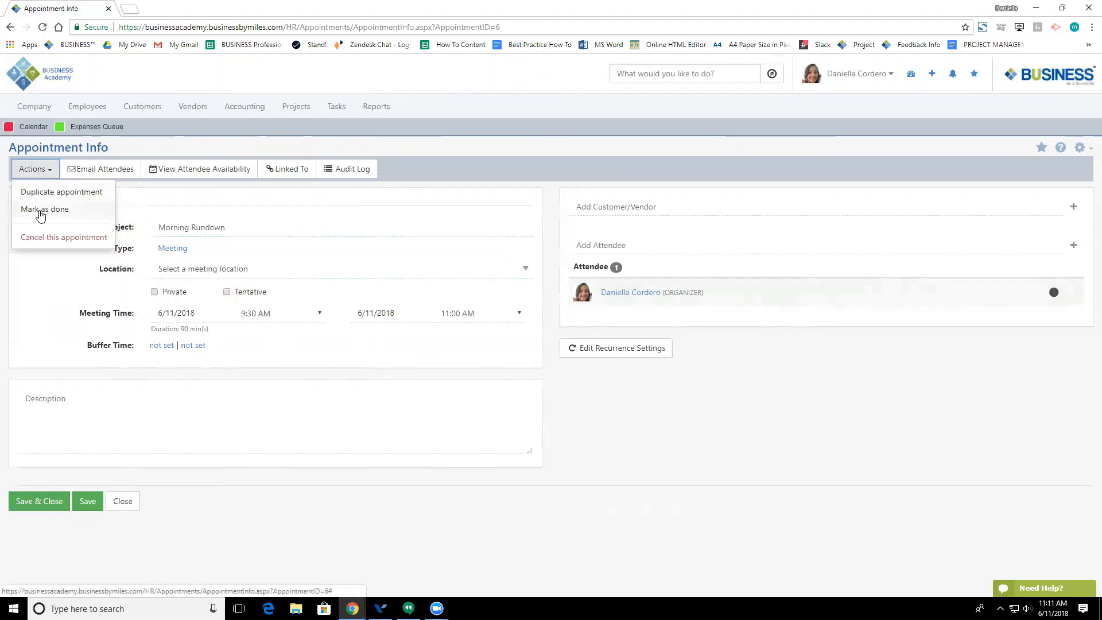
click(41, 285)
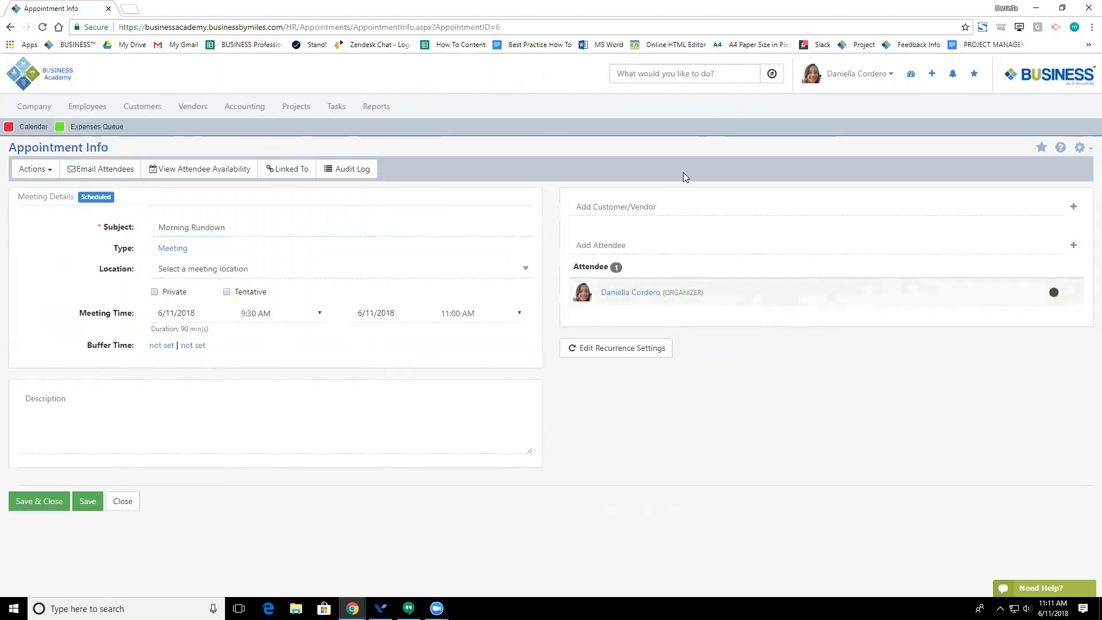
Step: Add two employees as attendees by name search, then start an email to the attendees
click(639, 247)
text(brian)
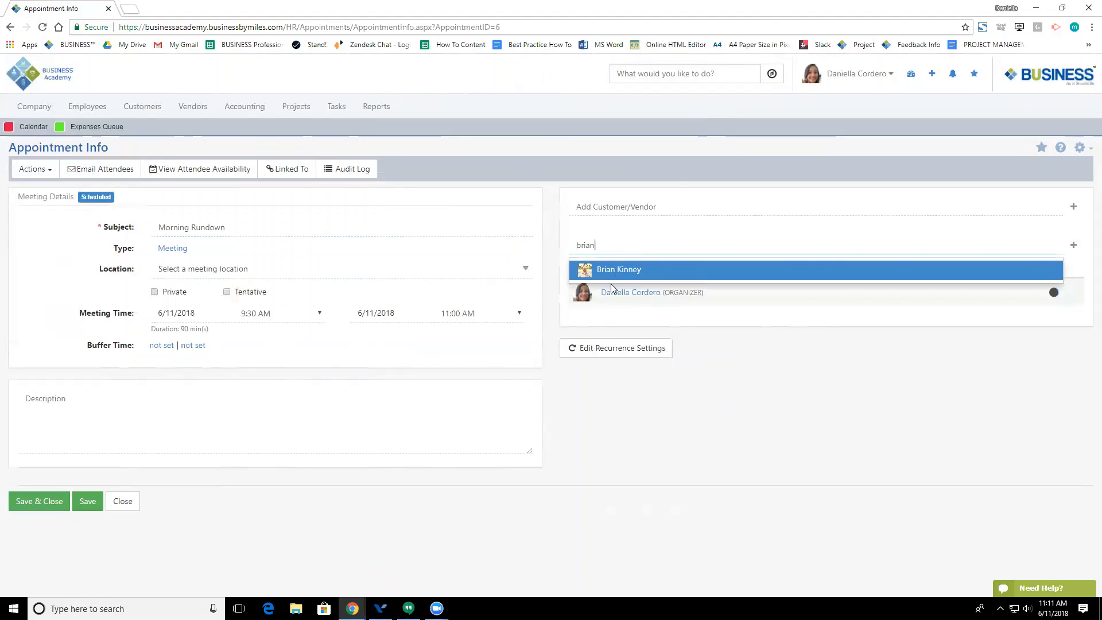
click(611, 271)
text(ivy)
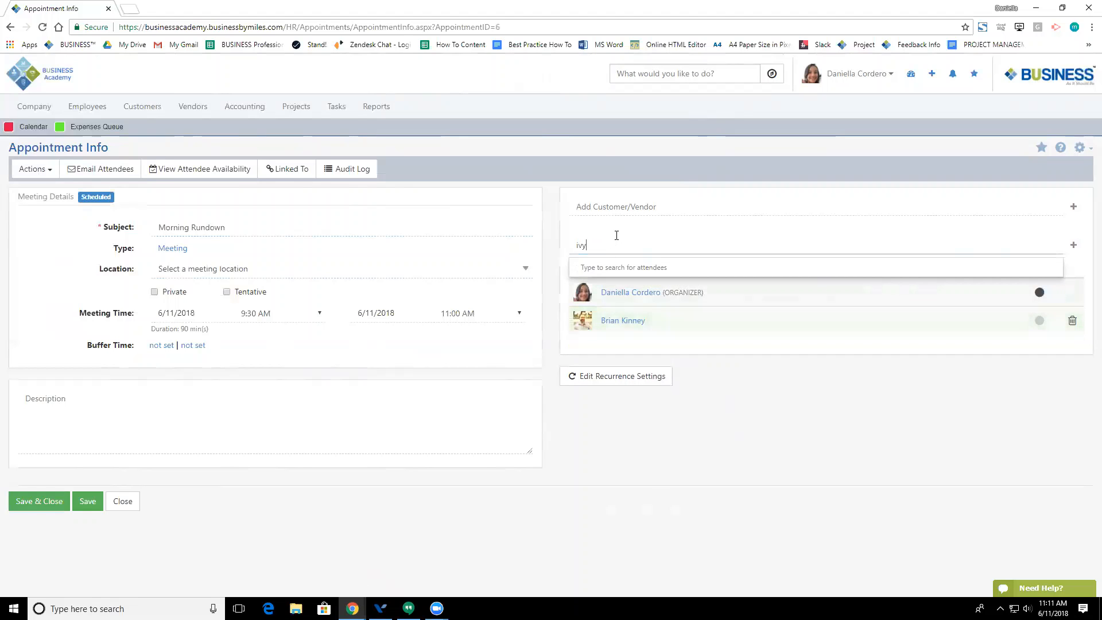
click(616, 268)
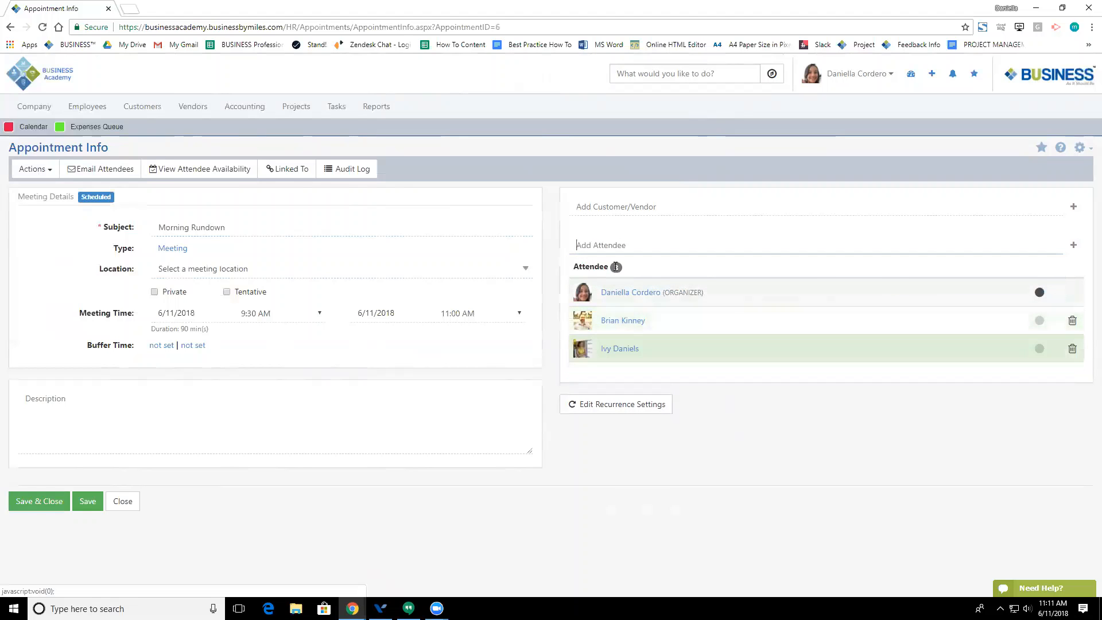
click(129, 170)
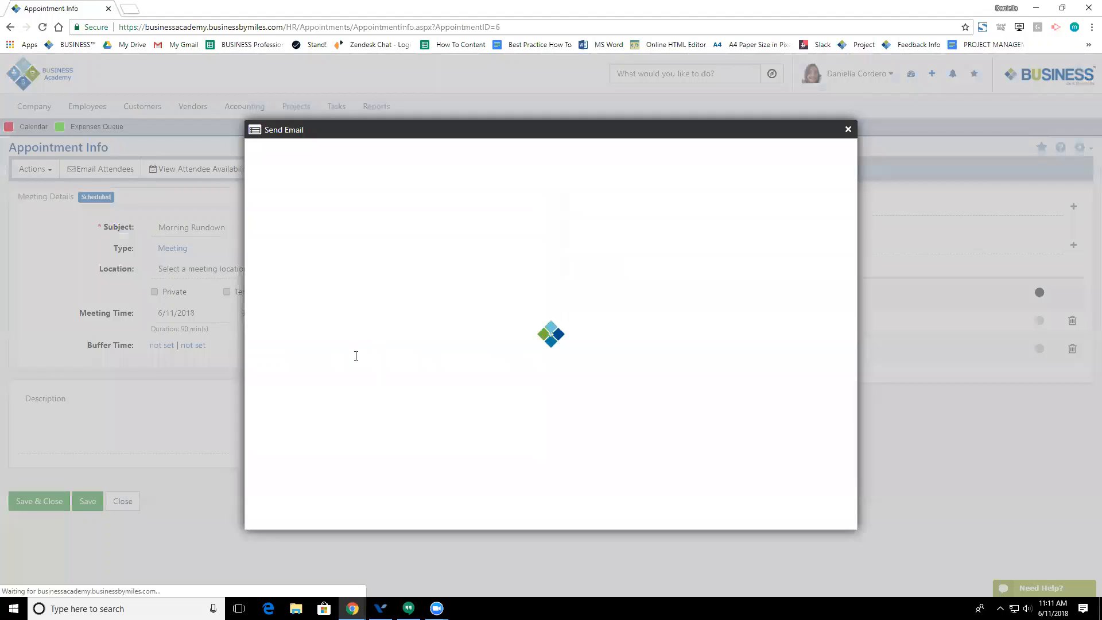
Step: Look through the attendee email body and close it without sending
scroll(311, 311, down, 2)
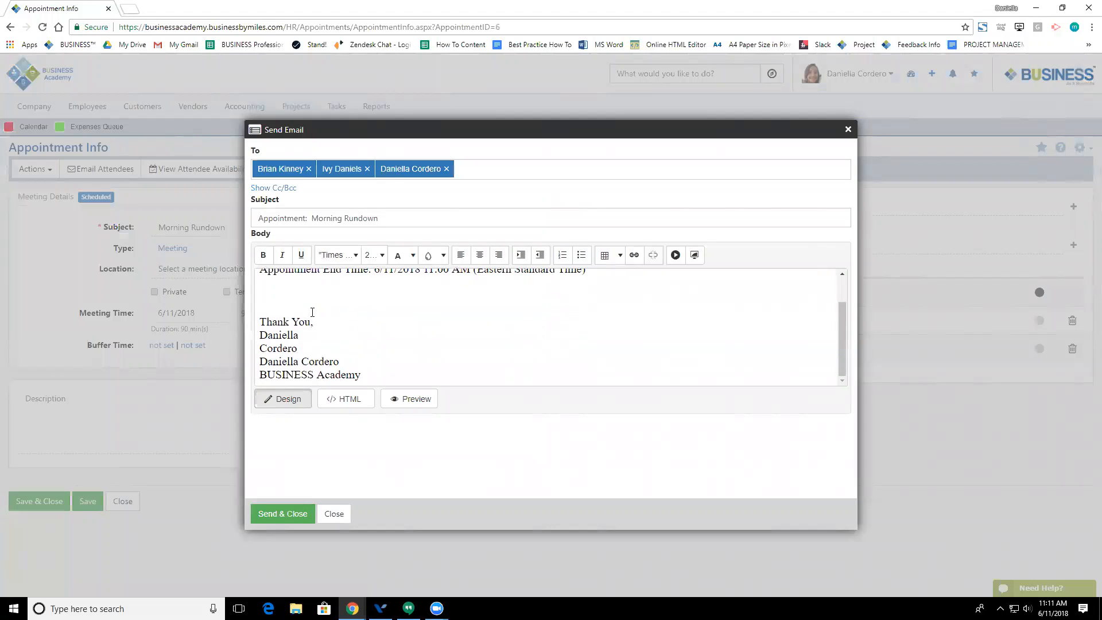
scroll(337, 321, up, 2)
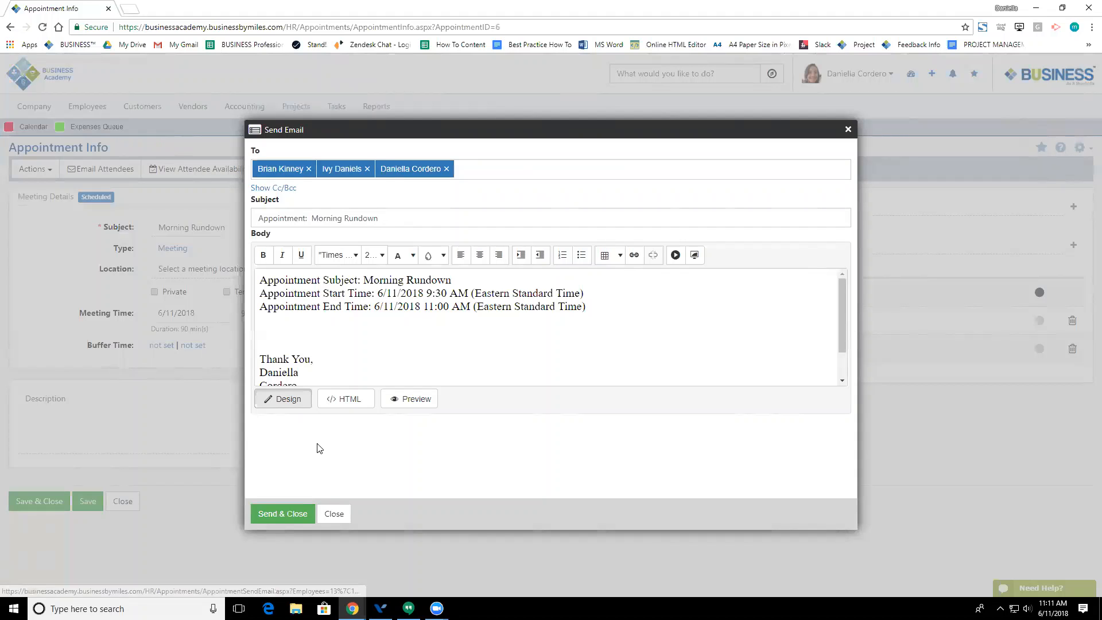
click(325, 513)
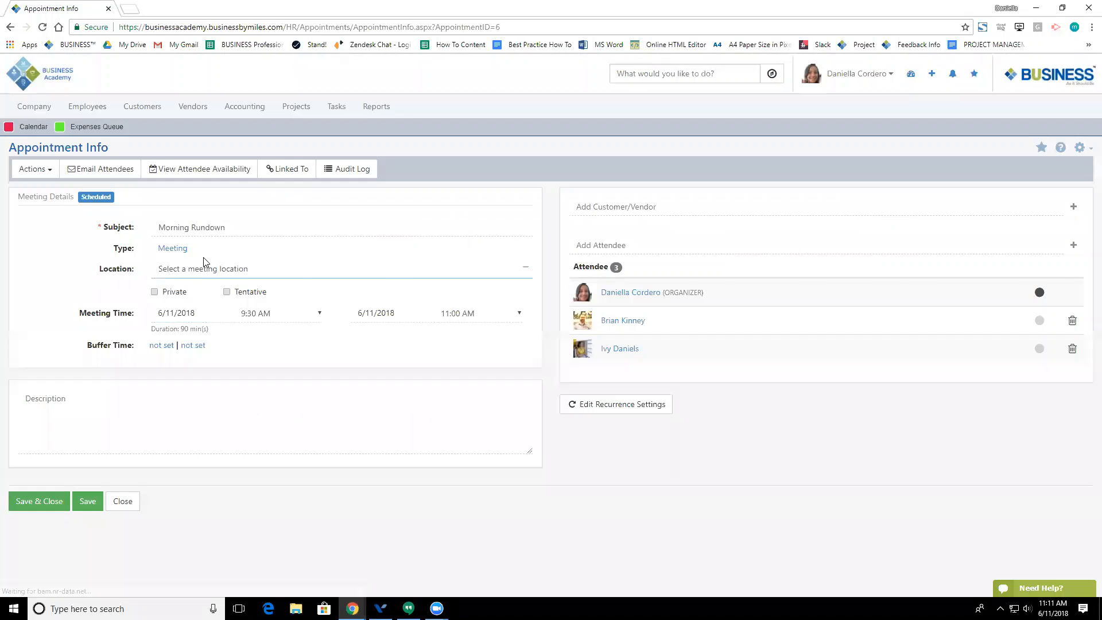
click(197, 170)
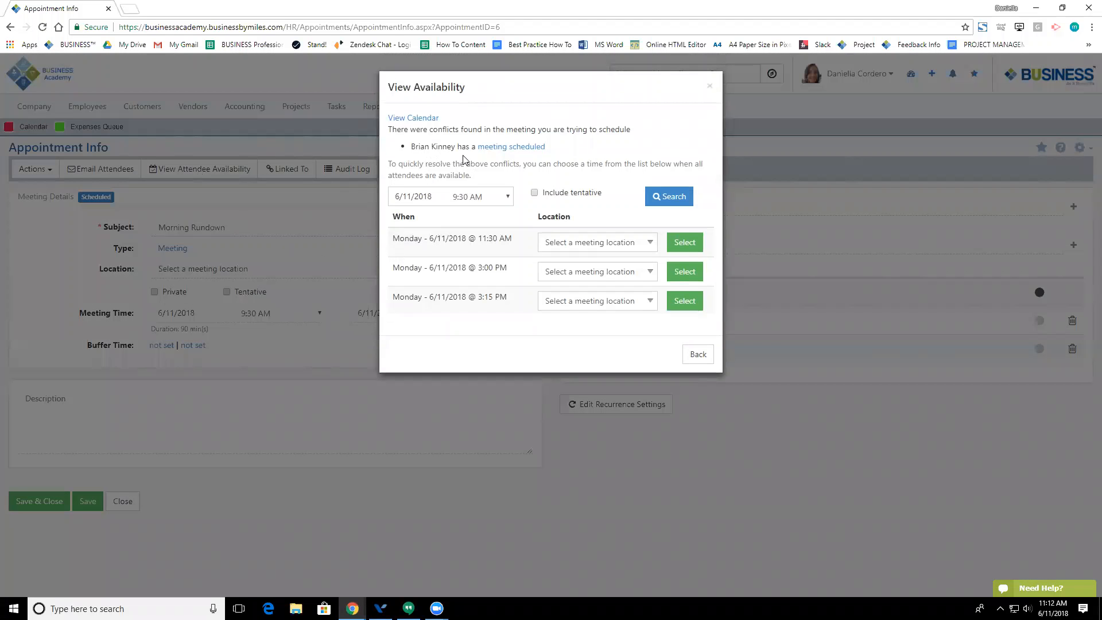
mouse_move(512, 149)
click(698, 355)
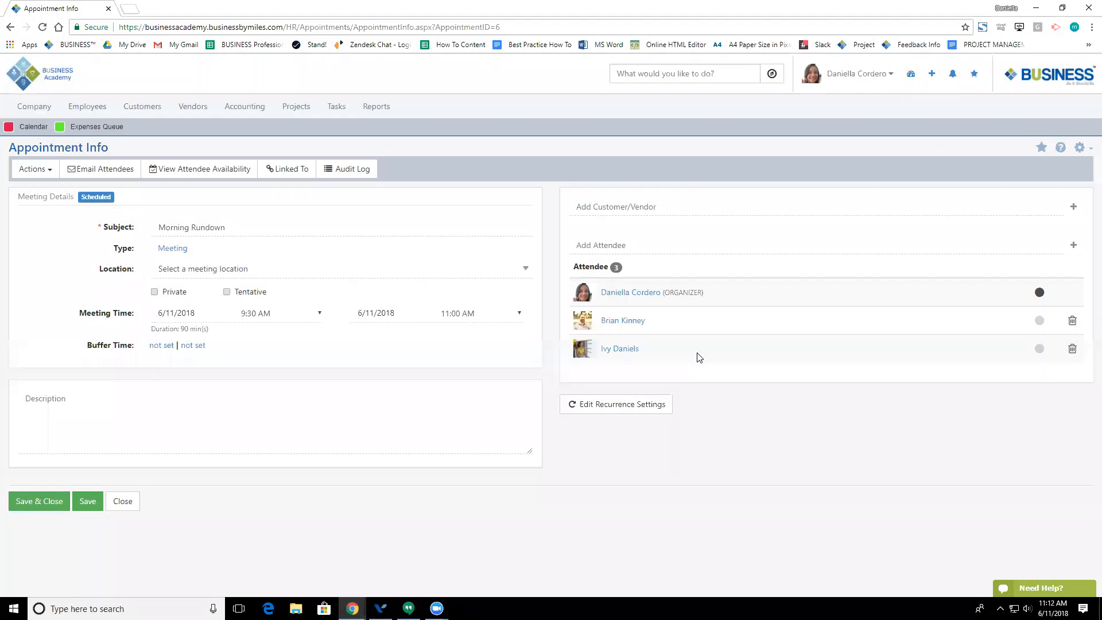
click(178, 252)
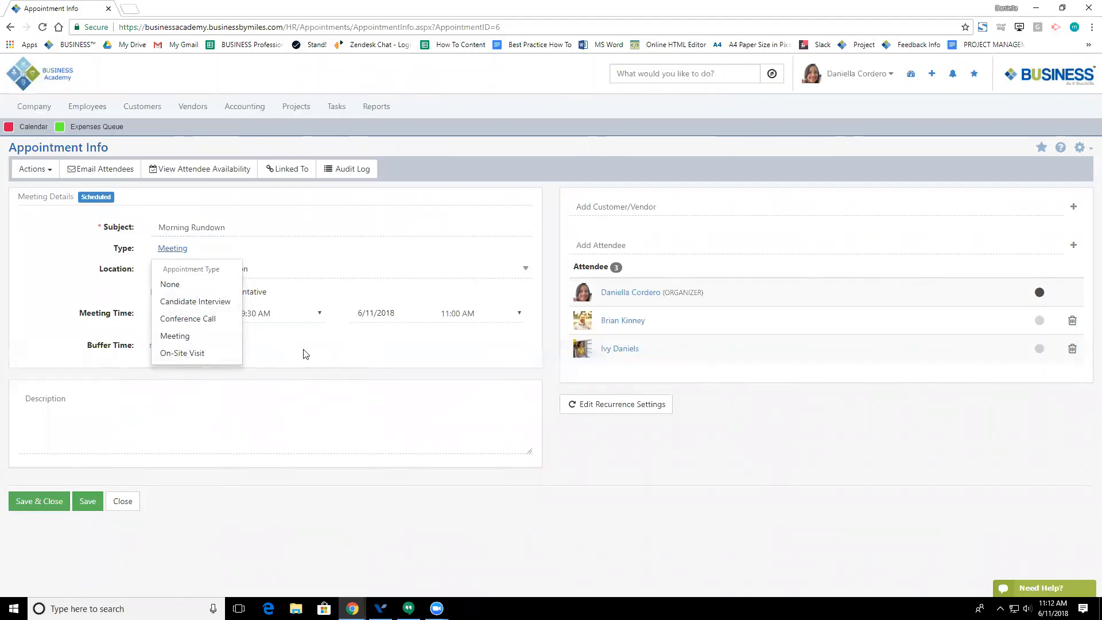
click(313, 227)
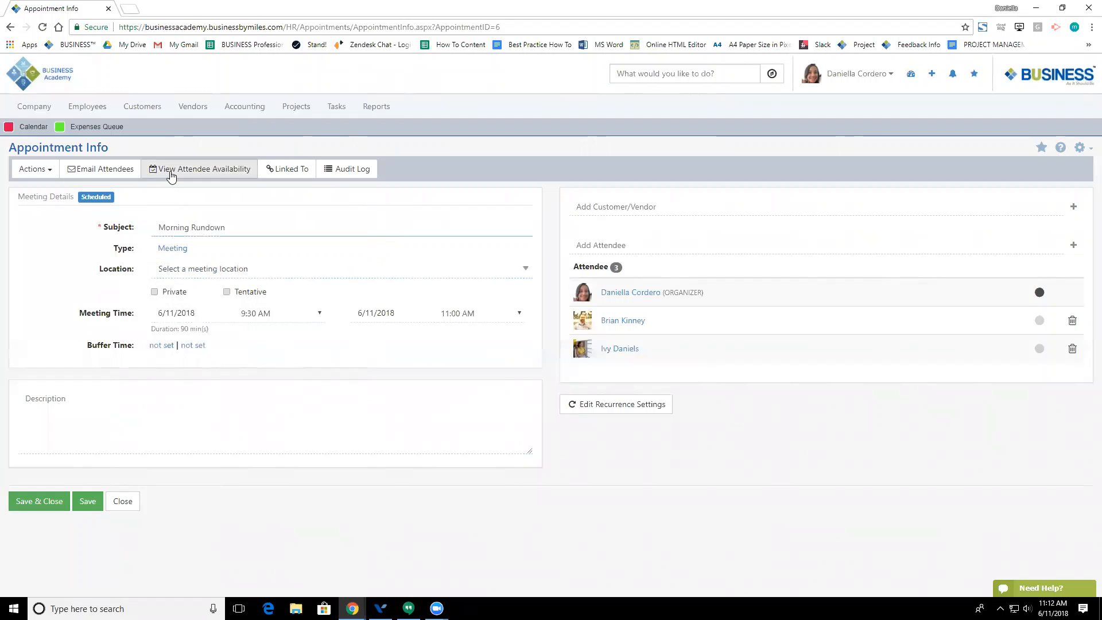
click(305, 176)
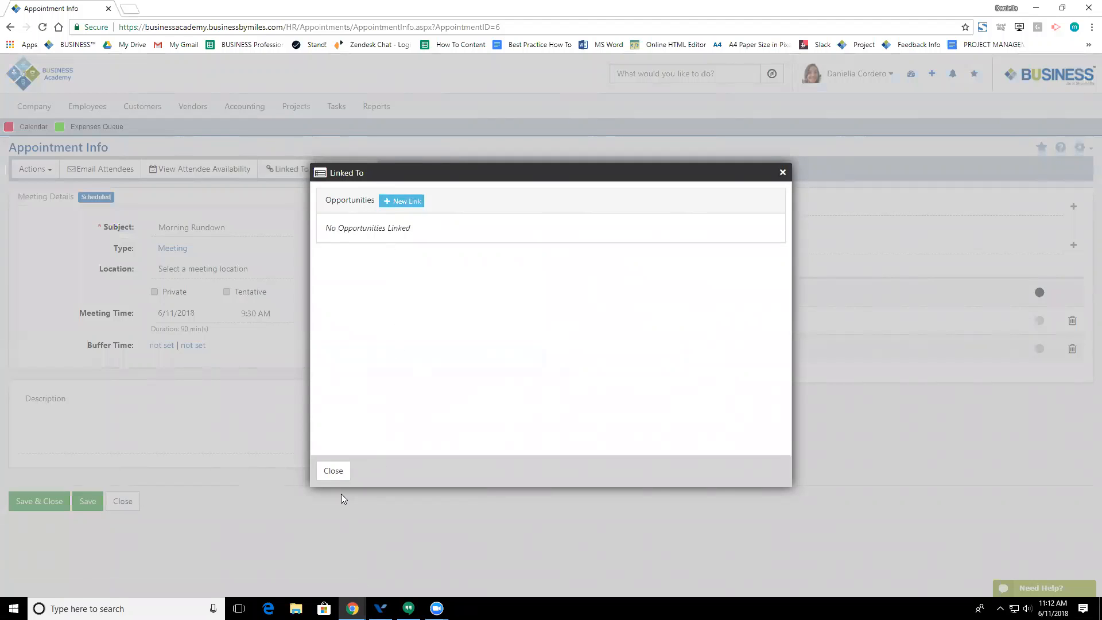
click(343, 472)
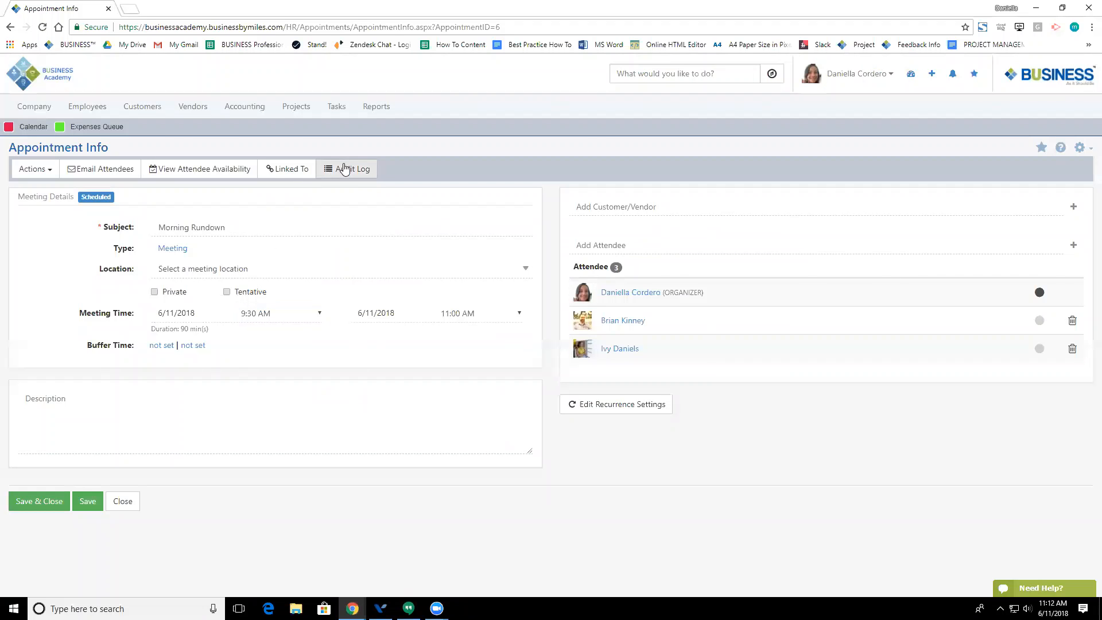
click(344, 168)
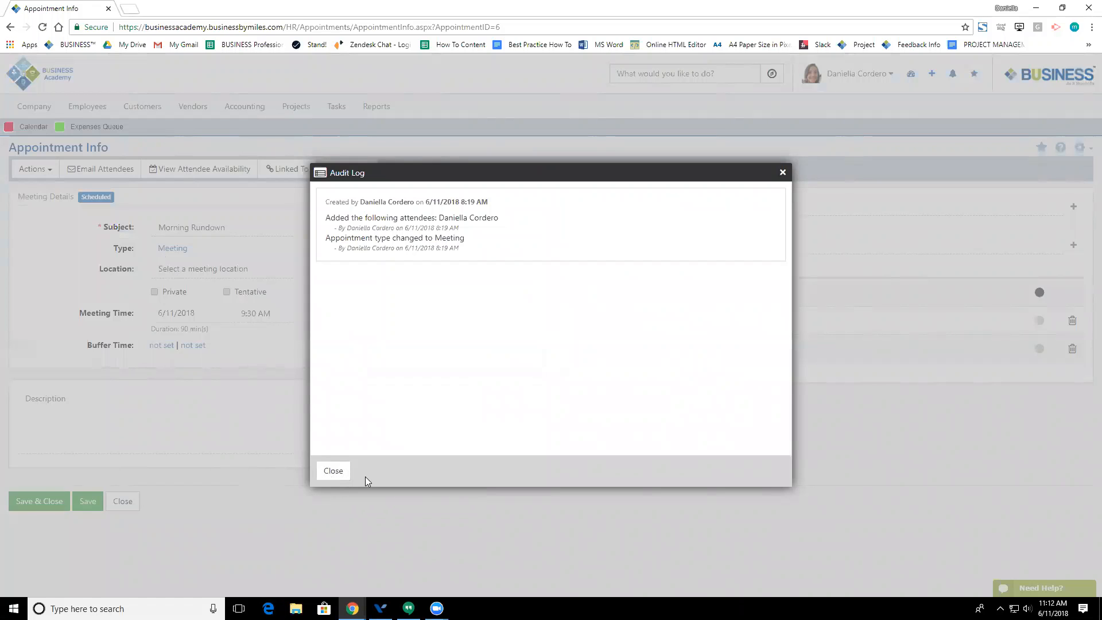
click(335, 471)
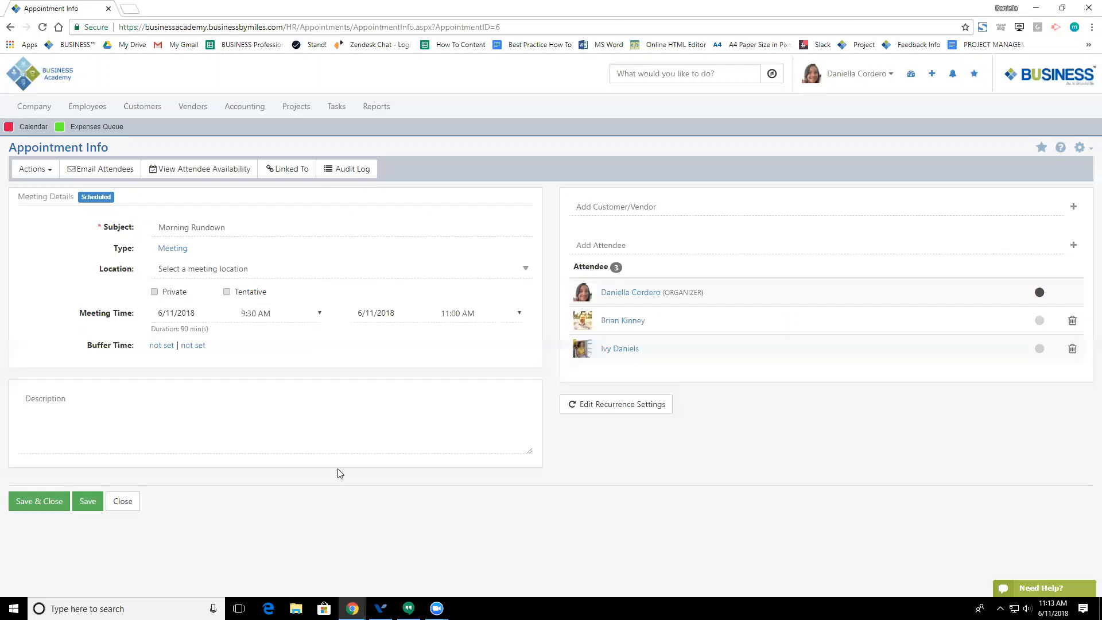
click(202, 267)
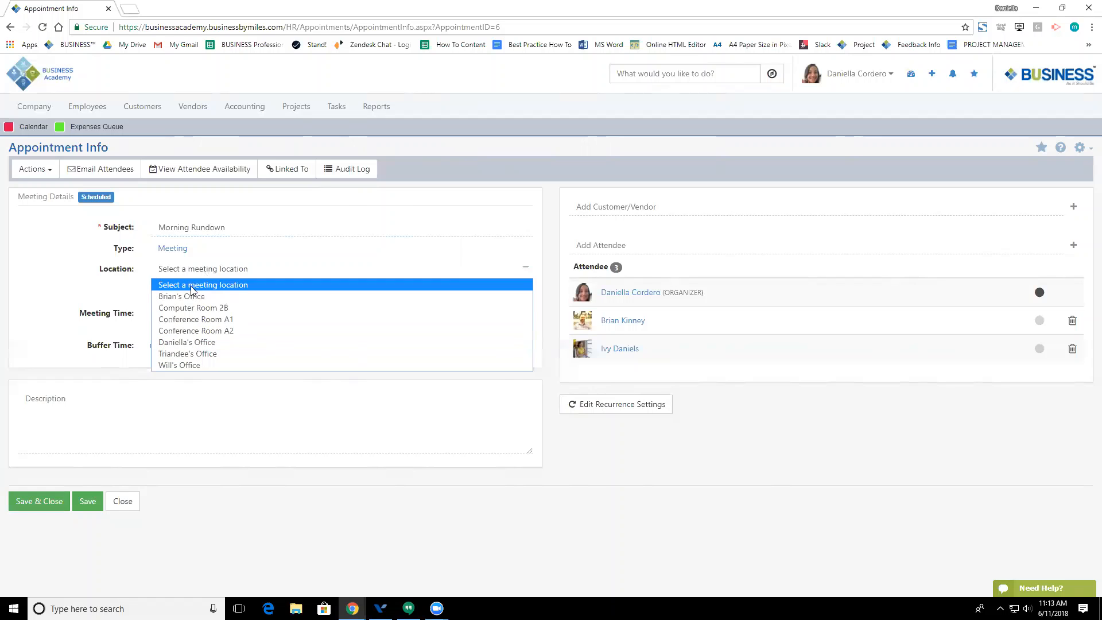
click(191, 319)
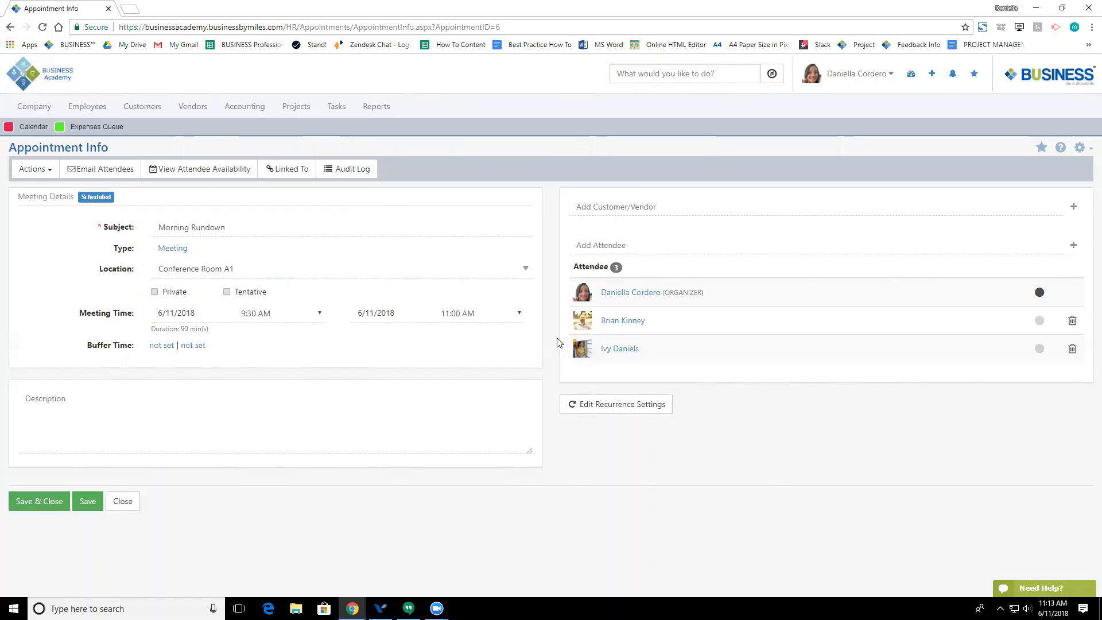
click(227, 292)
click(227, 292)
Step: Change Morning Rundown's end time to 11:45 AM, making it 135 minutes long
click(478, 315)
scroll(491, 462, down, 2)
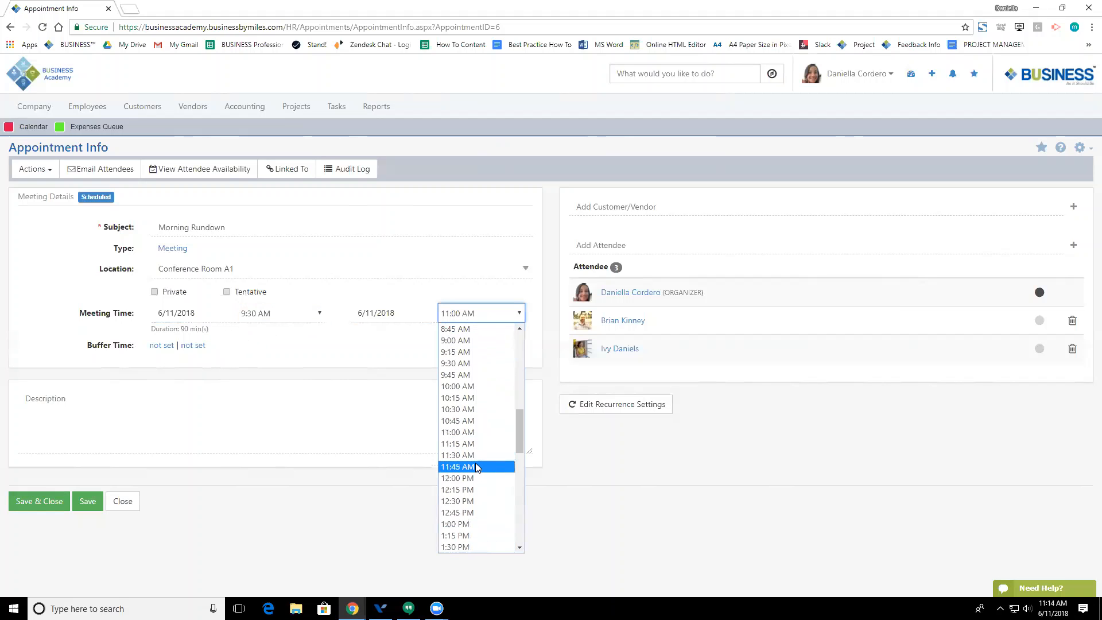
click(472, 464)
drag(169, 329, 222, 332)
click(224, 334)
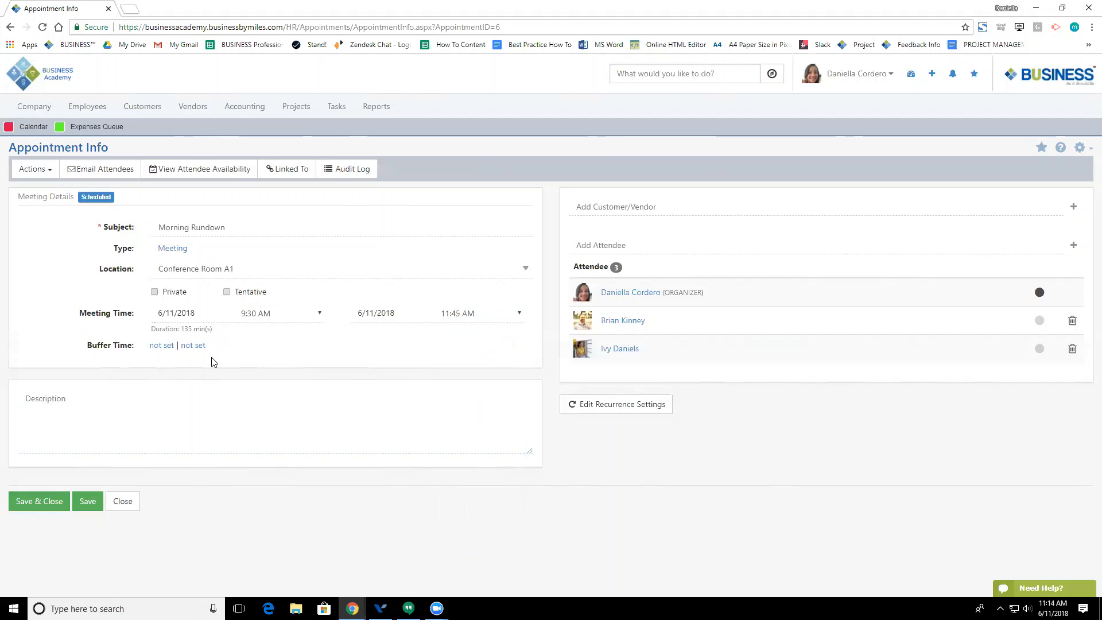
Step: Add 15-minute buffers both before and after the meeting
click(153, 346)
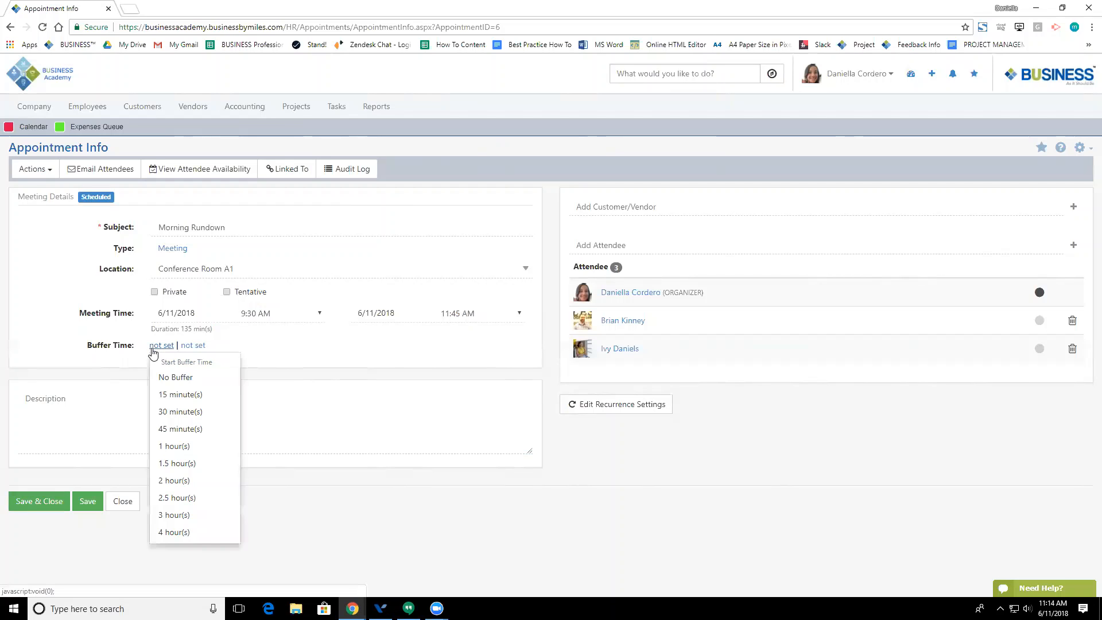
click(167, 394)
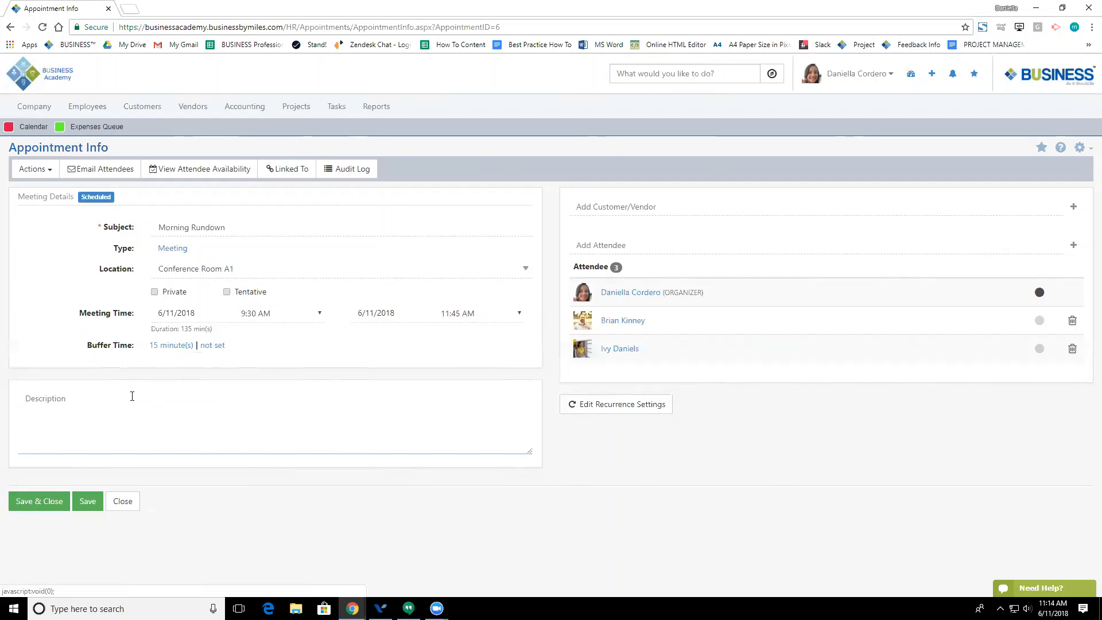
click(205, 350)
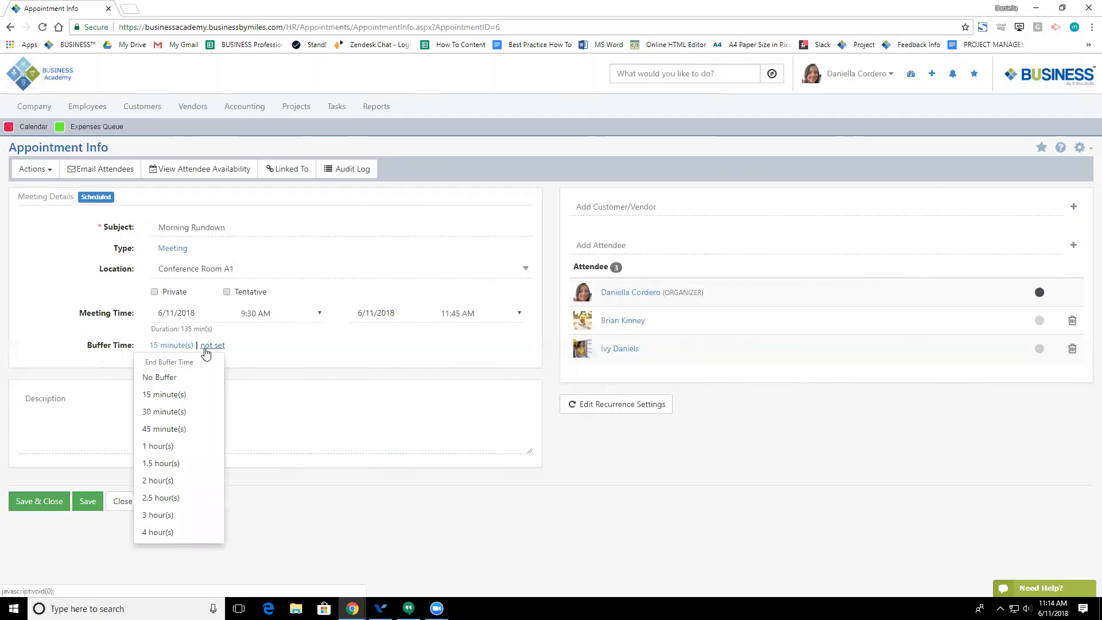
click(184, 395)
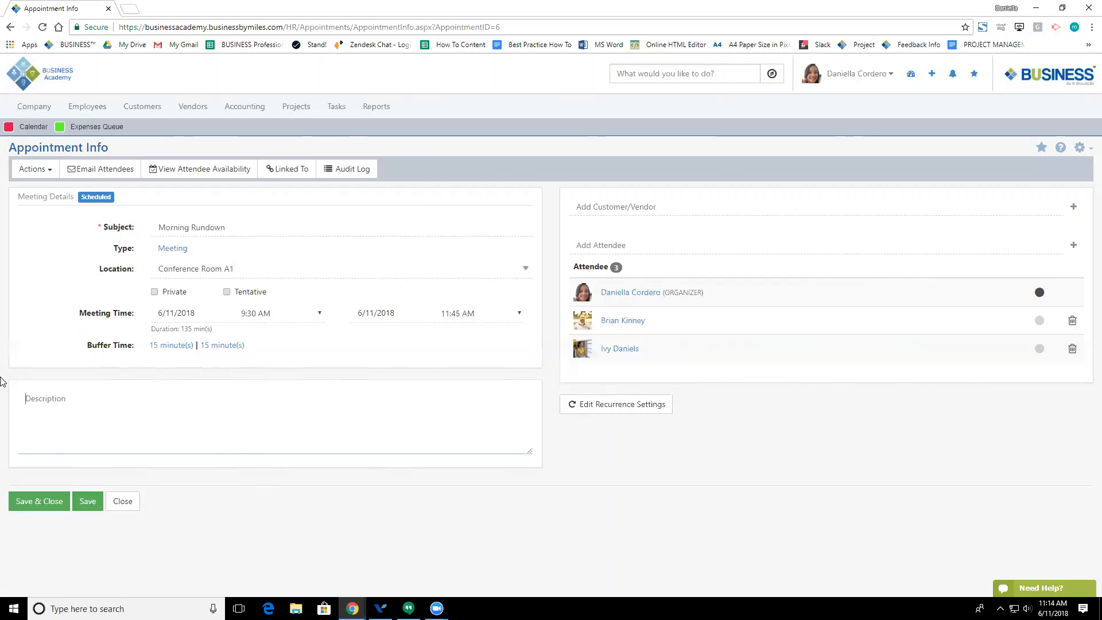
click(614, 205)
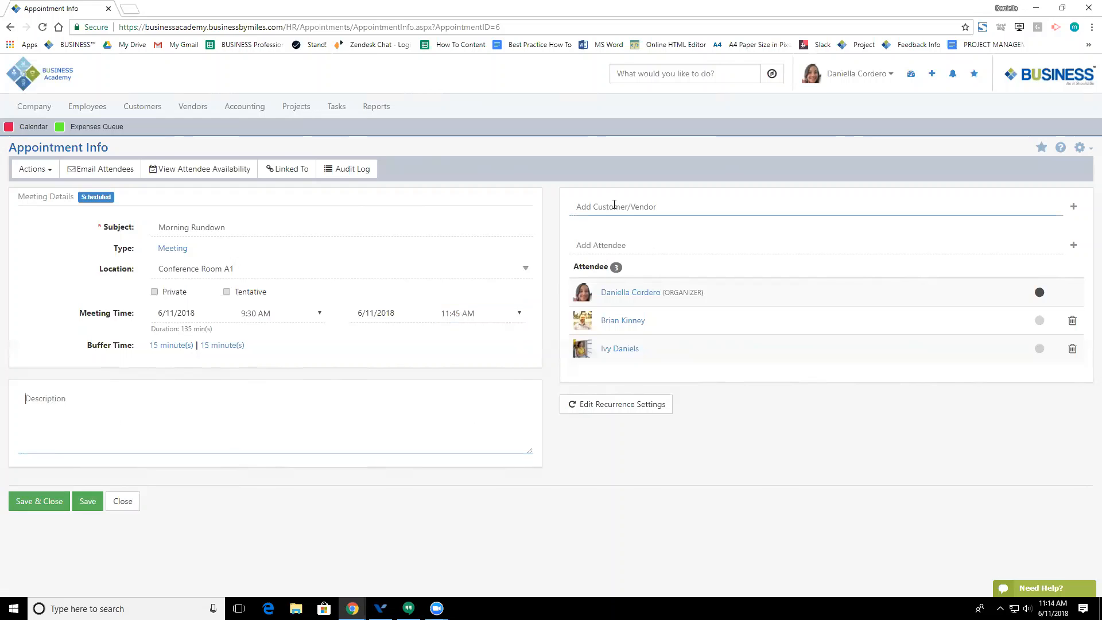
Step: Link Joes Crab Shack to the appointment as its customer/vendor
click(613, 204)
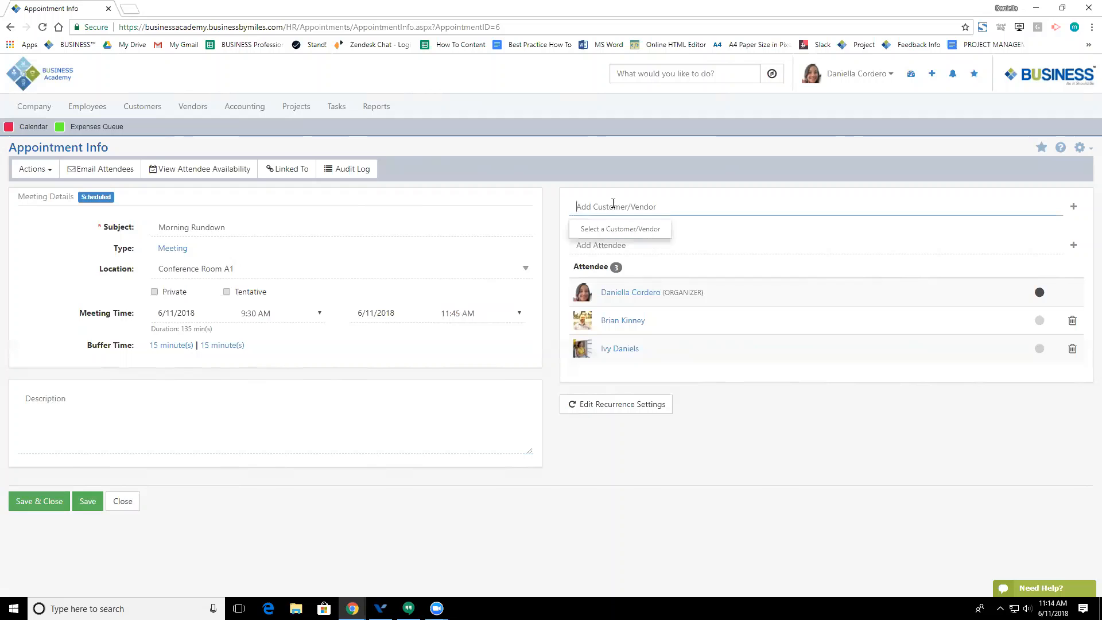
text(a)
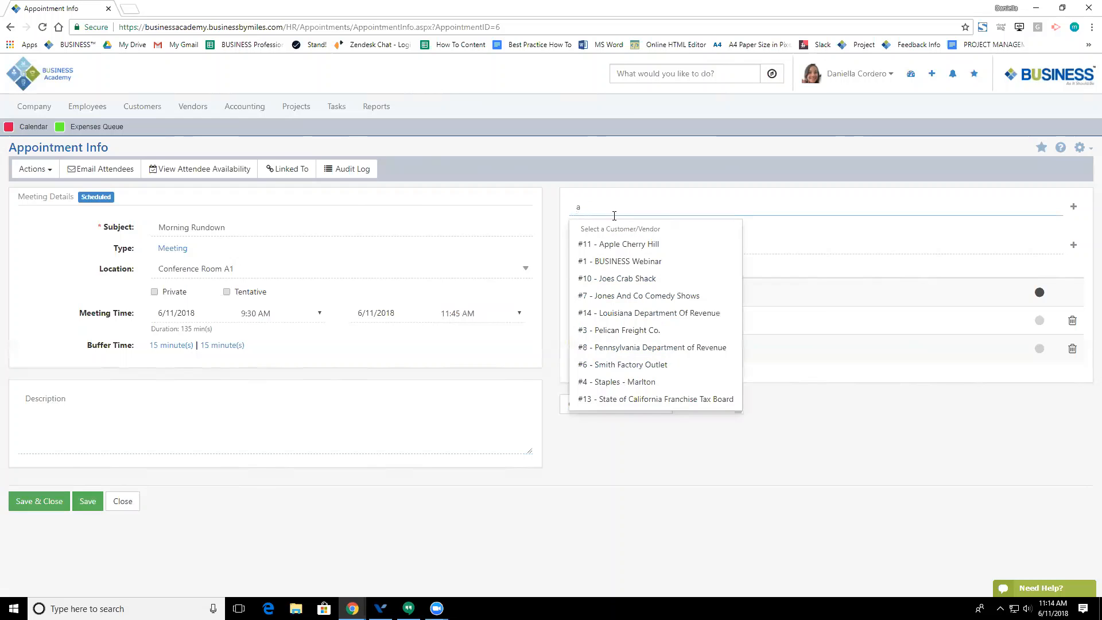
click(615, 280)
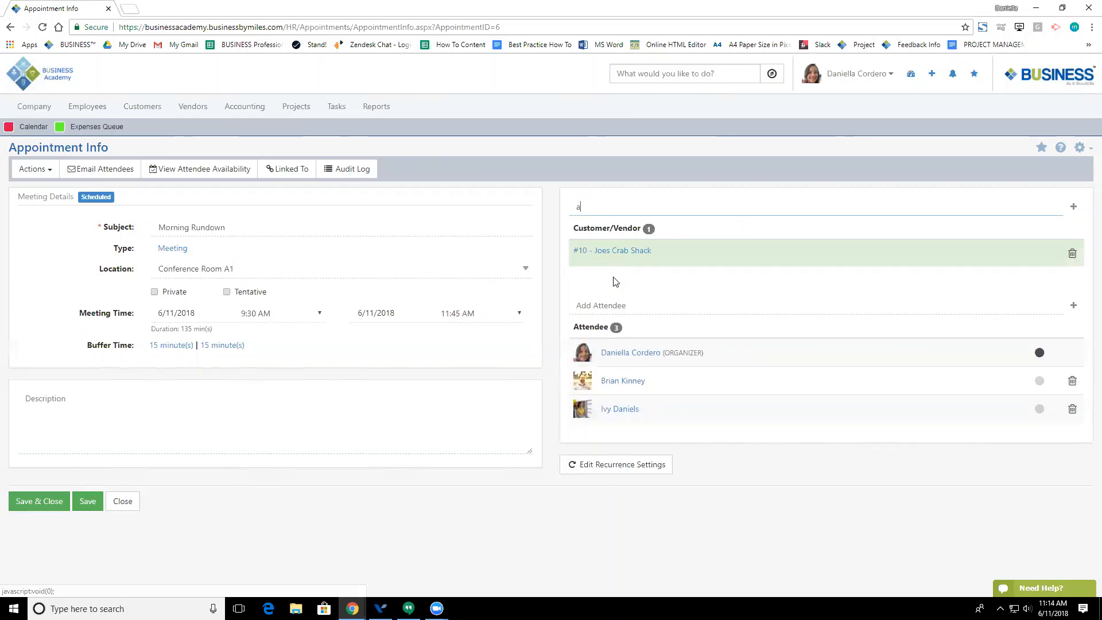
Step: Try the attendee search with 'd' and 'a', then clear it without adding anyone
click(607, 305)
text(d)
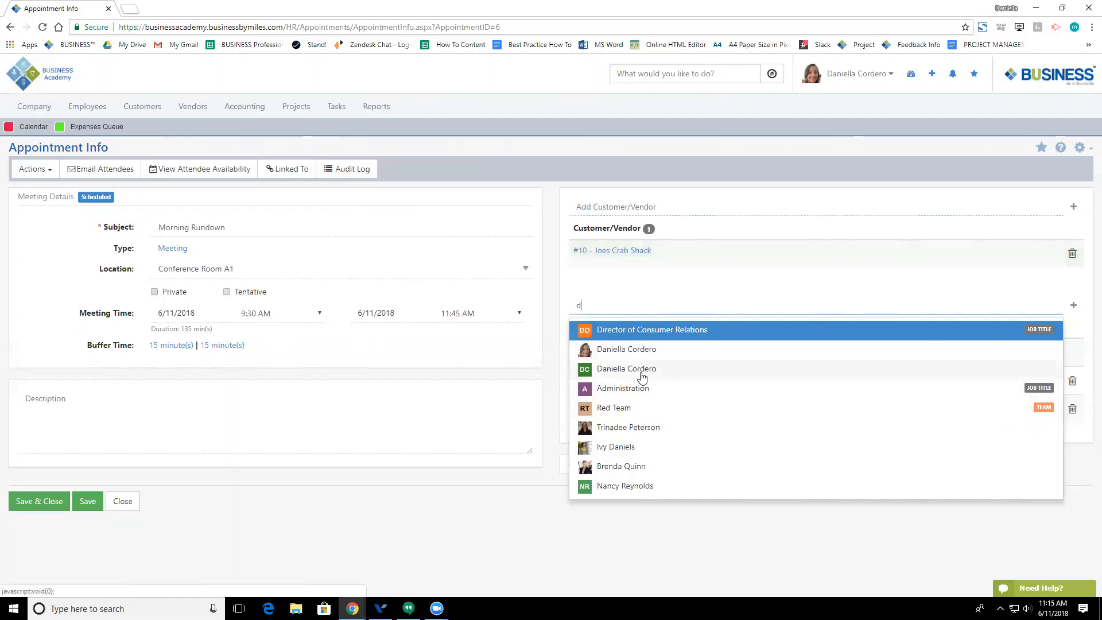
key(BackSpace)
text(a)
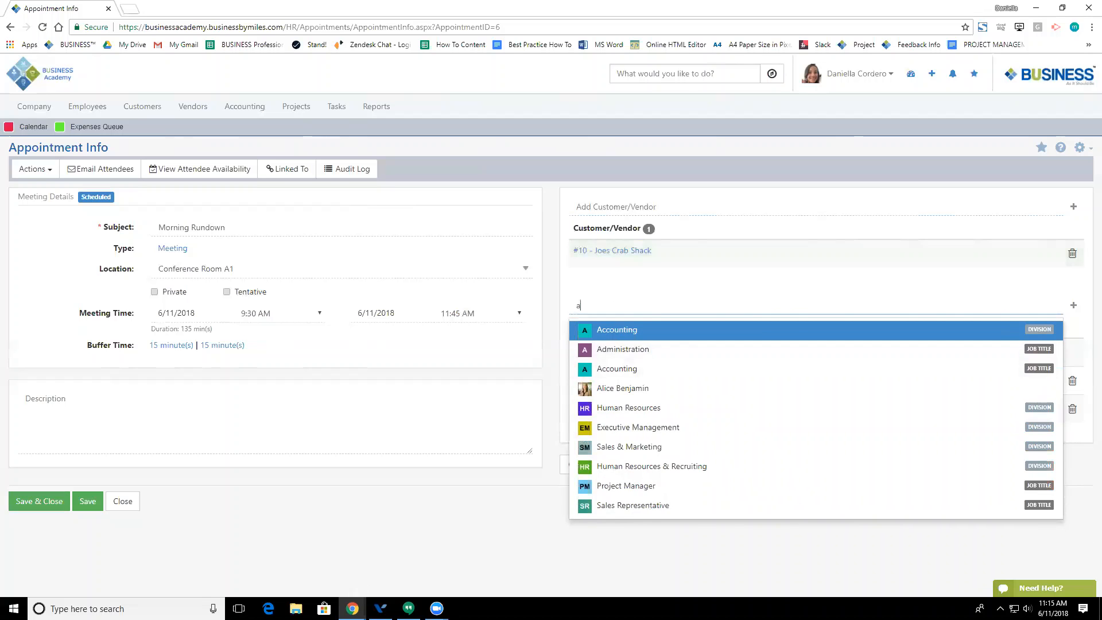
key(BackSpace)
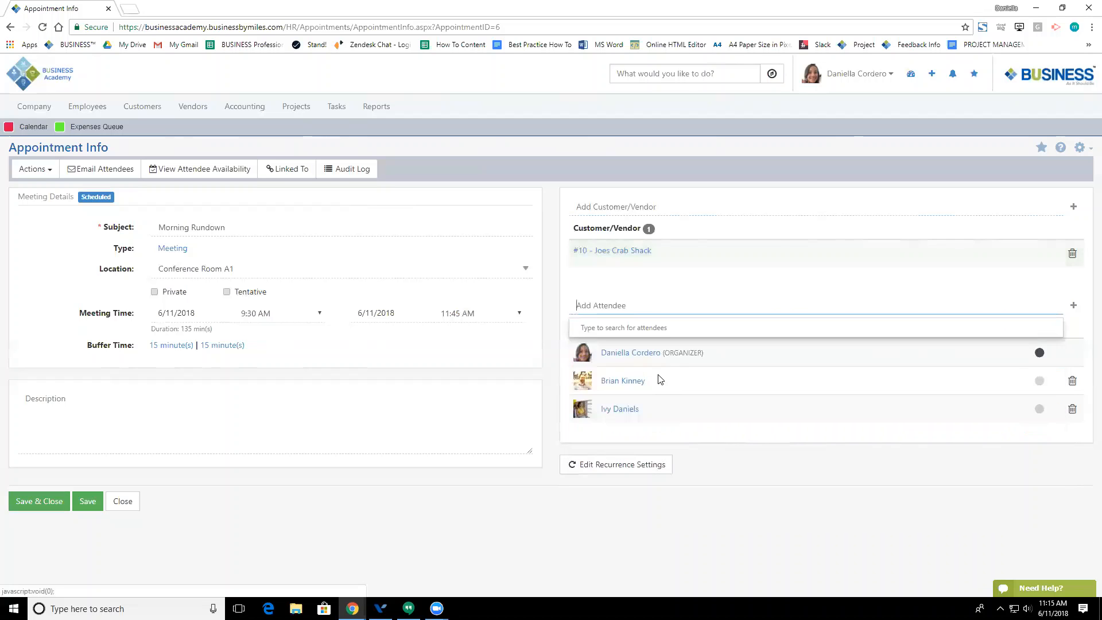
click(560, 353)
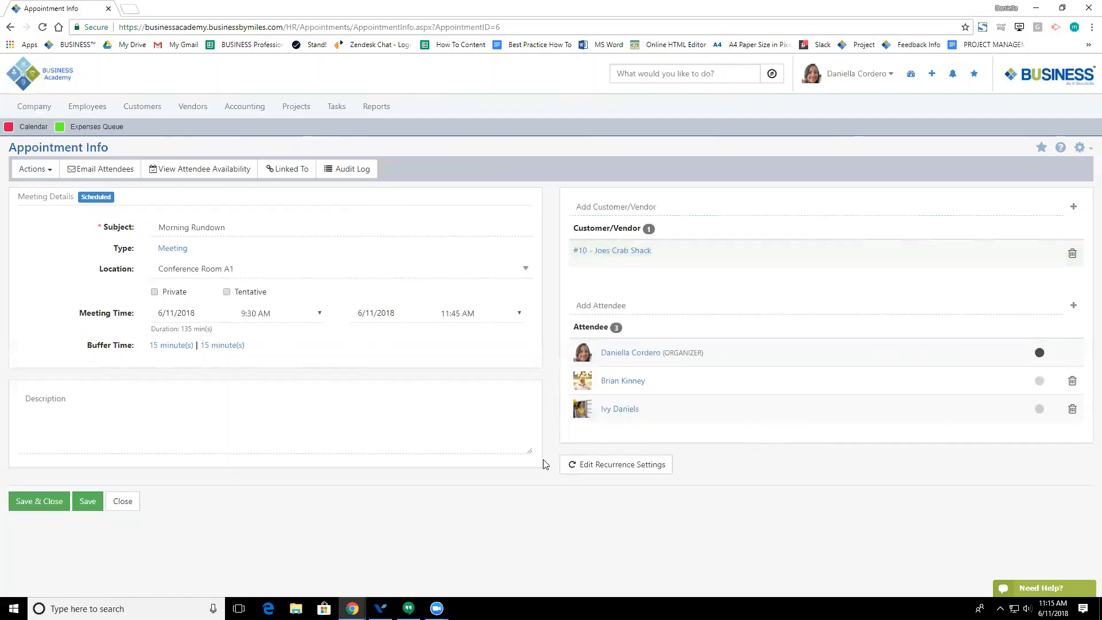
Step: Tick Wednesday and Tuesday in recurrence settings, close them unapplied, and save the appointment
click(649, 468)
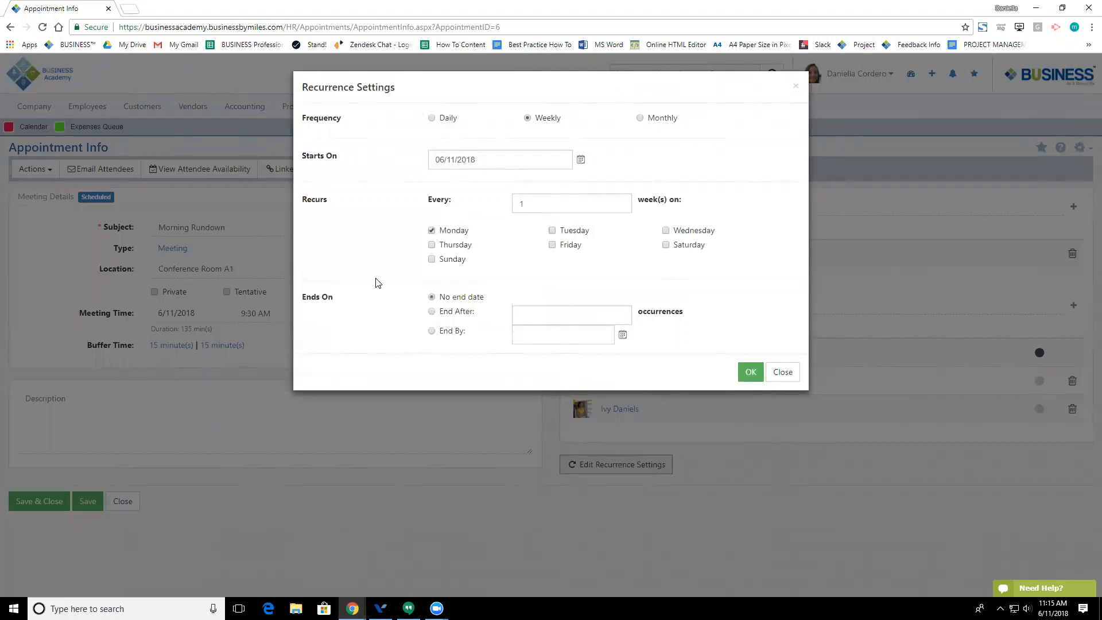
click(667, 230)
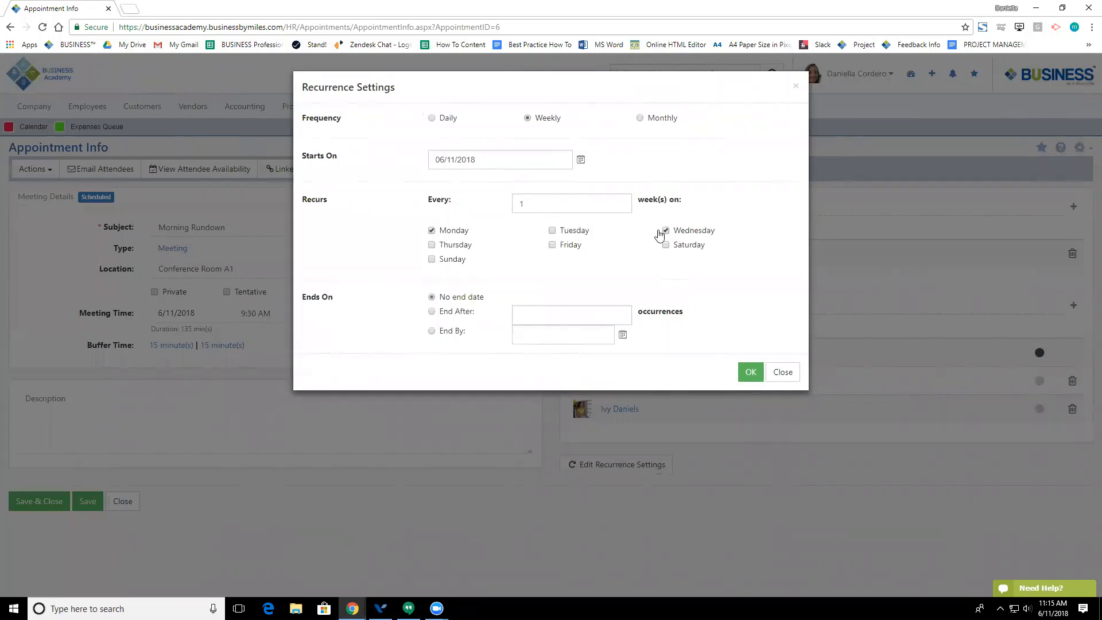
click(552, 231)
click(769, 382)
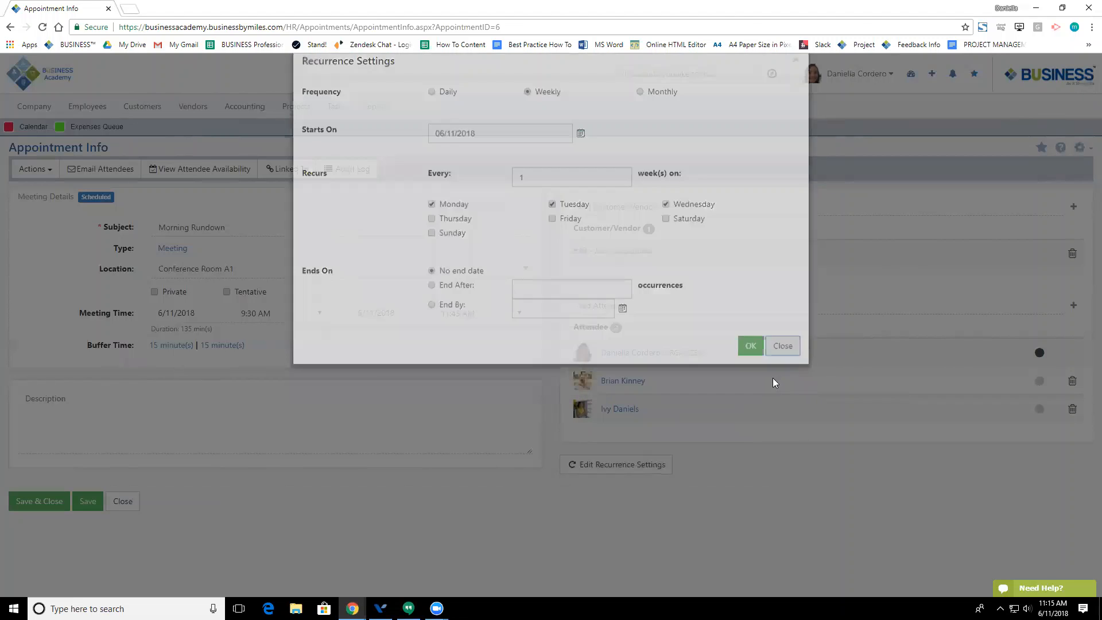
click(41, 502)
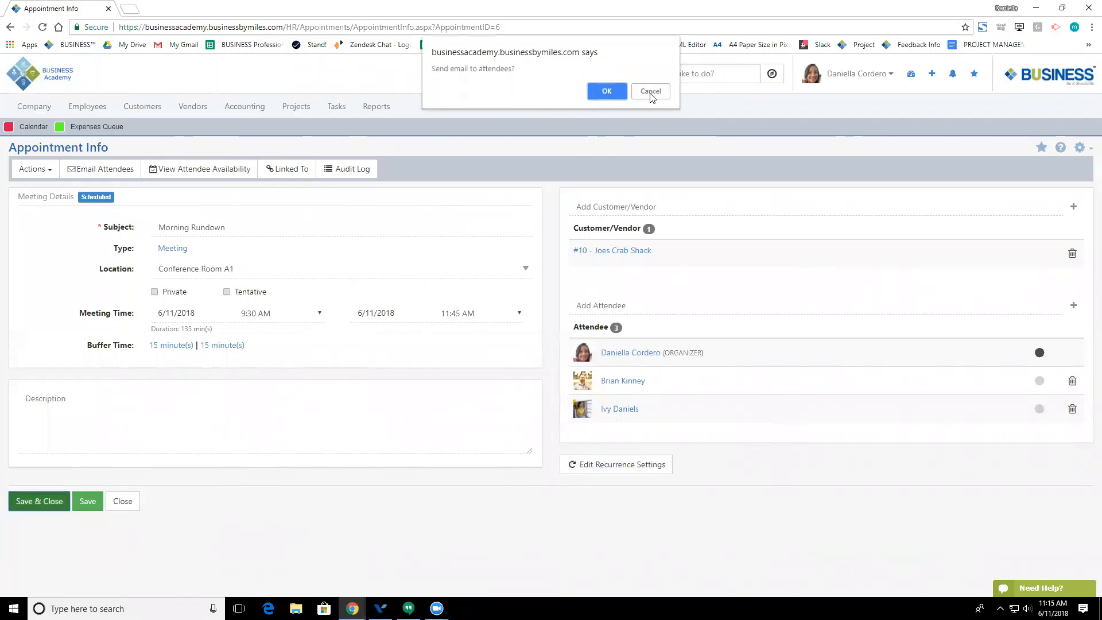
Step: Agree to email attendees and save Morning Rundown despite the scheduling conflict
click(621, 94)
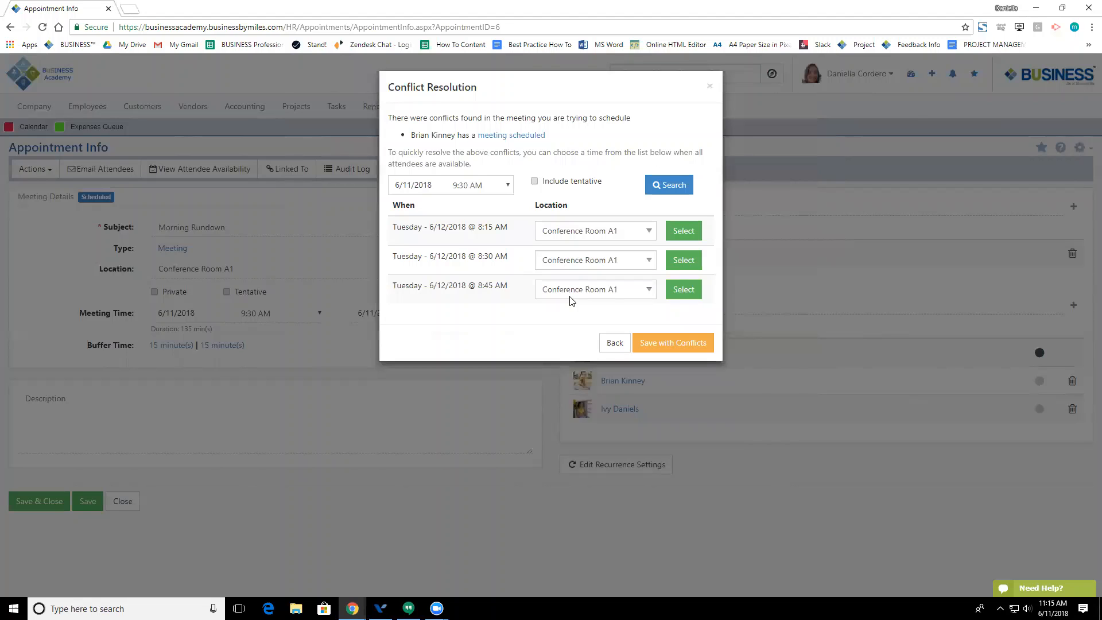
mouse_move(509, 143)
click(683, 354)
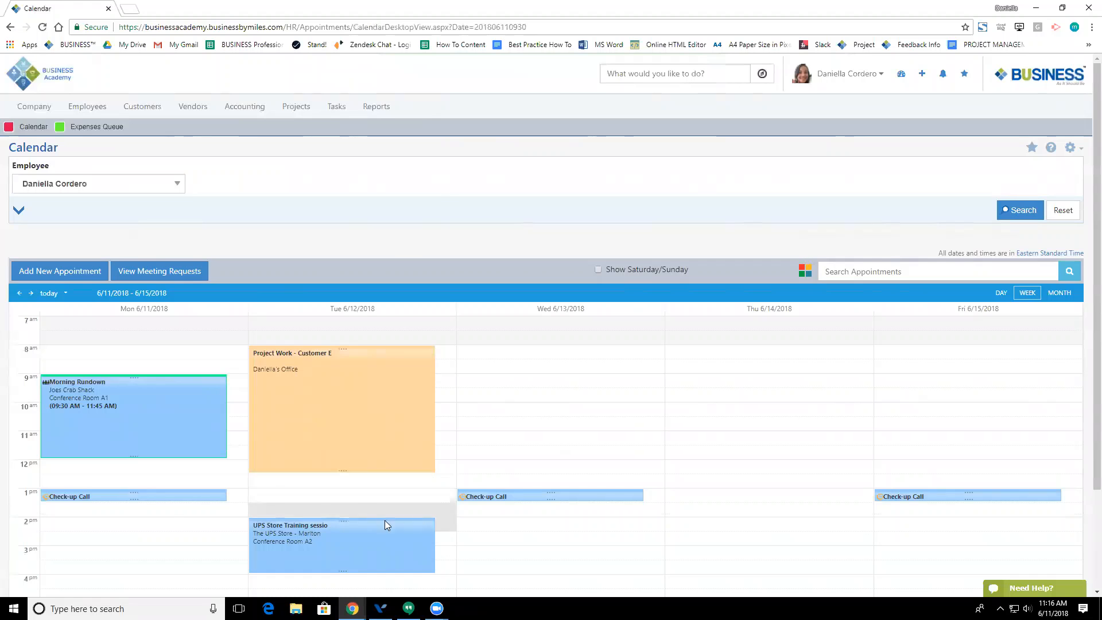
Step: Search the Appointments list with expanded filters and view the UPS Store Training details
scroll(341, 388, down, 2)
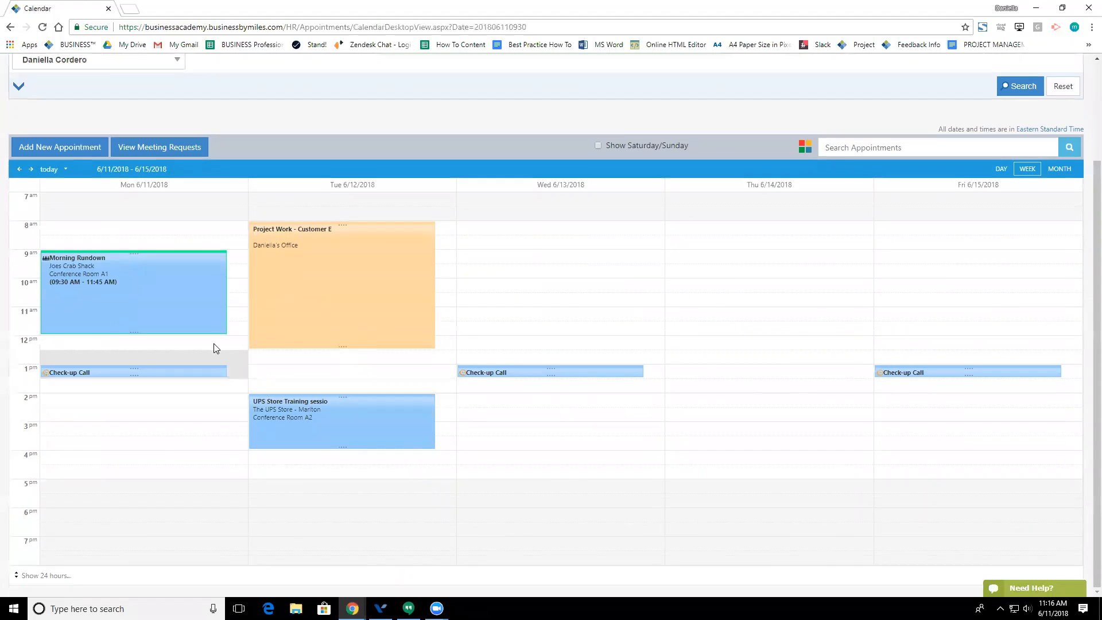
scroll(328, 407, up, 1)
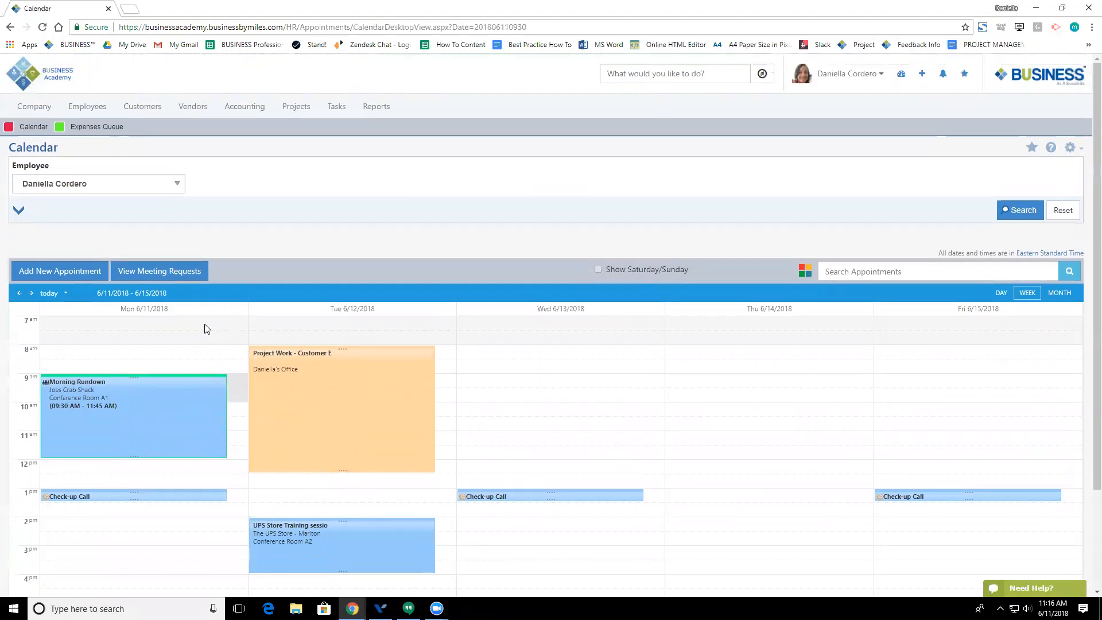
scroll(207, 325, up, 1)
mouse_move(97, 118)
click(135, 164)
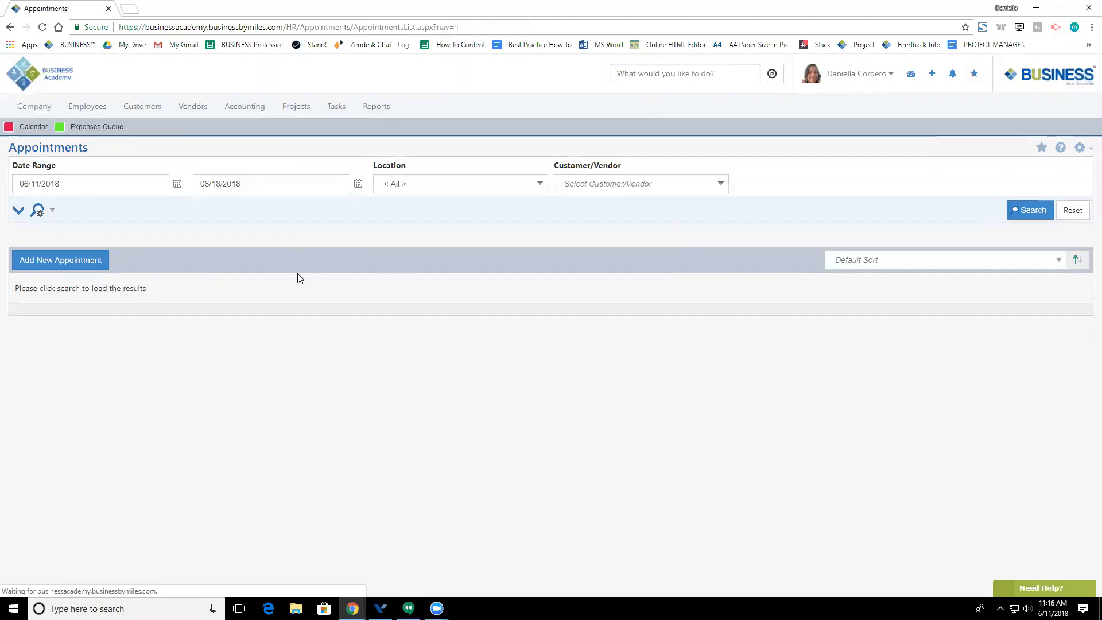
click(18, 210)
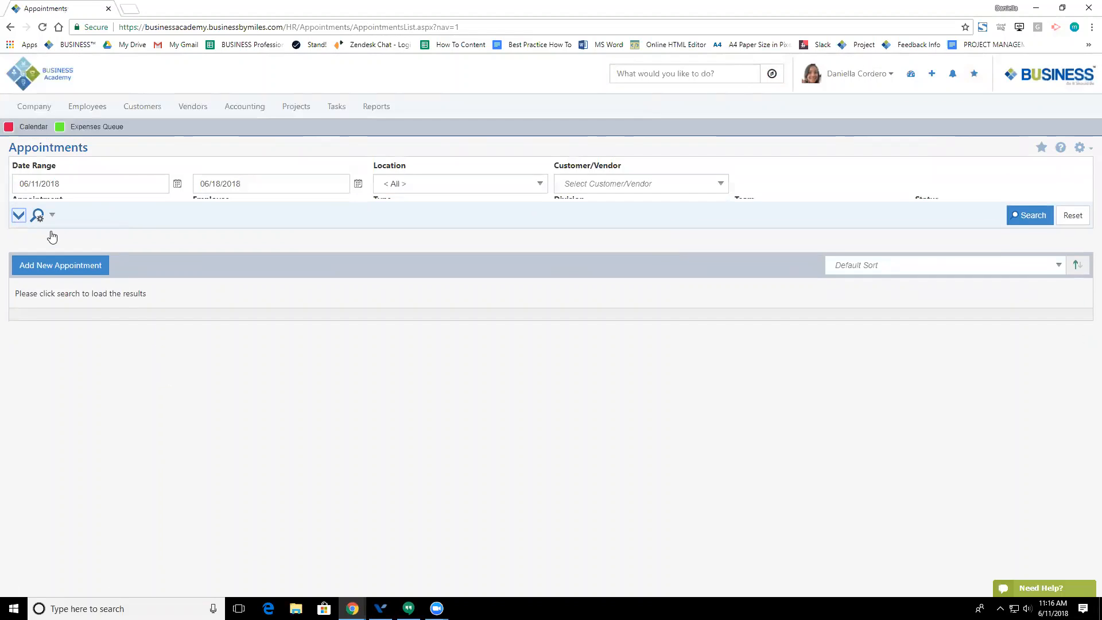
click(1044, 245)
scroll(281, 452, down, 10)
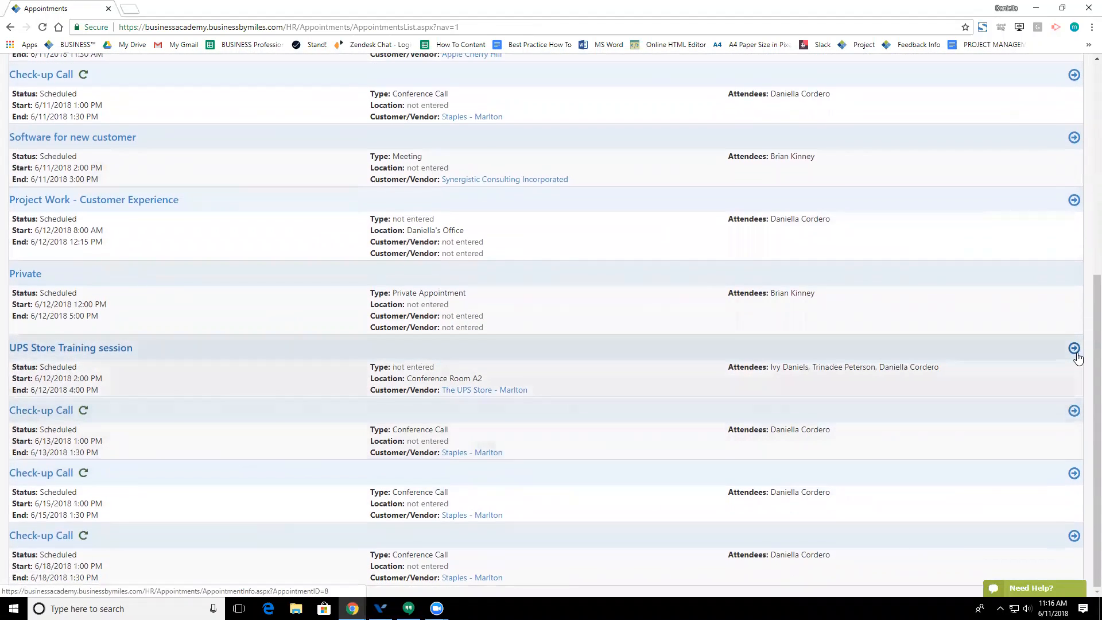
click(1073, 350)
scroll(290, 422, up, 6)
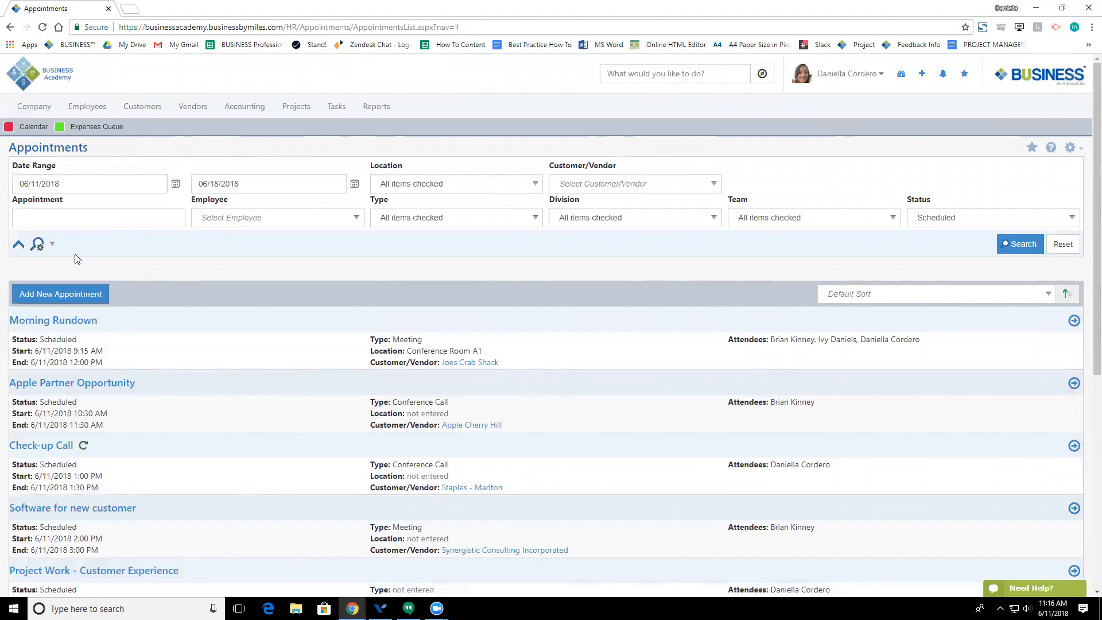
Step: Open the Calendar in a new tab and view the Pelican Freight - Logistics Meeting request
click(34, 135)
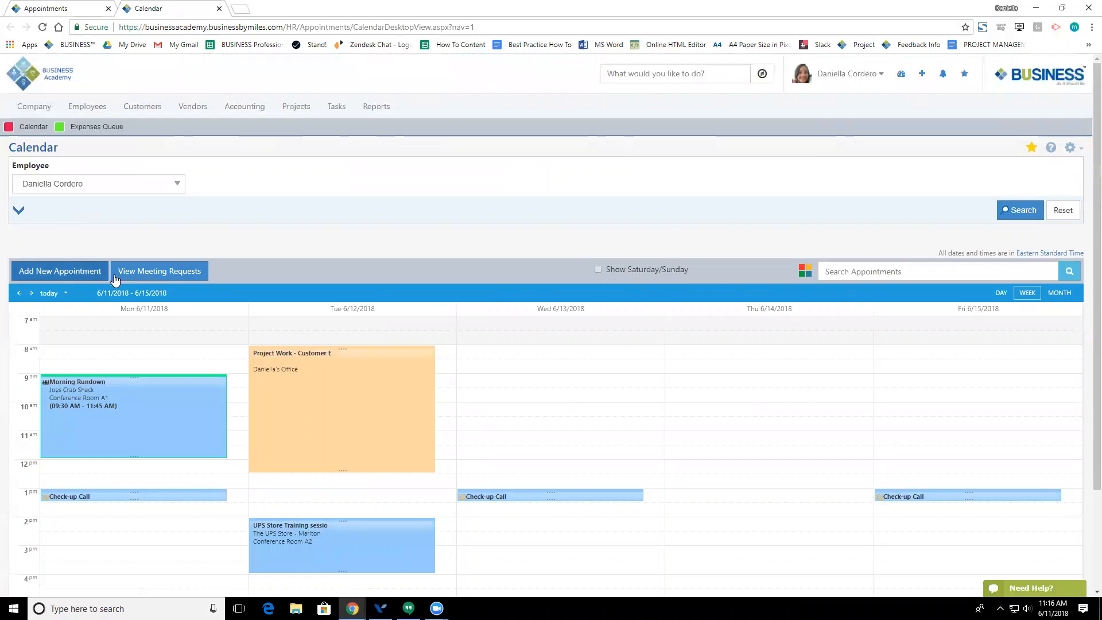
click(140, 277)
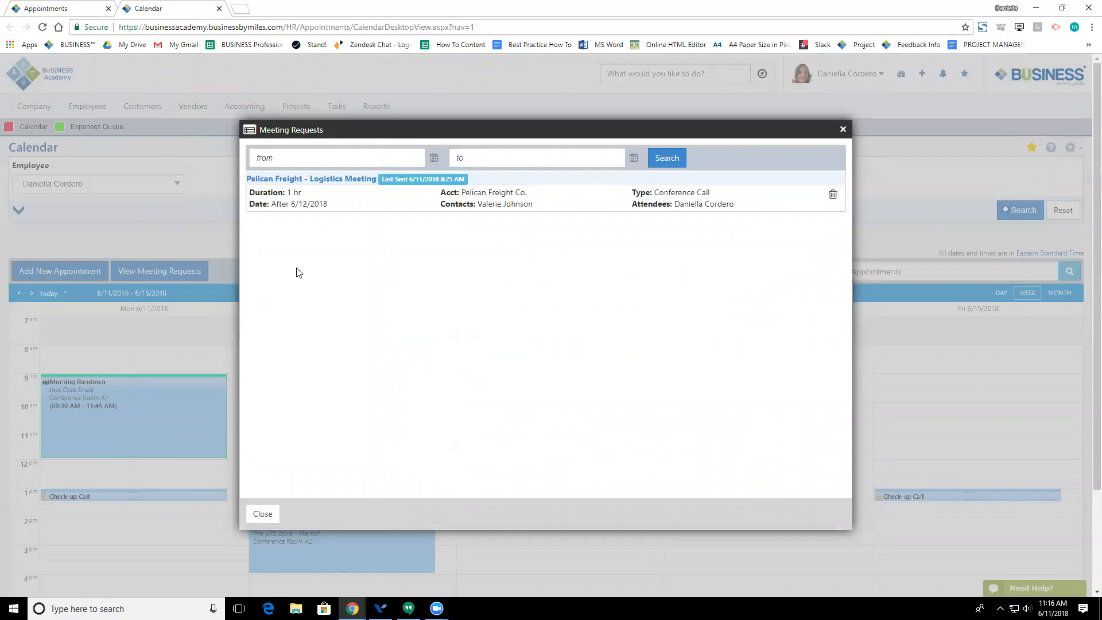
click(322, 180)
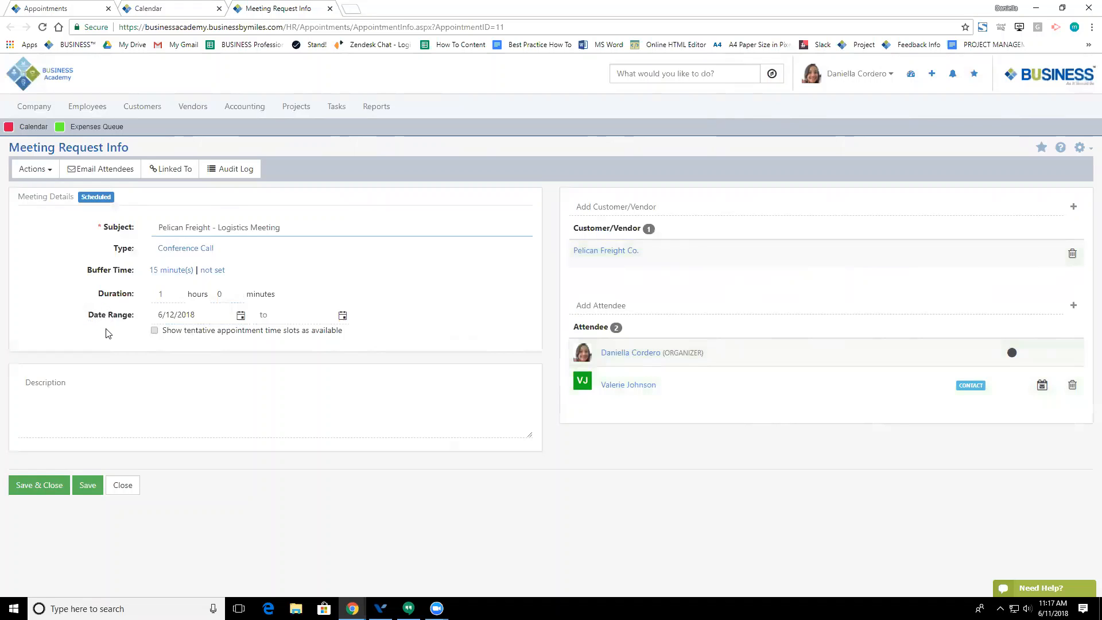
Step: Check the request's start date and actions, then open the 6/11–6/15/2018 calendar week
click(239, 318)
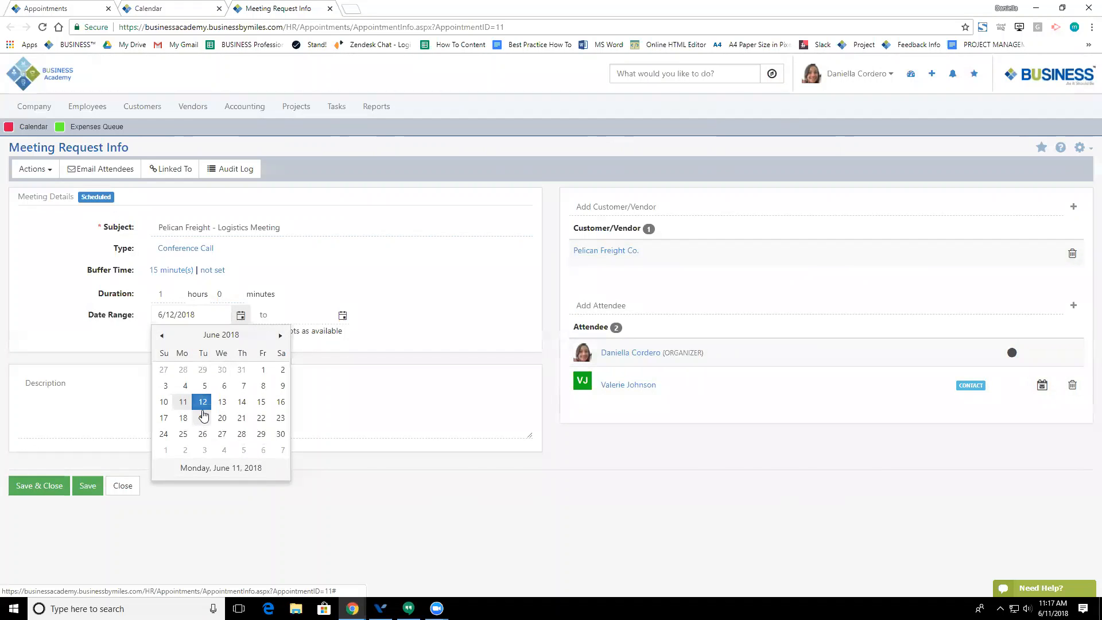
click(333, 364)
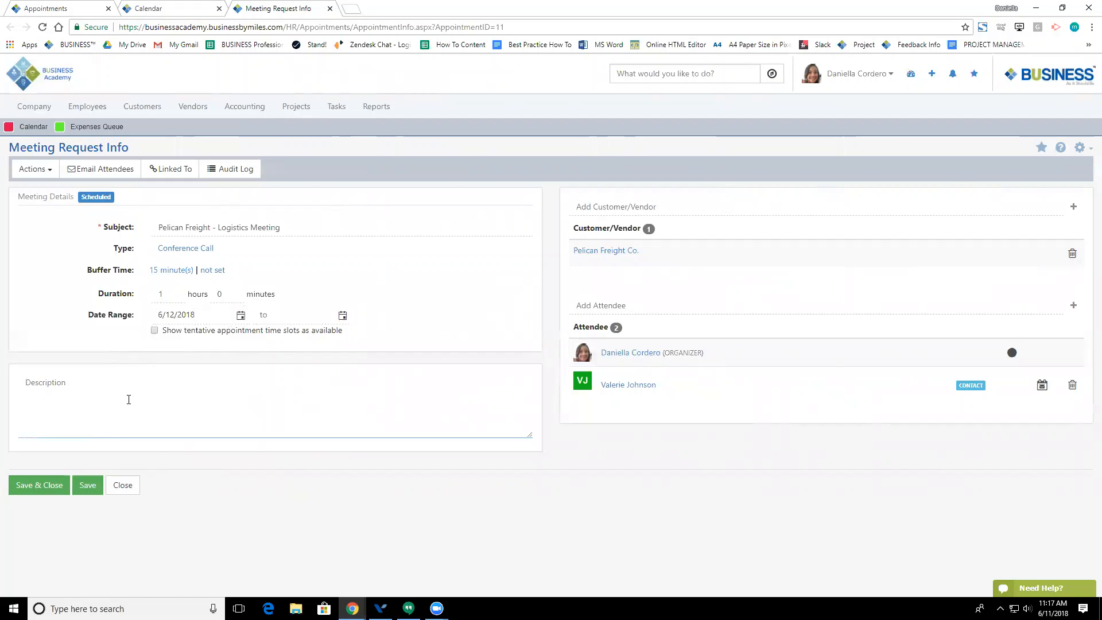
click(50, 179)
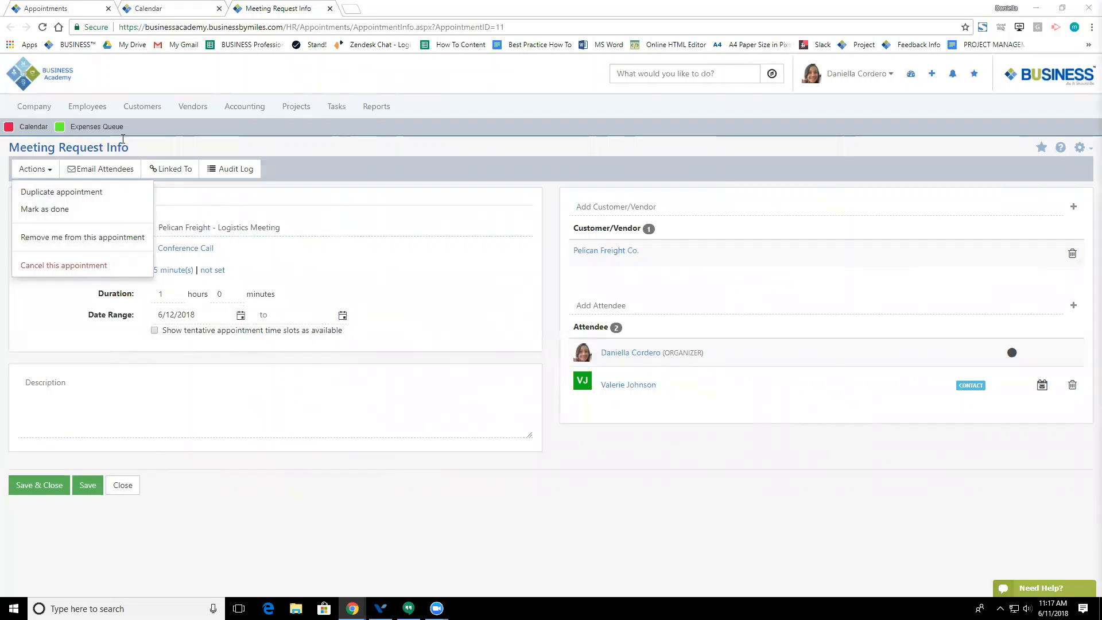
click(35, 127)
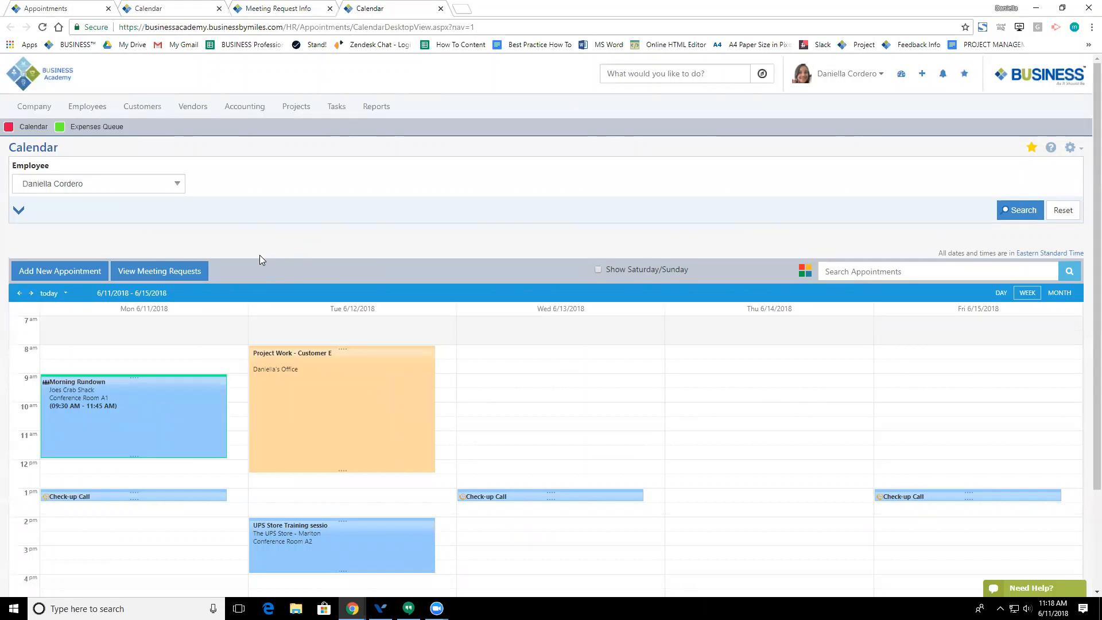
Step: Go to User Roles Management under Employees > Users & Security
click(98, 108)
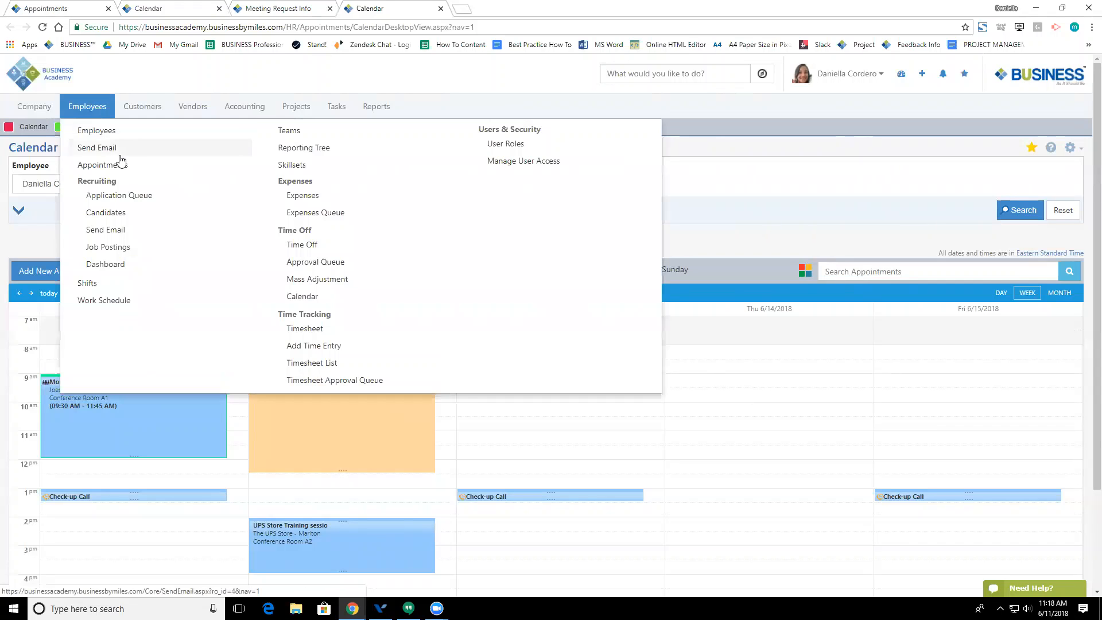
click(508, 145)
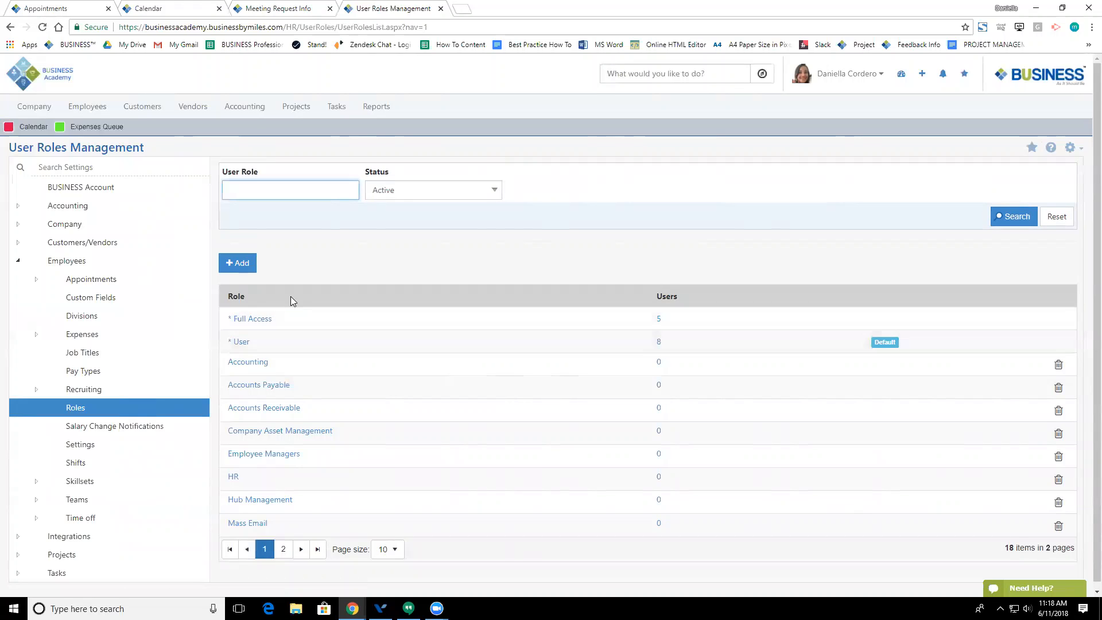
click(659, 320)
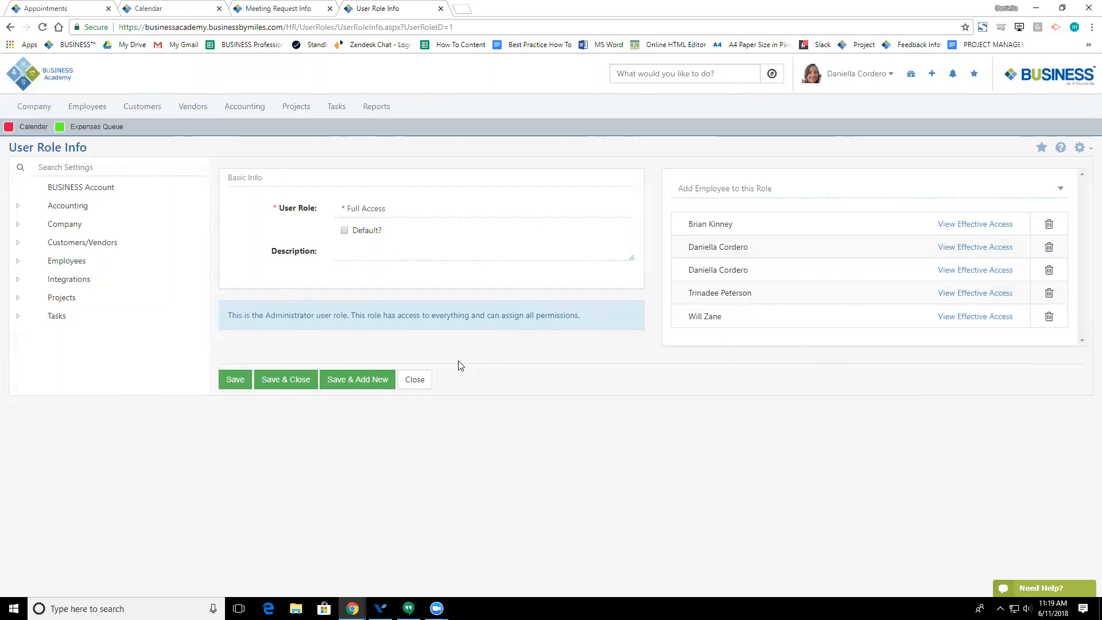
click(10, 27)
Step: Open the User role's details and expand its Accounting access group
click(240, 343)
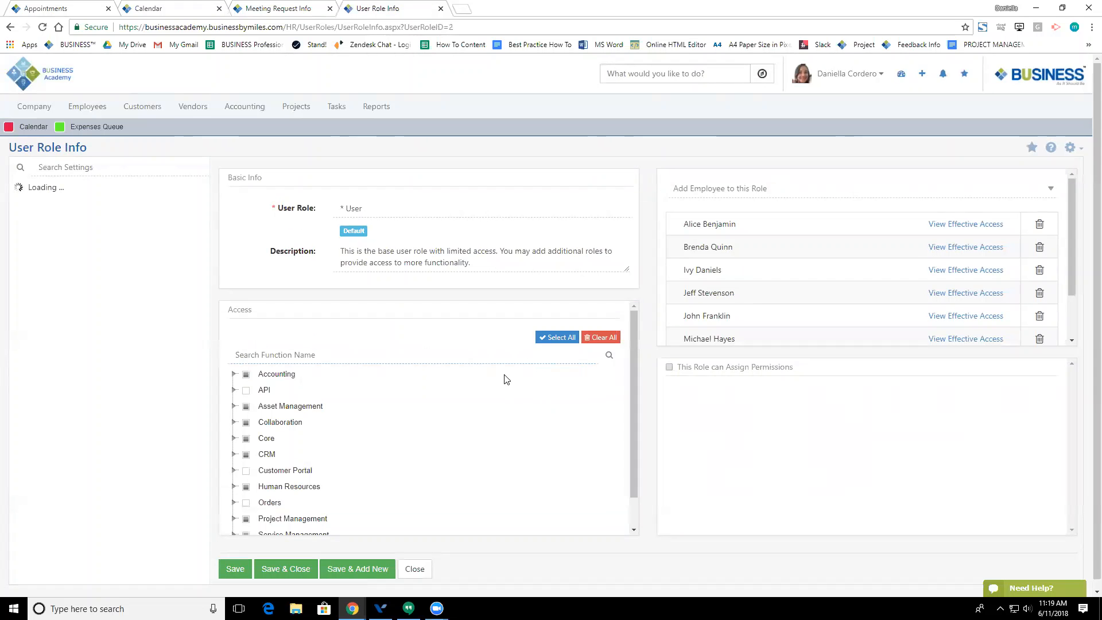
scroll(267, 401, down, 1)
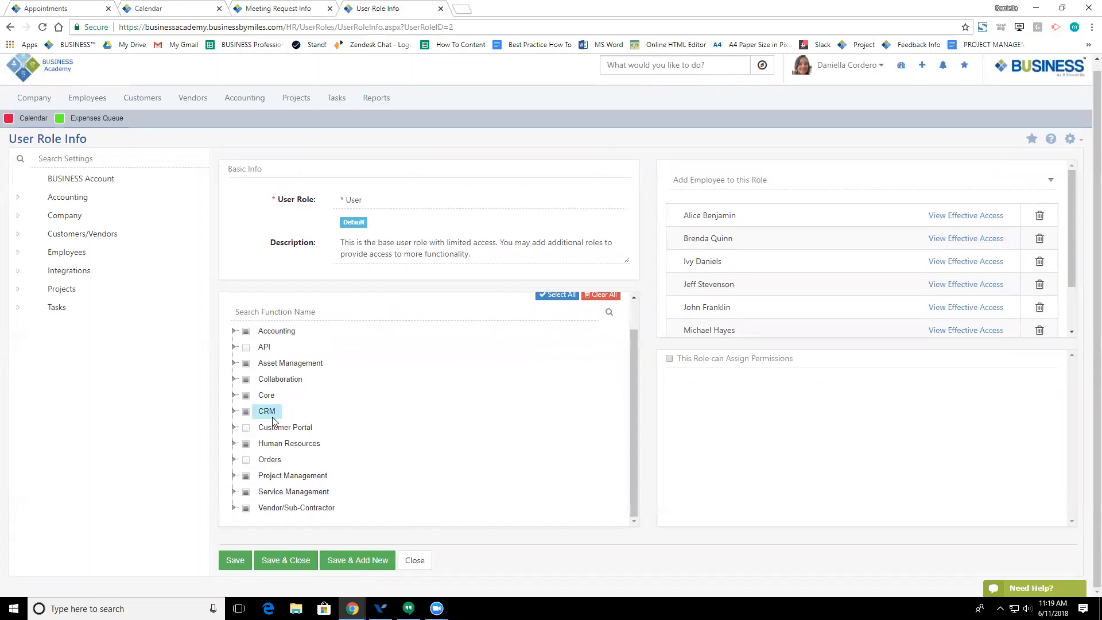
scroll(250, 380, up, 1)
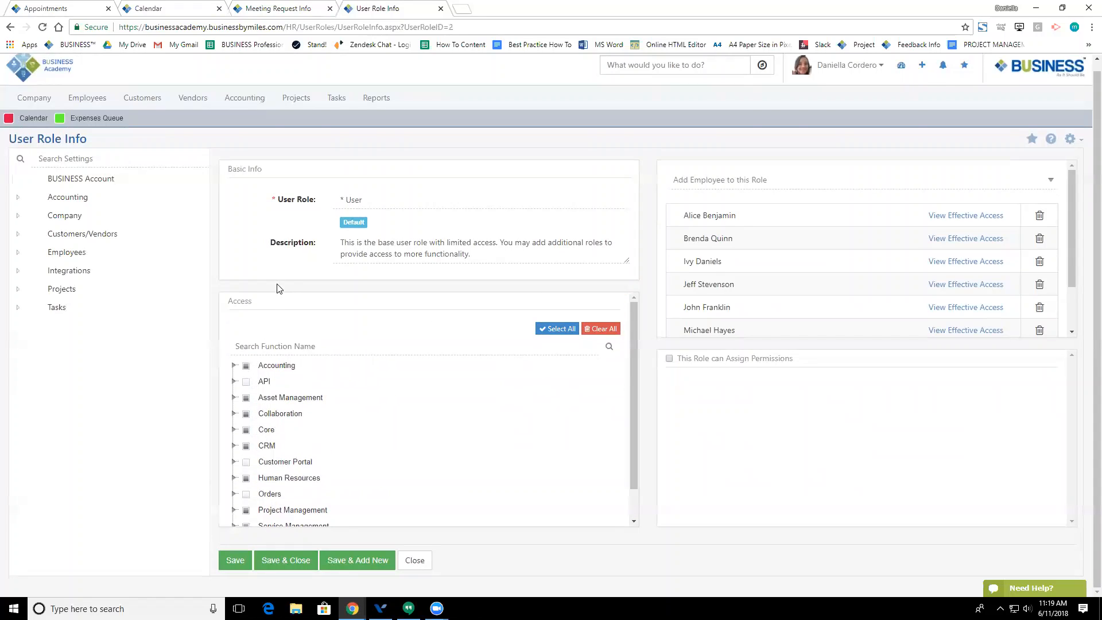
click(234, 366)
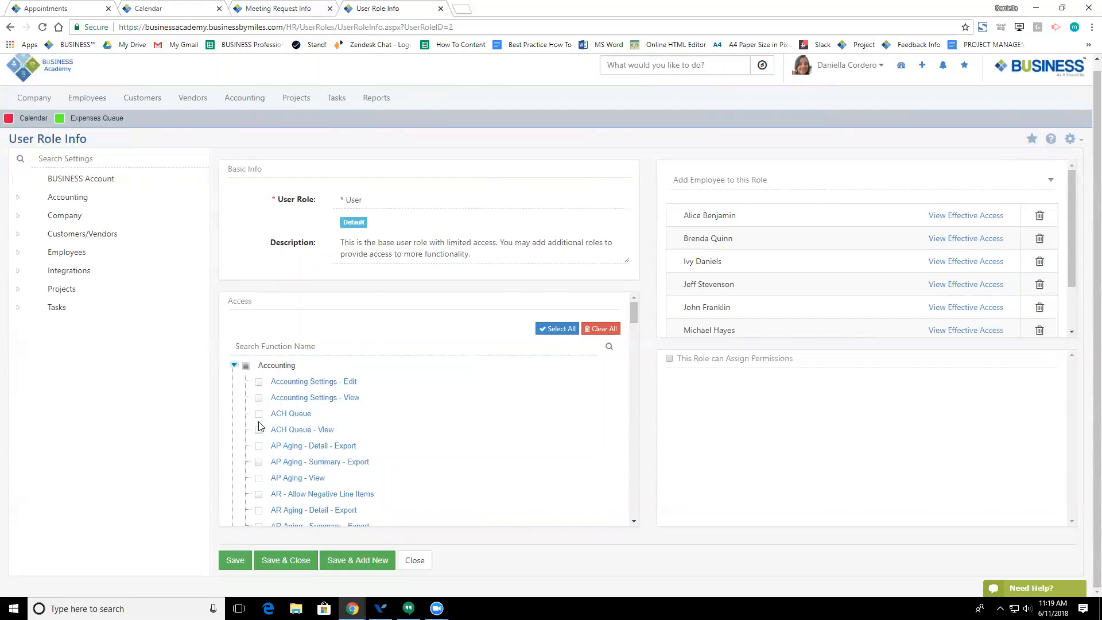
scroll(259, 453, down, 1)
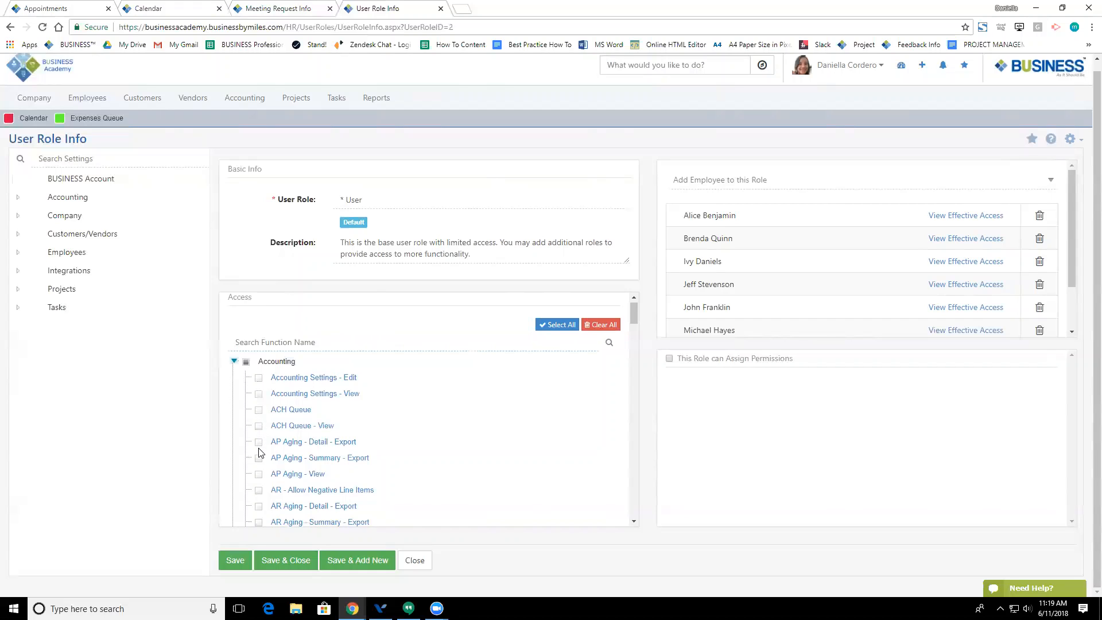
scroll(260, 452, down, 2)
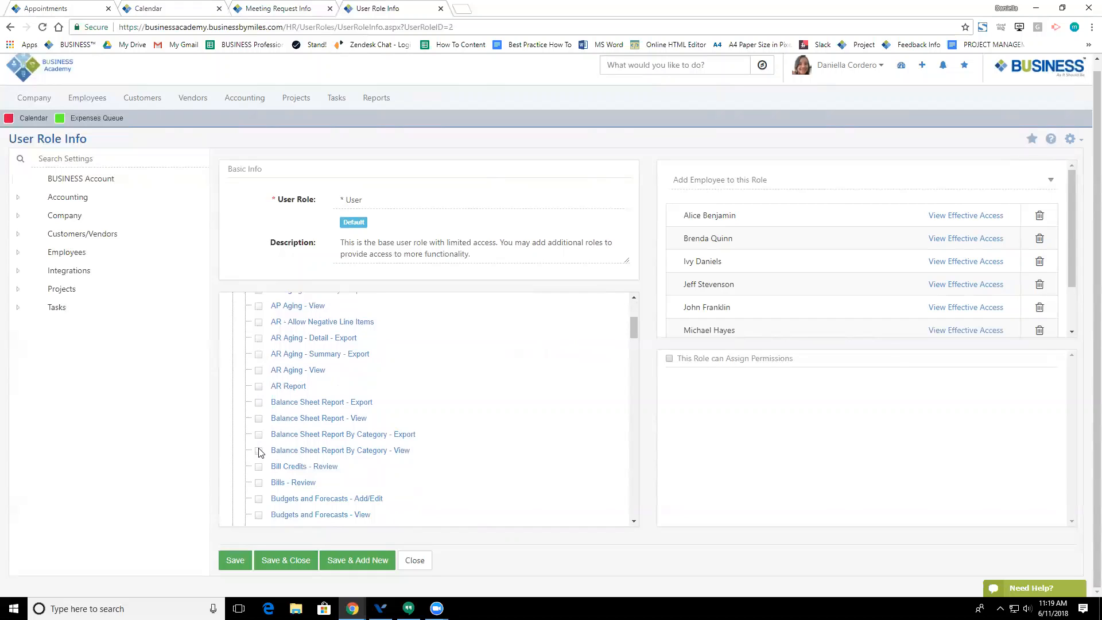
scroll(260, 451, down, 6)
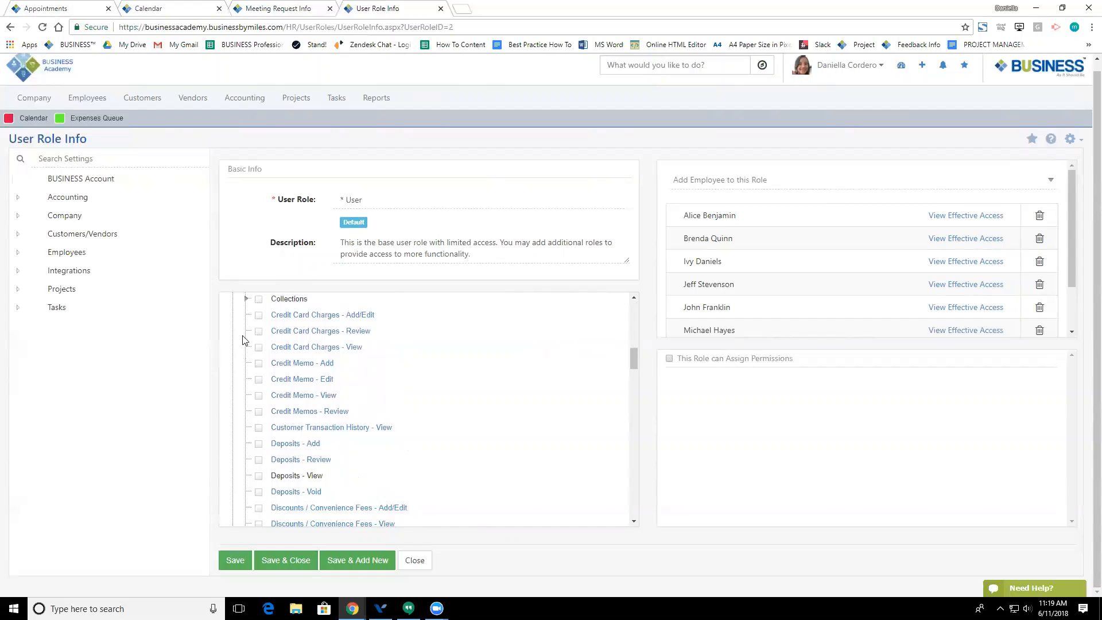
scroll(253, 347, down, 4)
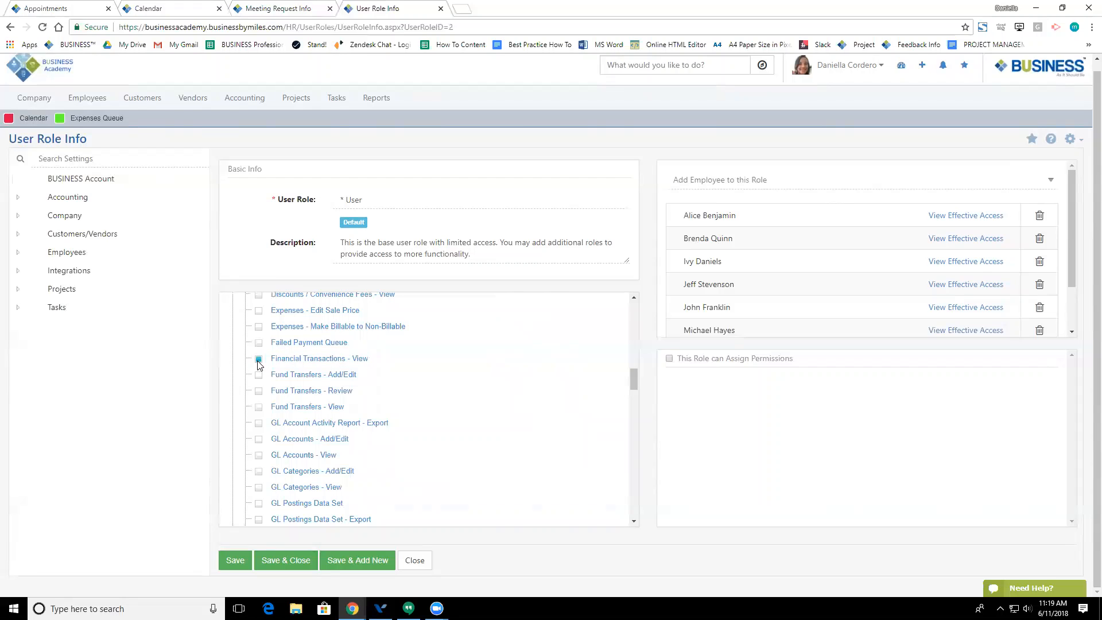
Step: Grant Fund Transfers Add/Edit and Review, then tick the whole Accounting group
click(259, 375)
click(258, 391)
scroll(255, 398, up, 20)
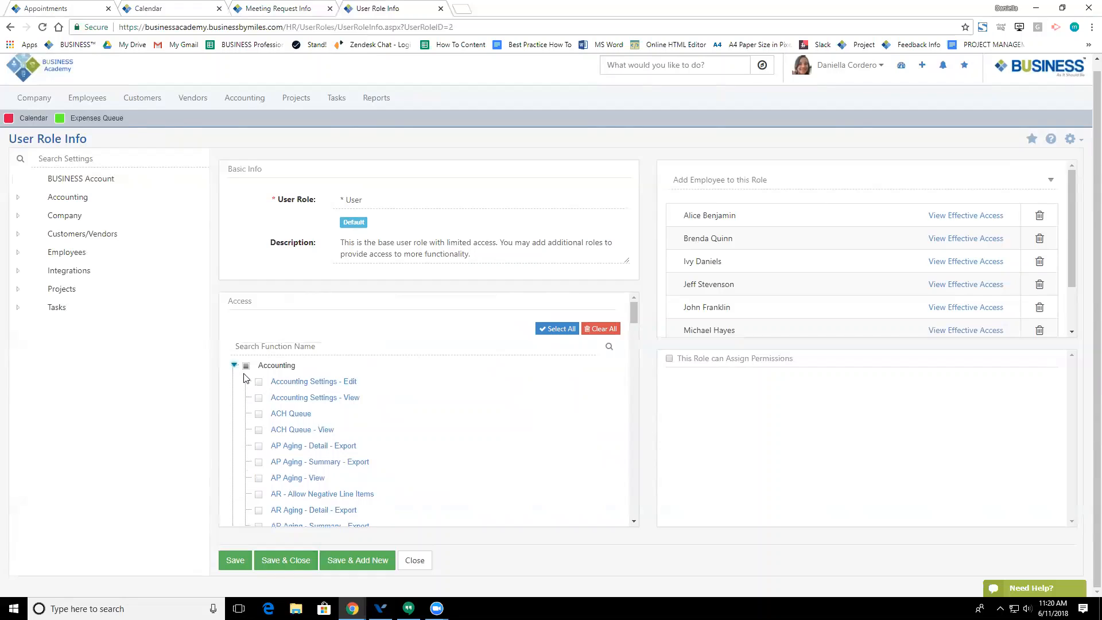
click(247, 368)
scroll(248, 379, down, 5)
scroll(249, 384, up, 5)
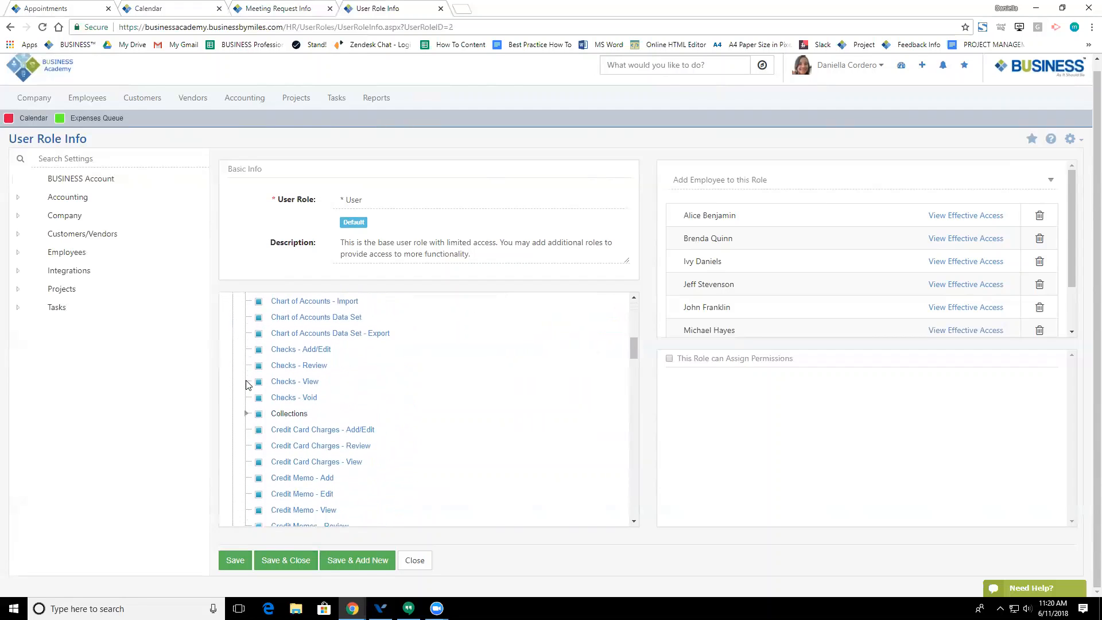
scroll(248, 385, up, 1)
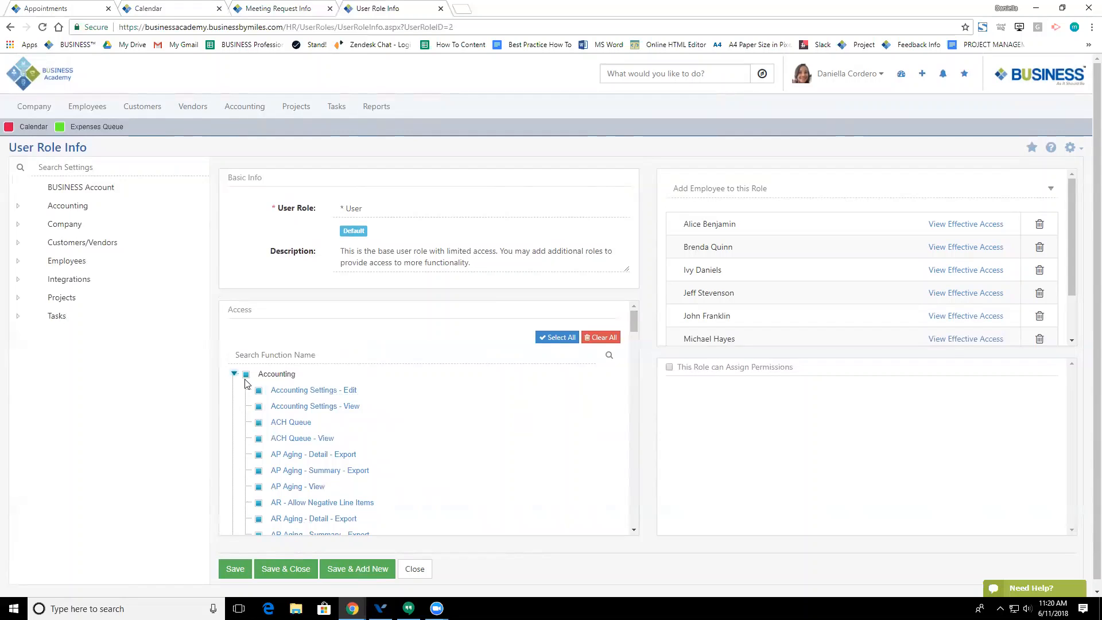
scroll(804, 287, down, 2)
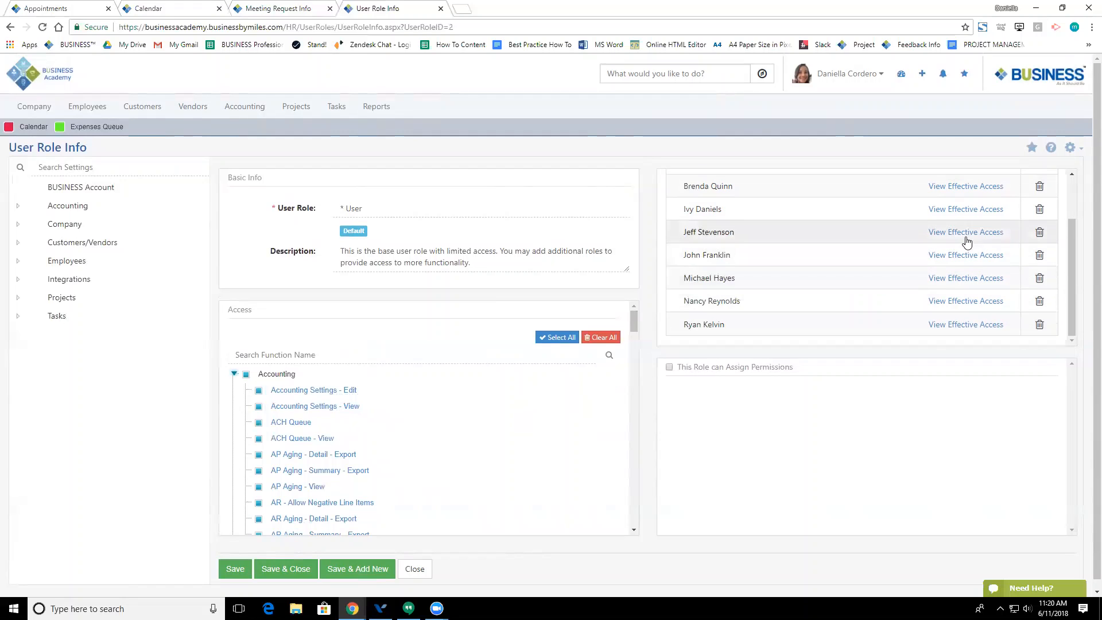
click(965, 236)
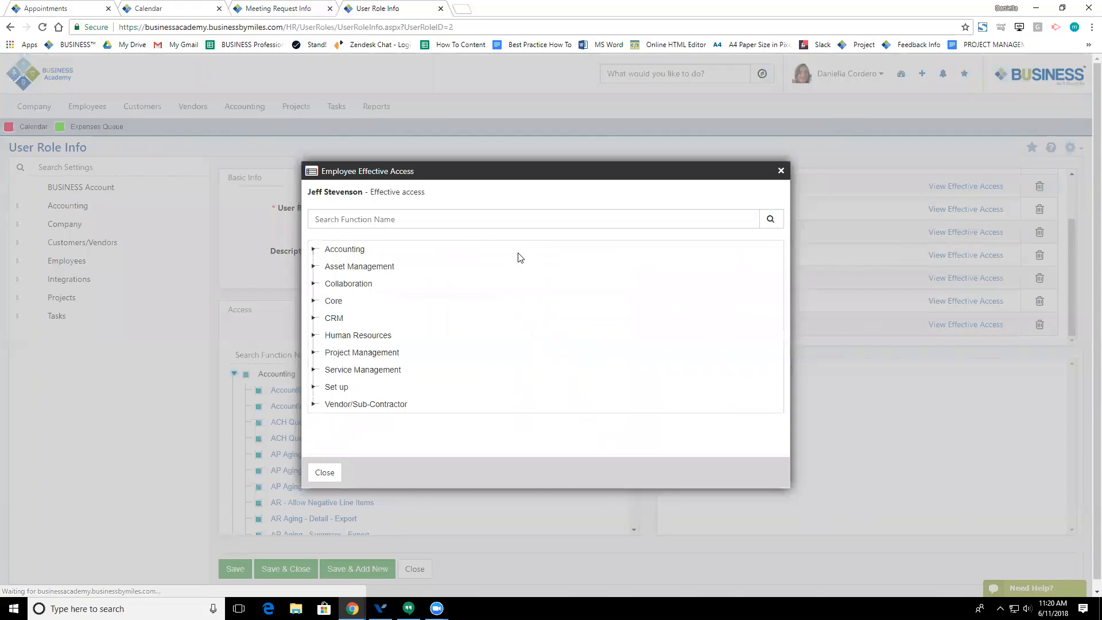
click(314, 250)
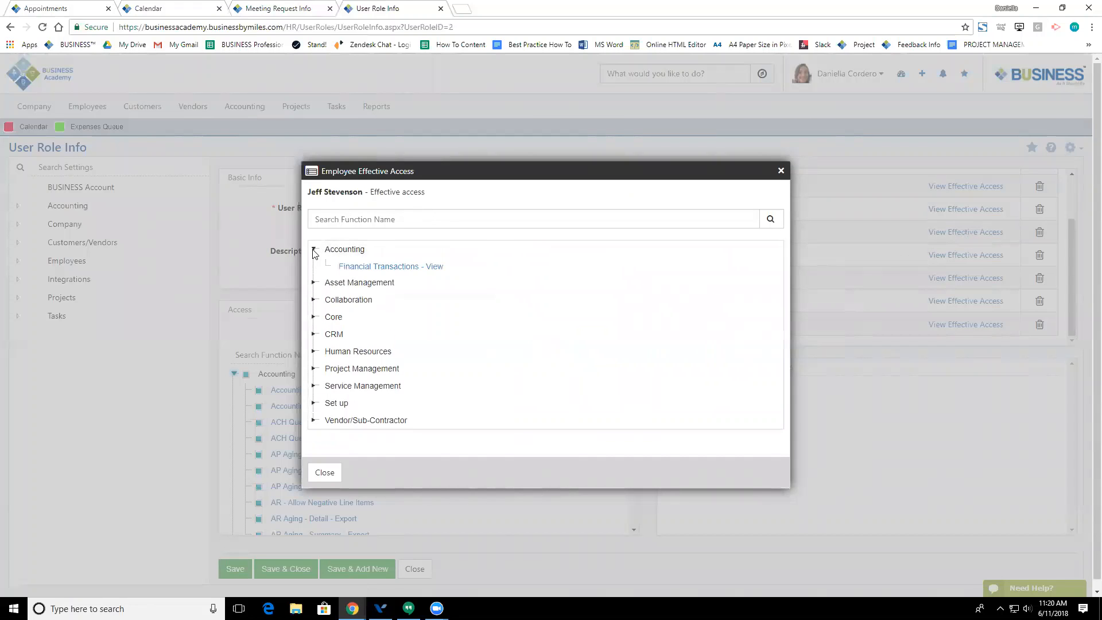
click(314, 336)
scroll(414, 379, down, 2)
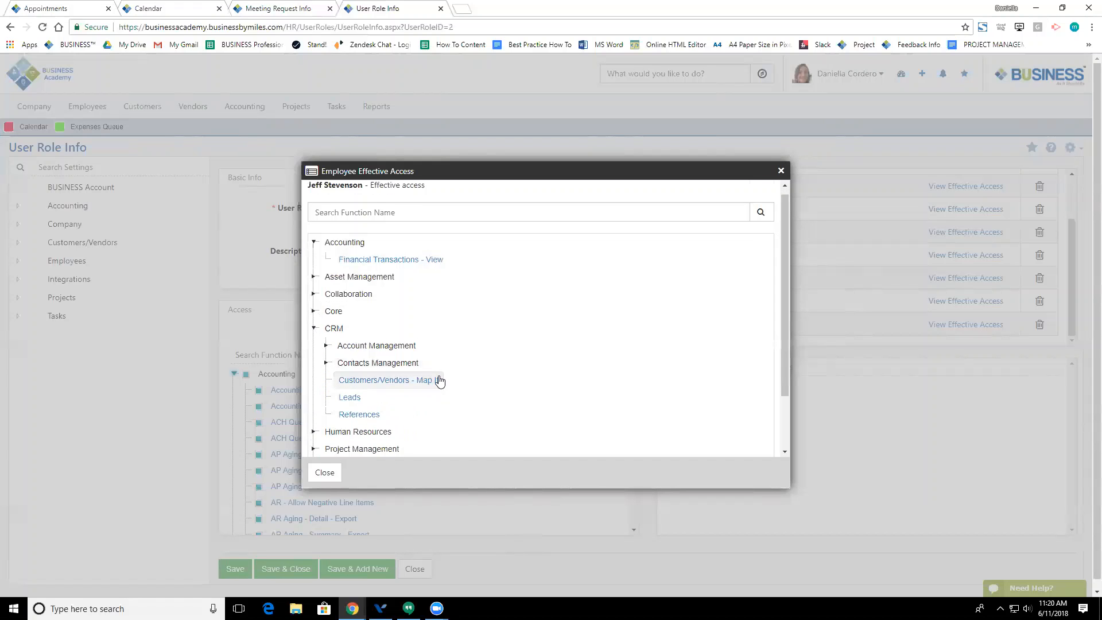
click(780, 170)
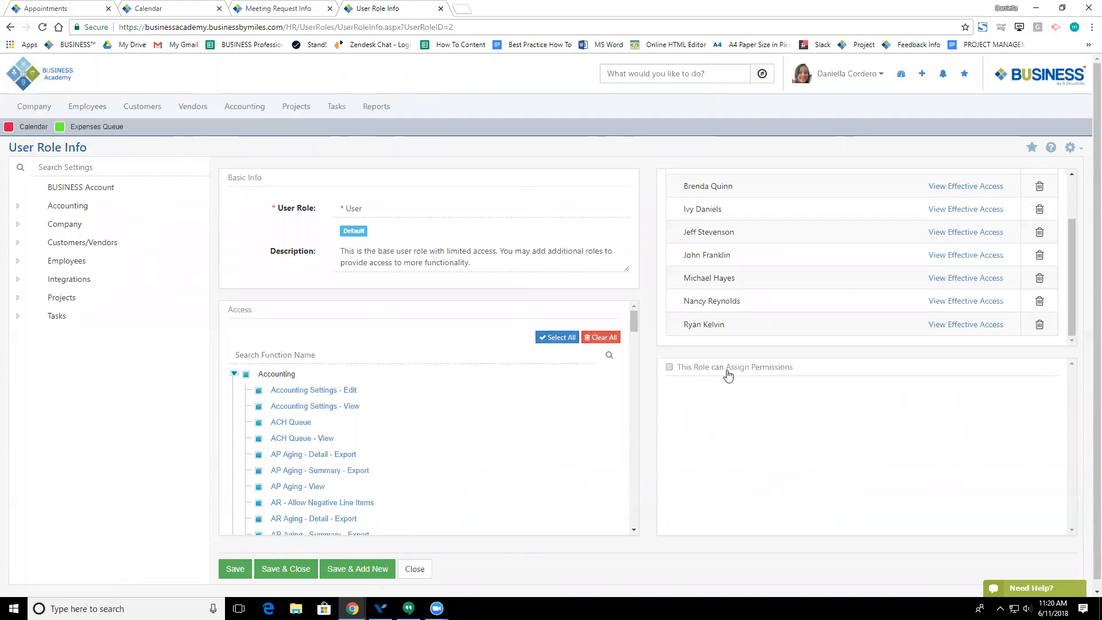
Step: Let the User role assign permissions, adding then removing Recruiting as an assignable role
click(669, 368)
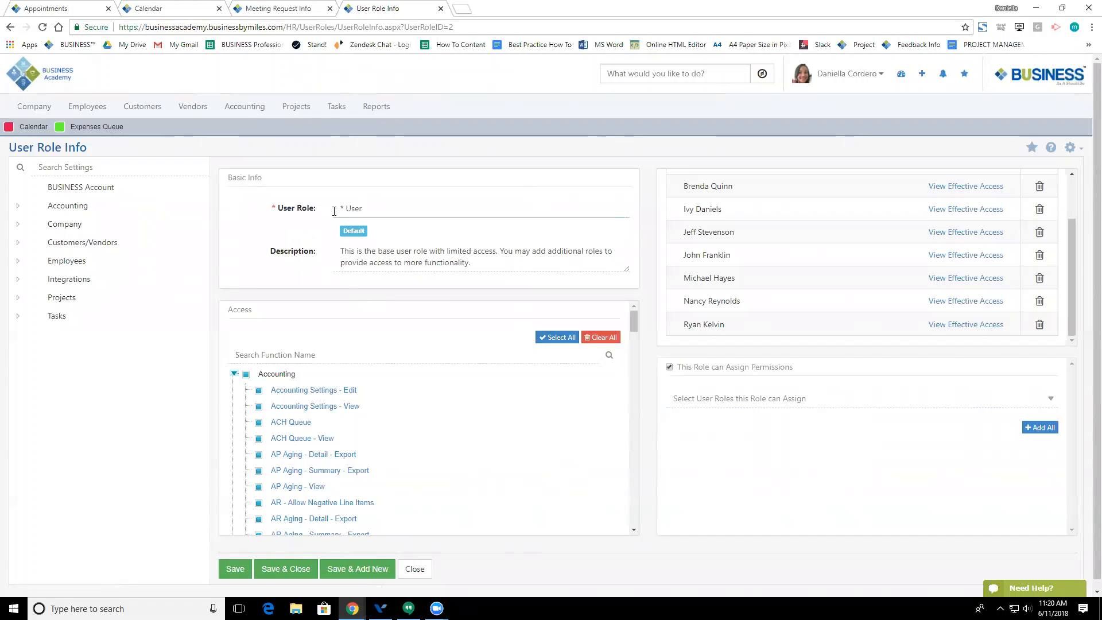
click(718, 398)
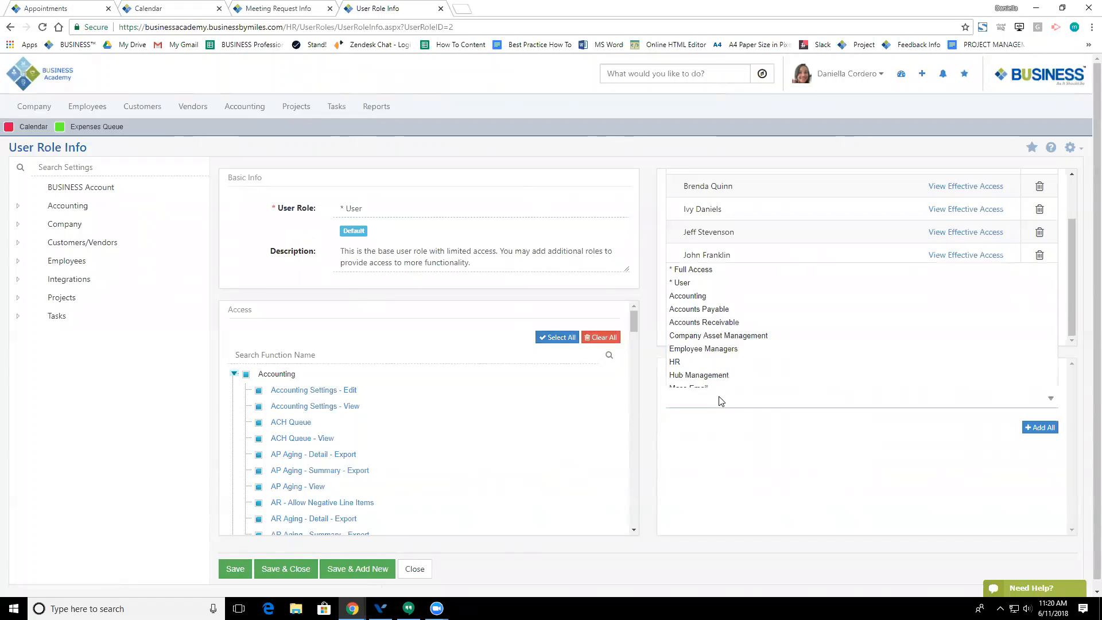
click(706, 343)
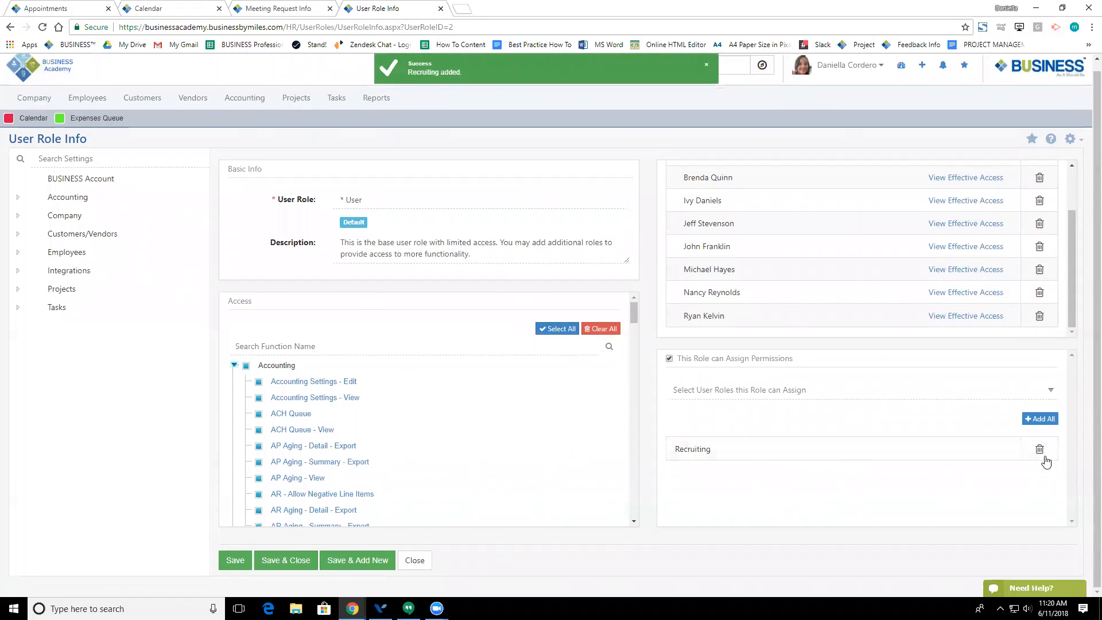
click(1040, 451)
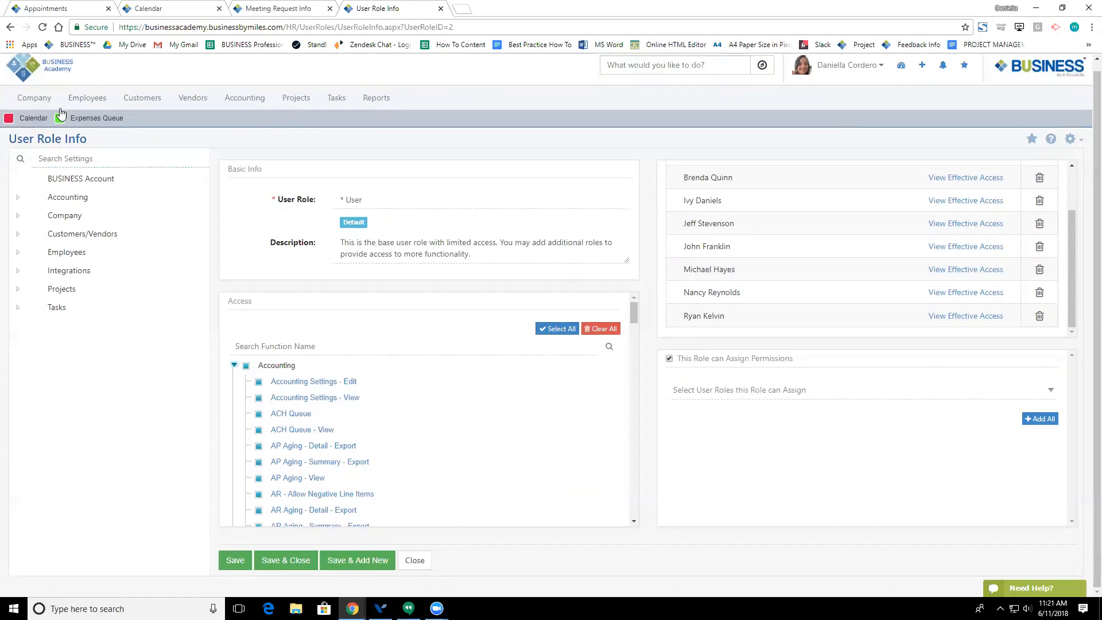
Step: Go to the Manage User Access page and expand the Accounting functions
click(9, 27)
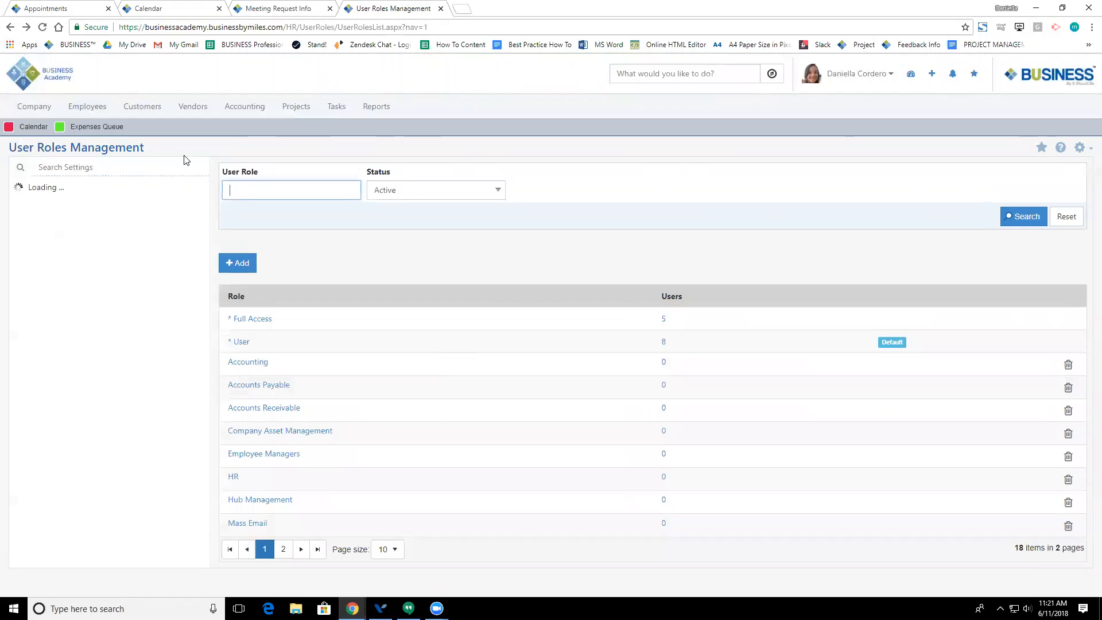
click(87, 106)
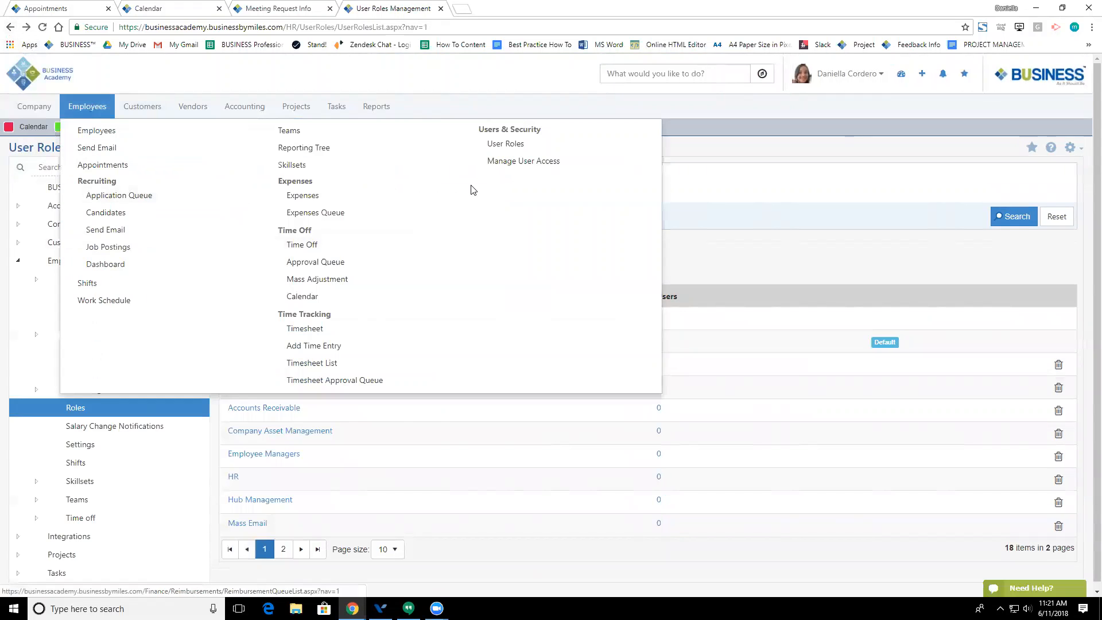
click(491, 166)
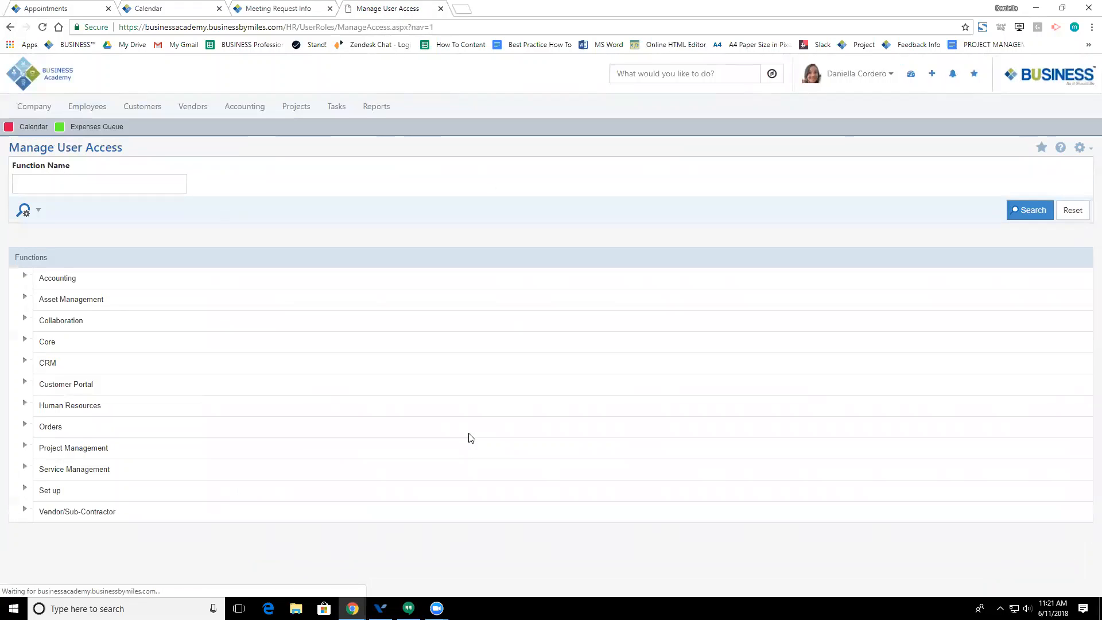
click(24, 277)
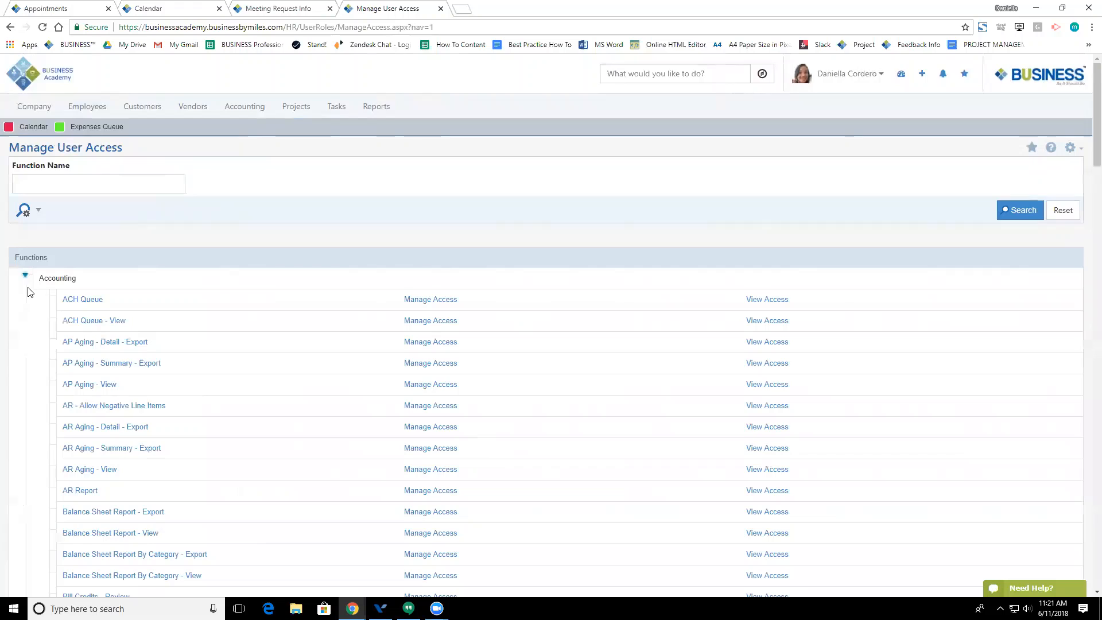
scroll(28, 292, down, 2)
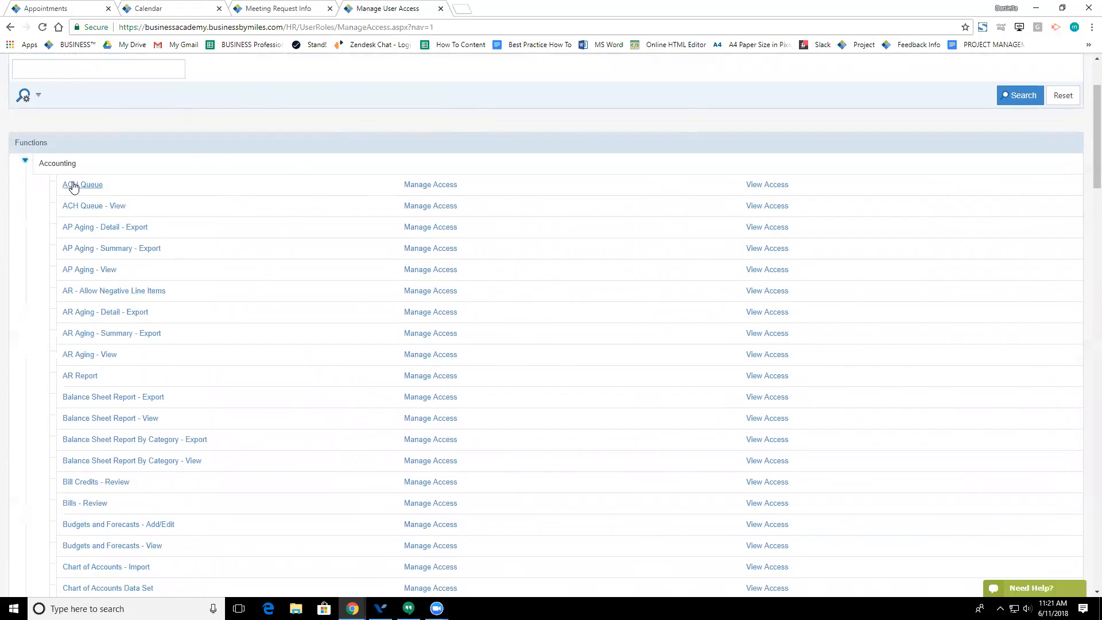
Step: Review the ACH Queue role and employee lists, then close them without adding anyone
click(414, 185)
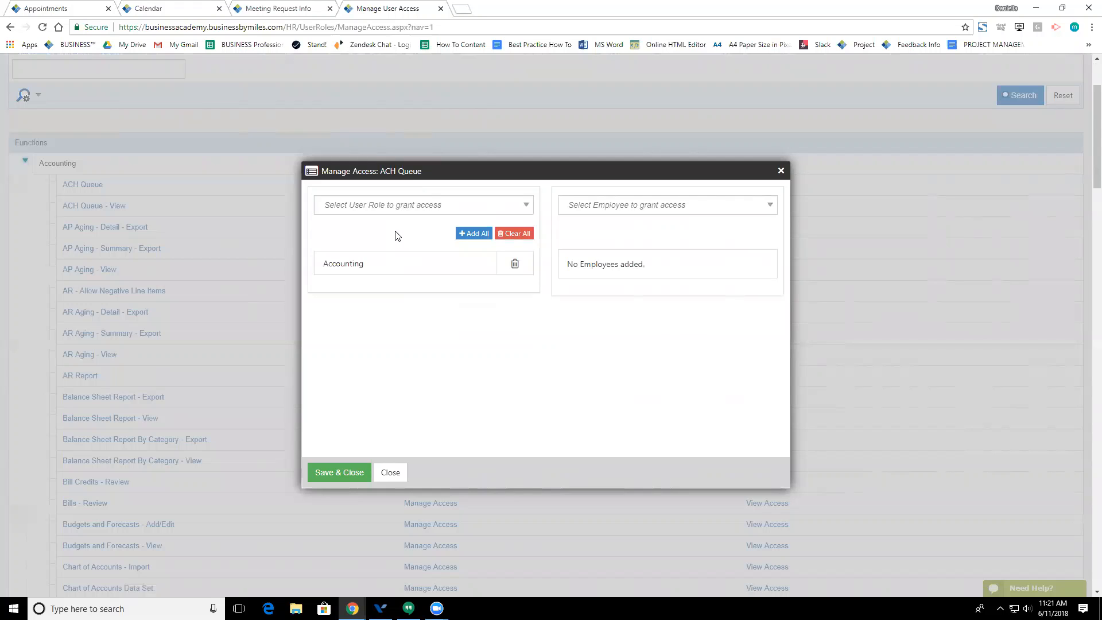
click(402, 212)
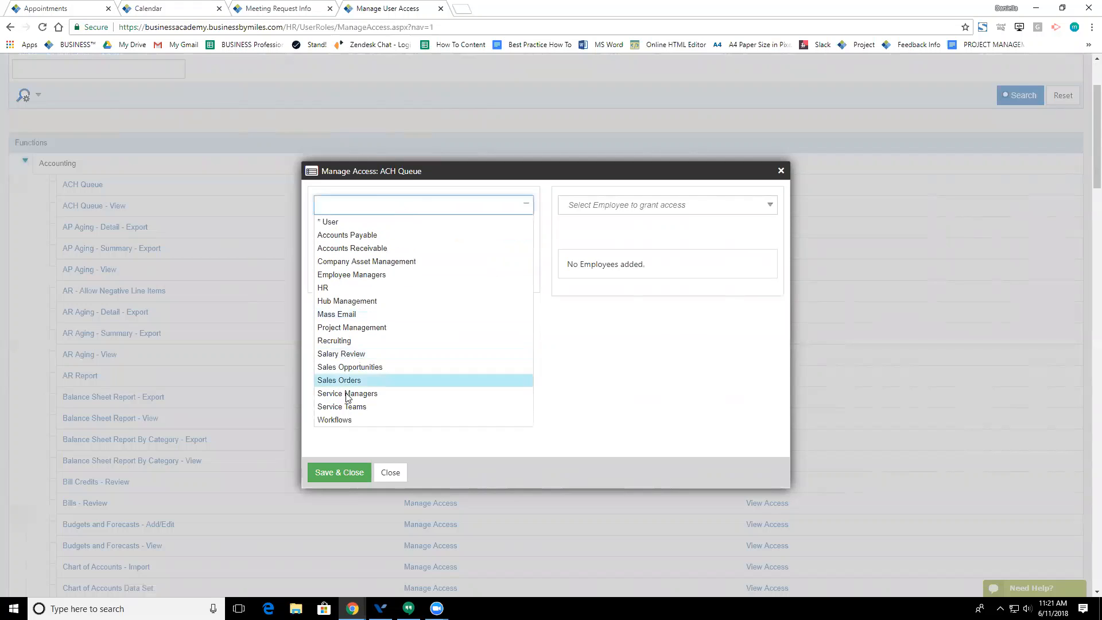
click(560, 364)
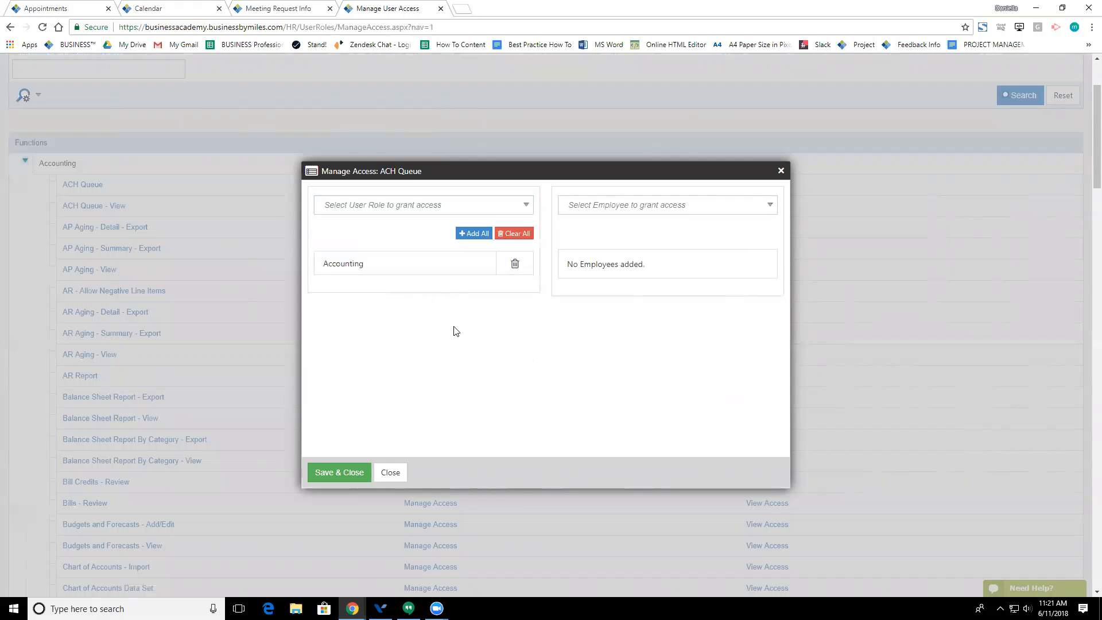
click(666, 208)
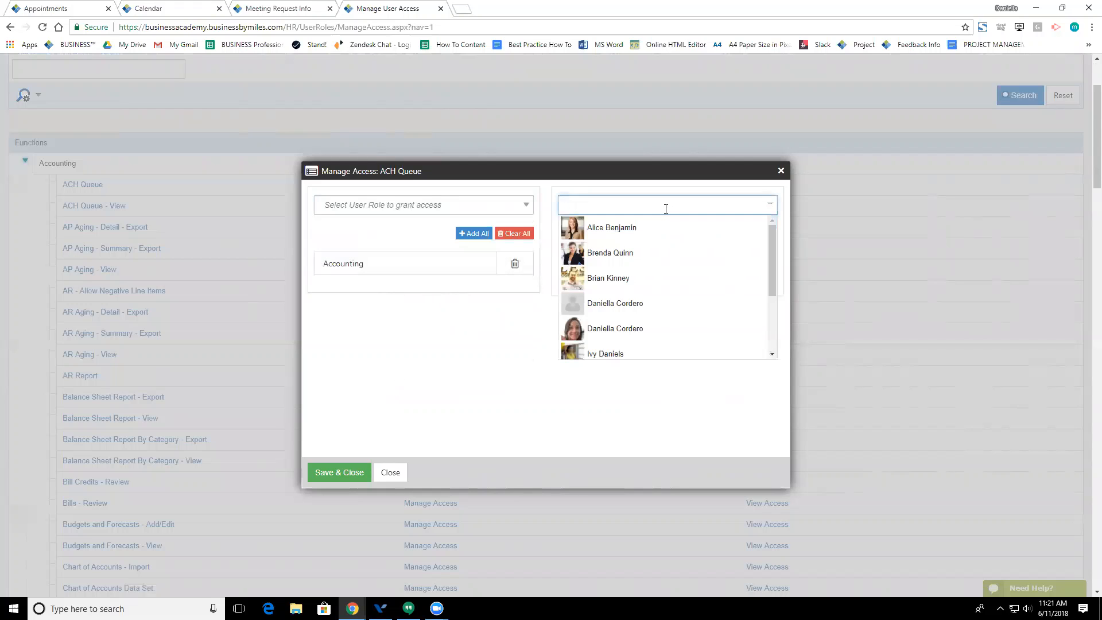
click(513, 380)
click(389, 474)
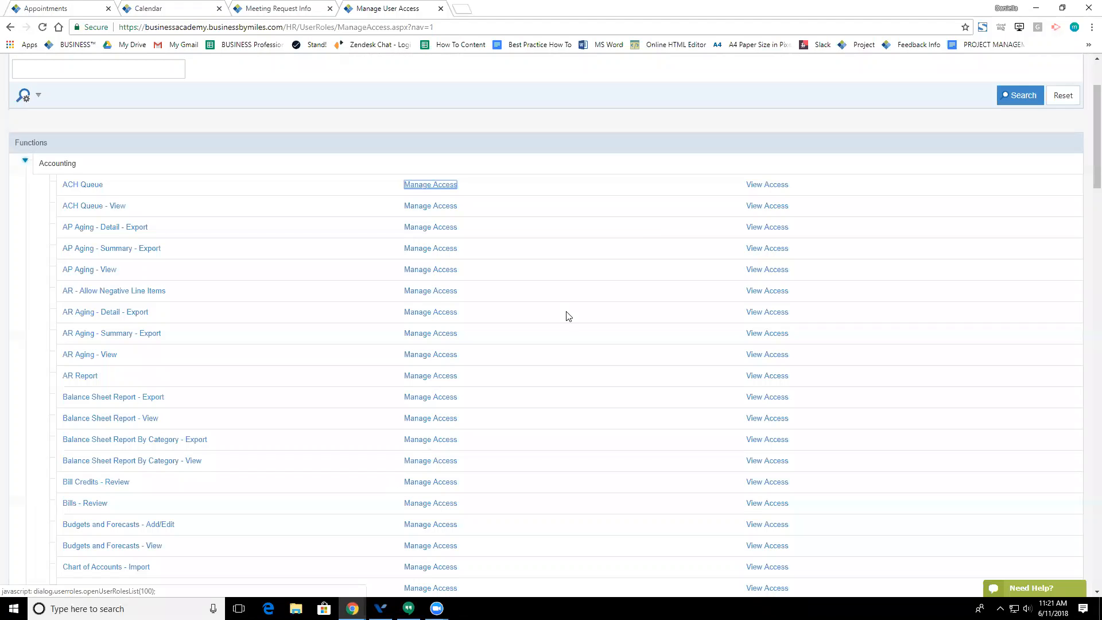
click(769, 184)
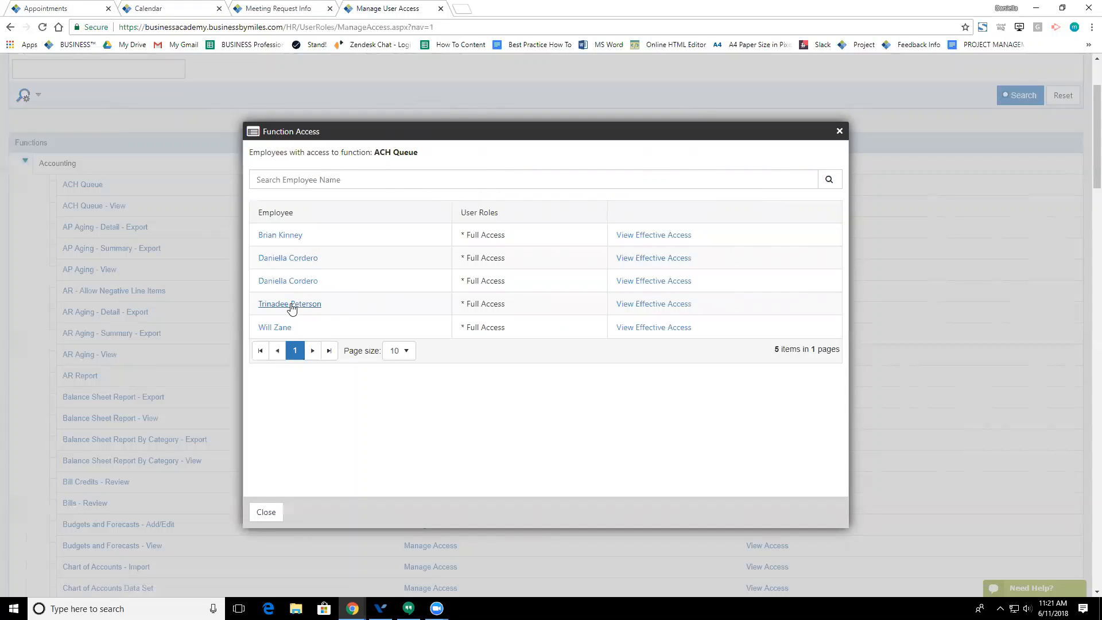
click(267, 512)
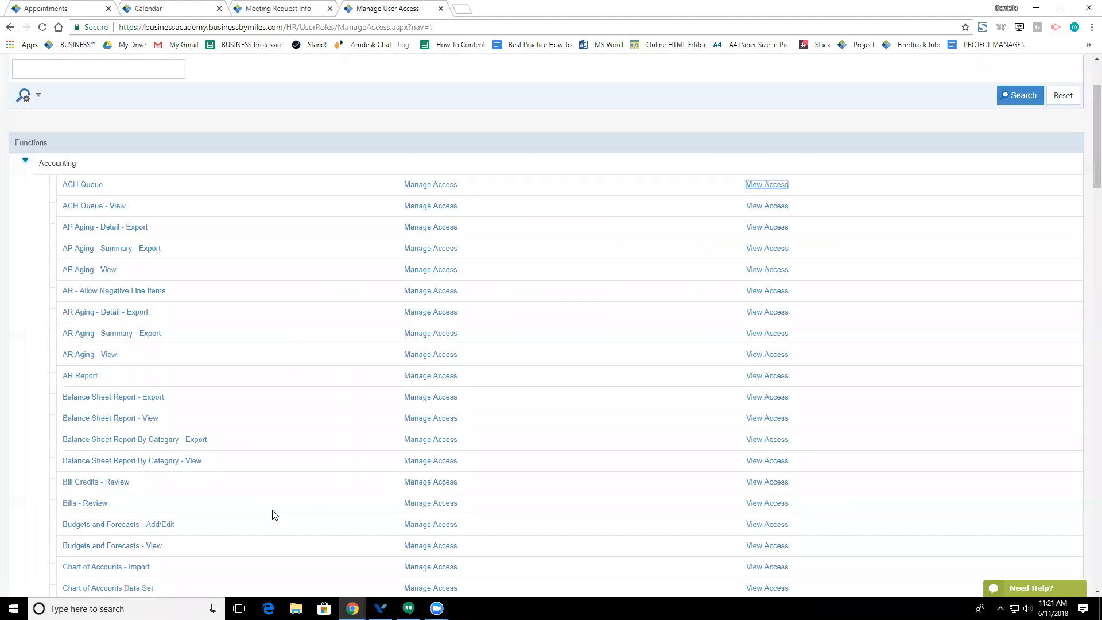
scroll(425, 246, up, 2)
click(94, 299)
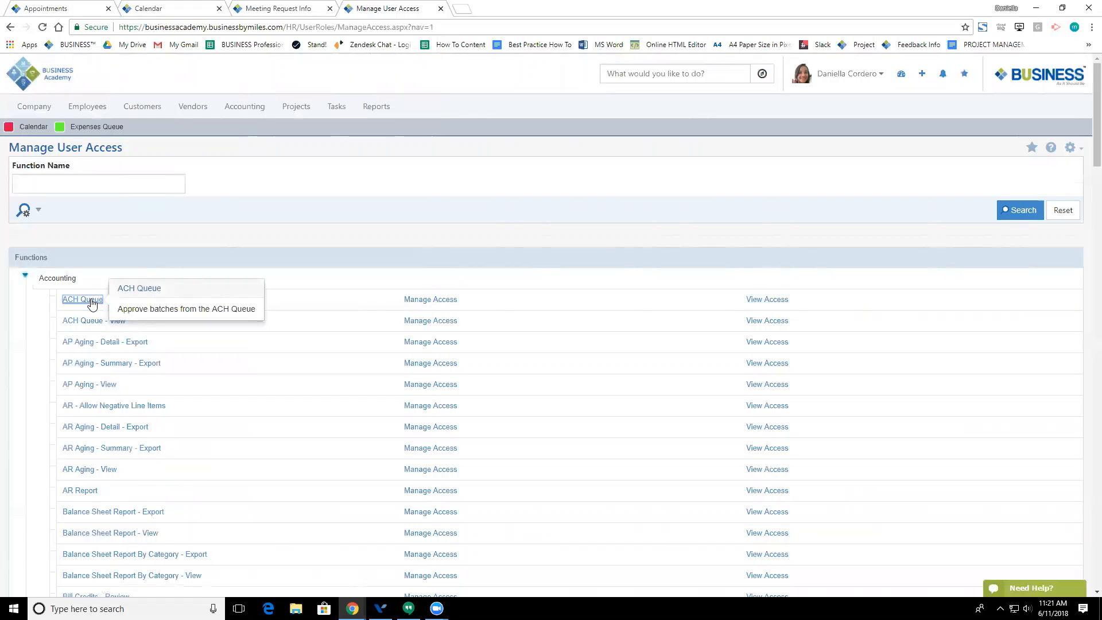
click(199, 238)
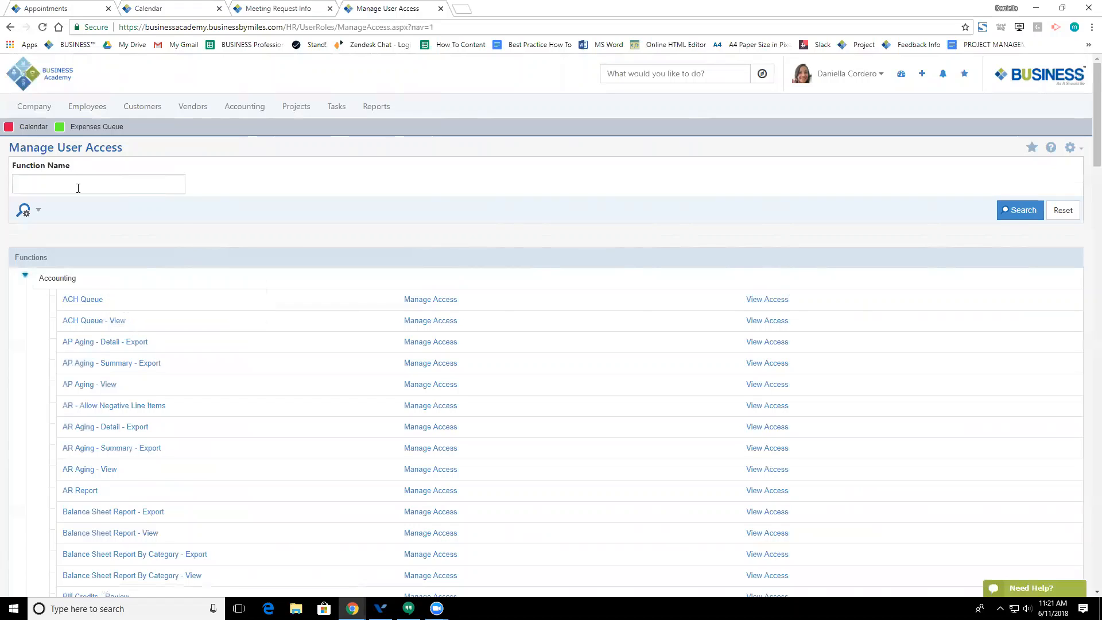
click(78, 187)
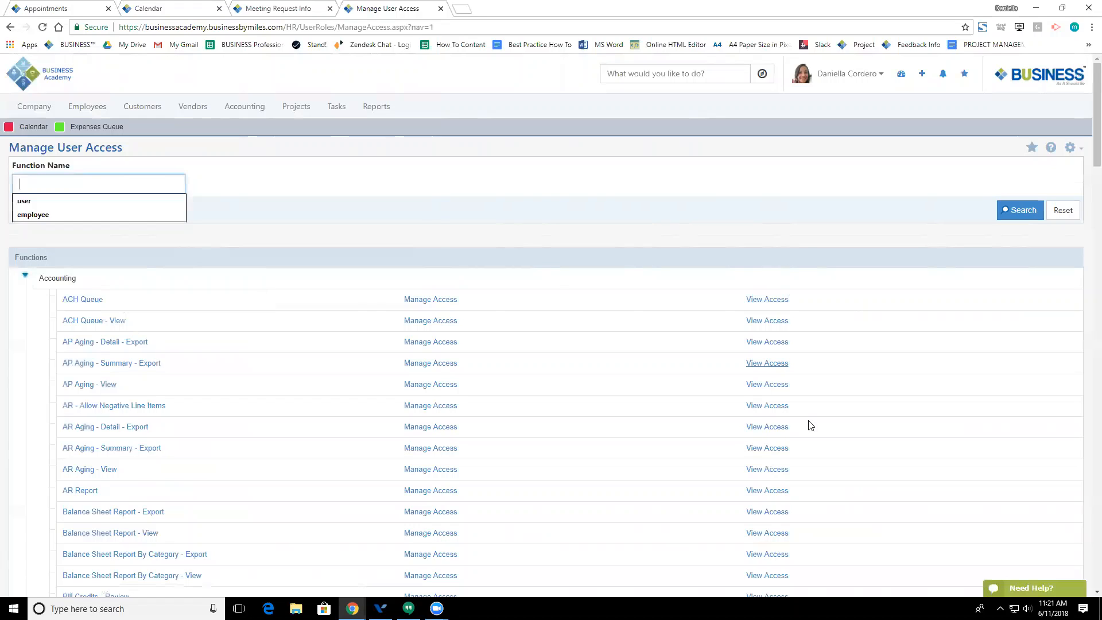
click(697, 195)
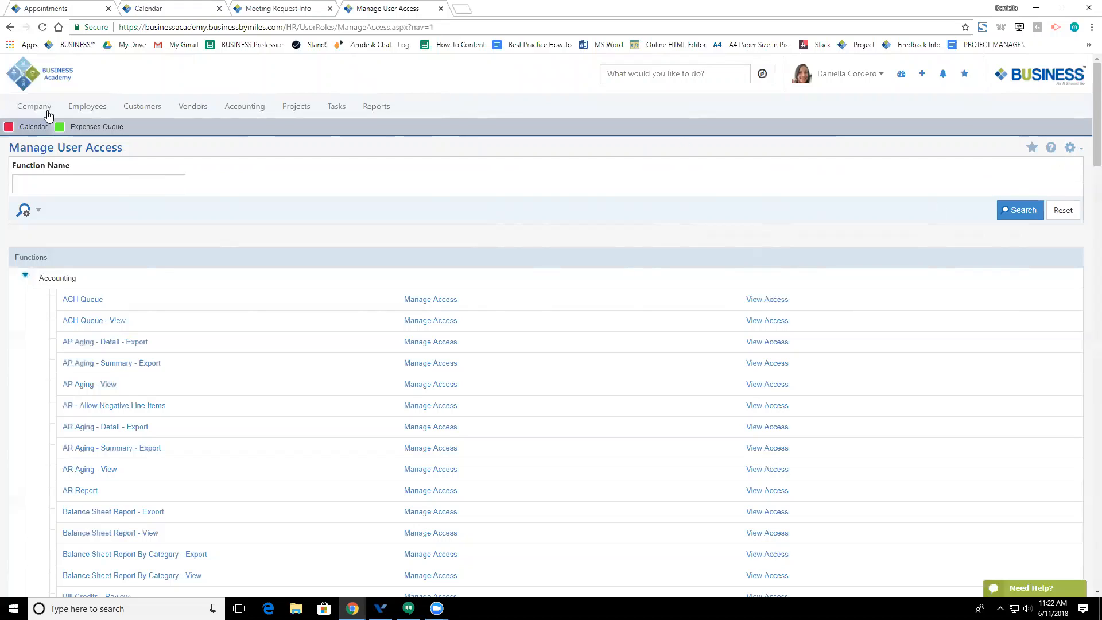
click(97, 109)
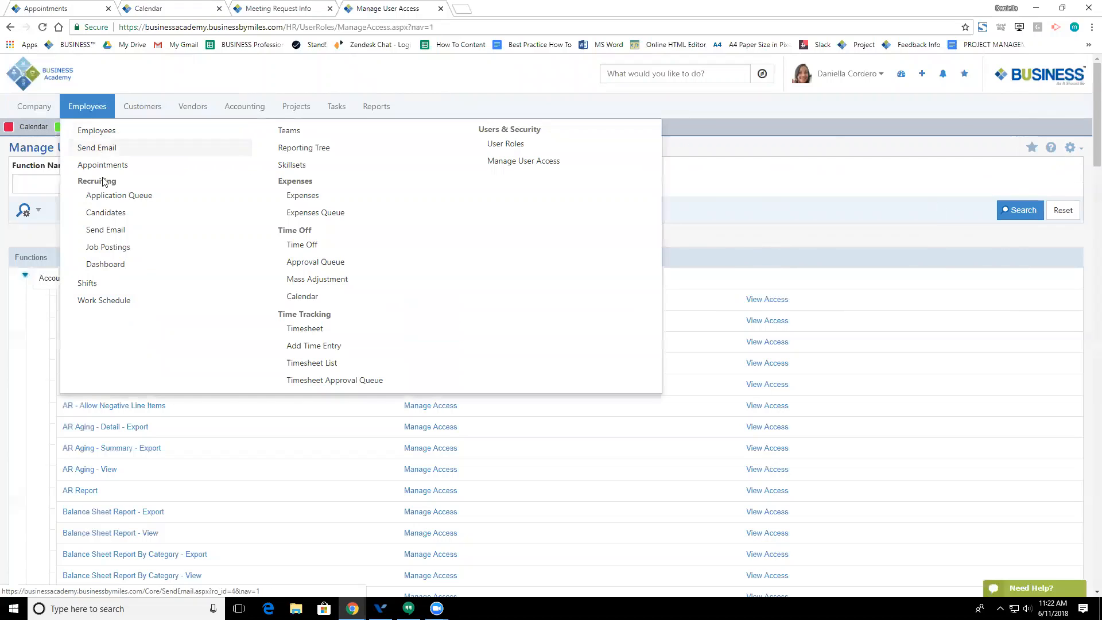
Step: Open the Employees list and its permission Settings from the gear menu
click(98, 131)
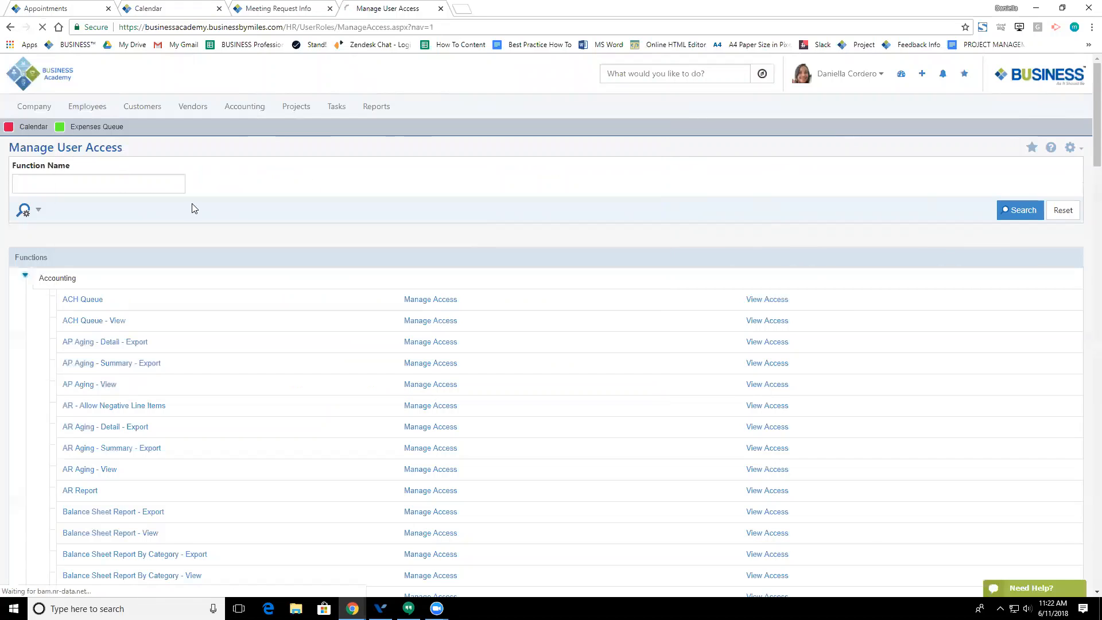
click(1081, 149)
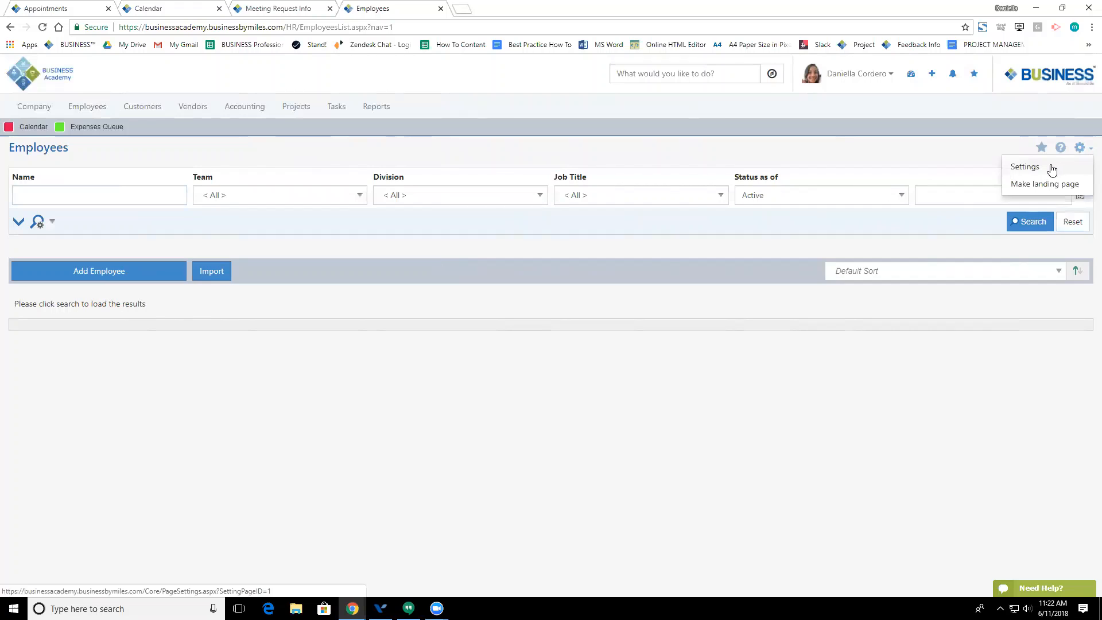
click(1053, 167)
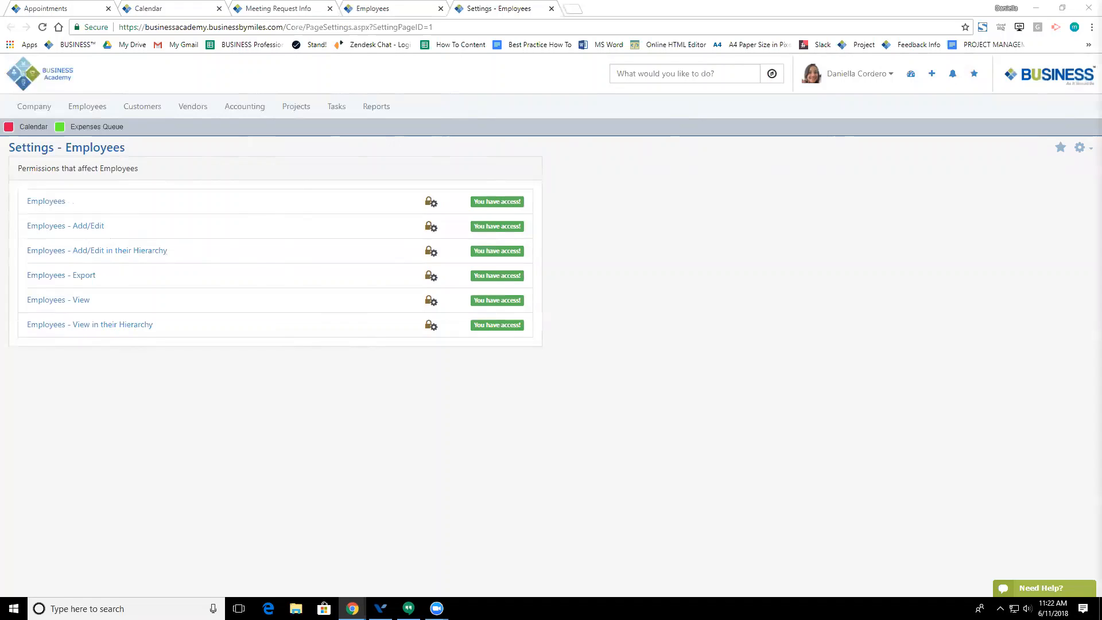
Step: Dock the System Notifications release notes here, read them, then return to Settings - Employees
drag(1101, 8, 602, 13)
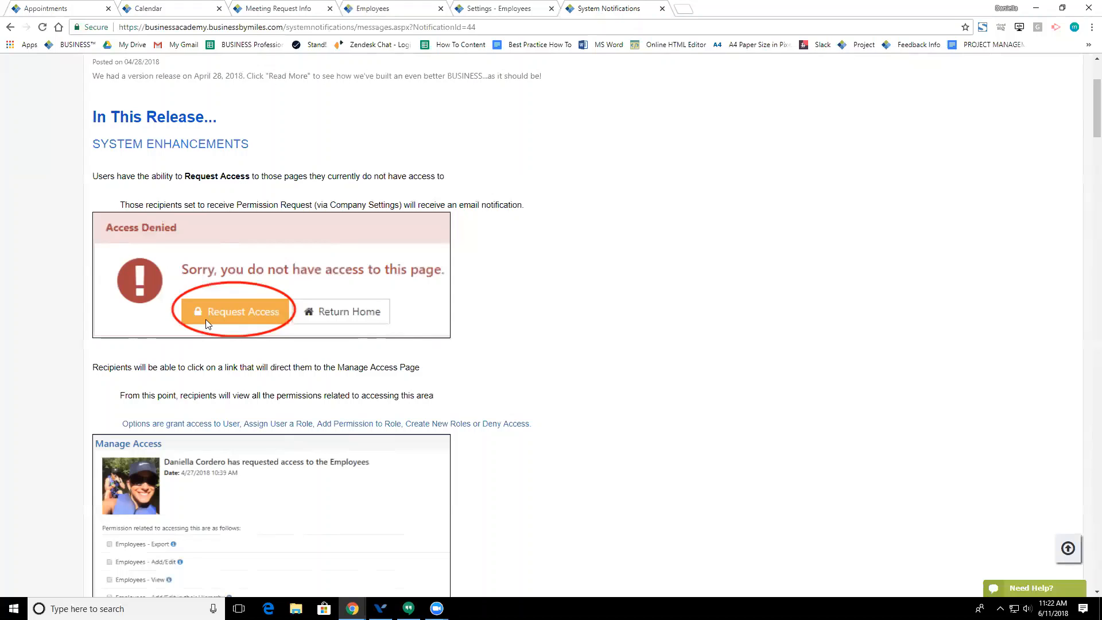
scroll(221, 319, down, 1)
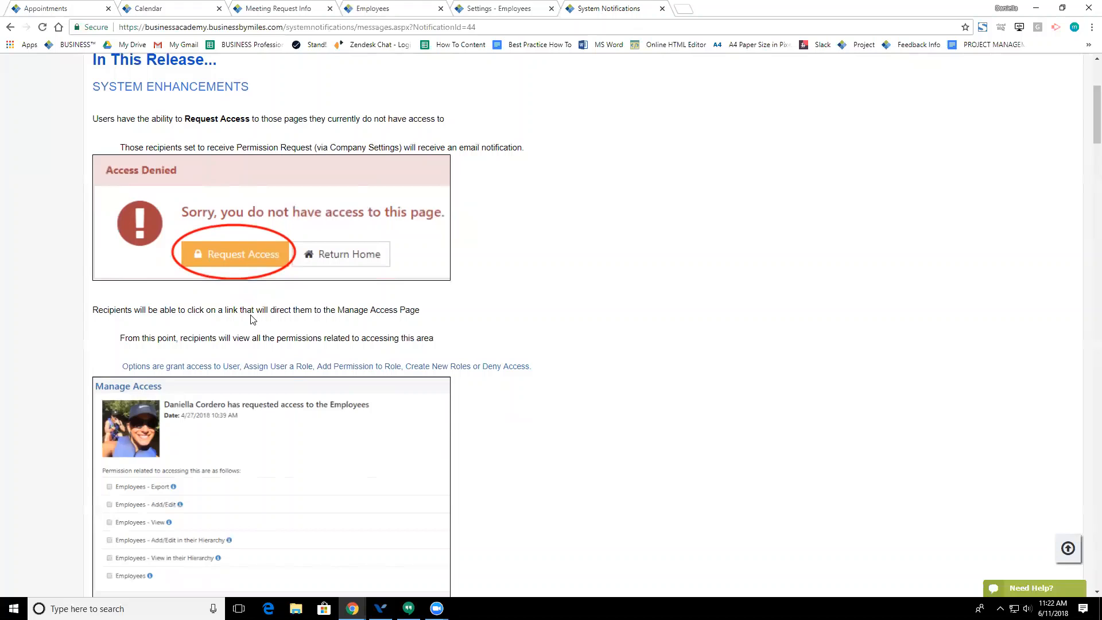
scroll(253, 320, down, 2)
scroll(251, 319, down, 1)
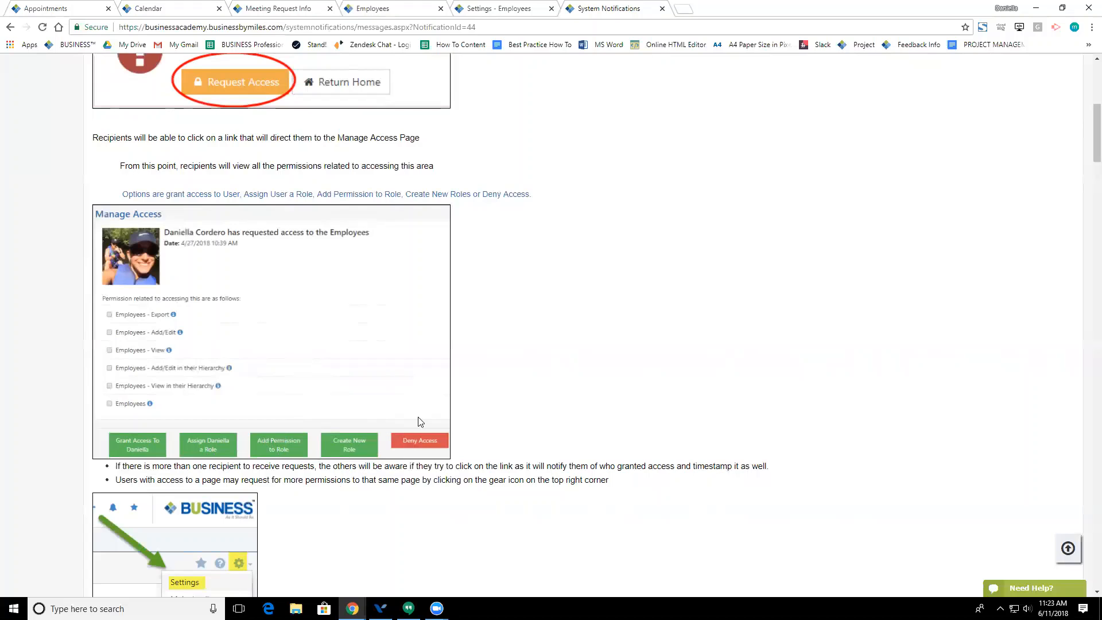
click(501, 16)
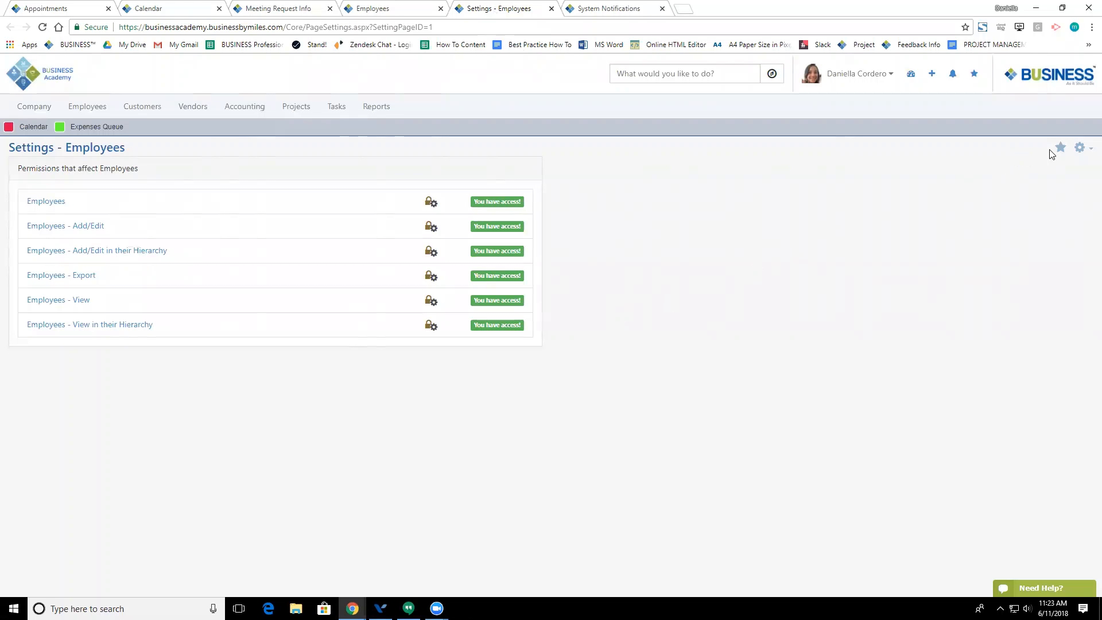
Step: Return to the Dashboard via the Business Academy logo, then open Company > Settings
click(1081, 151)
click(43, 72)
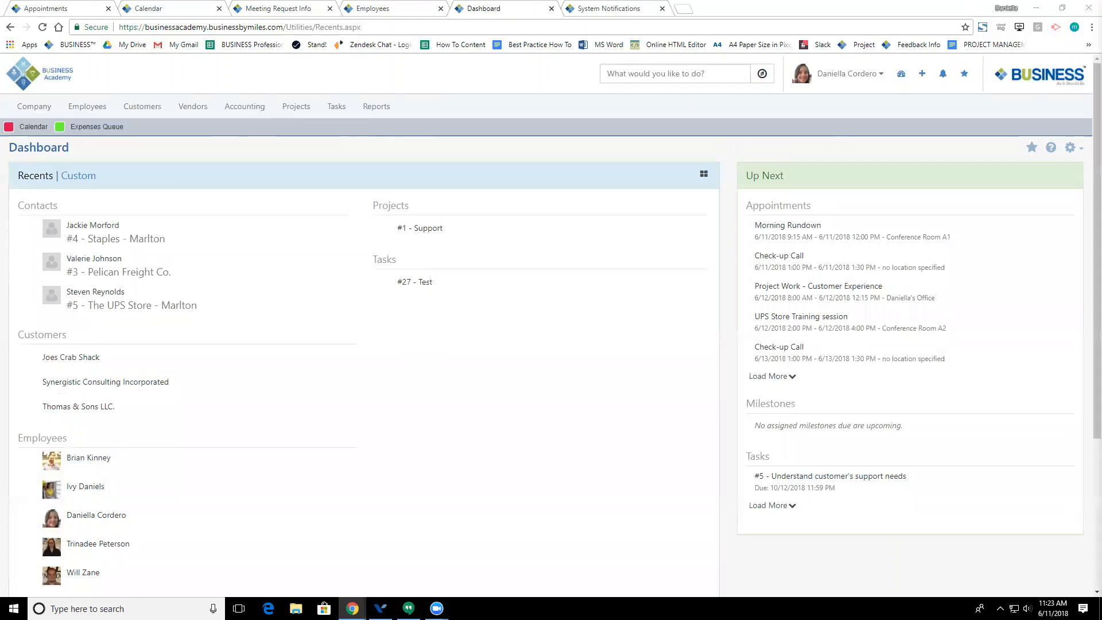
mouse_move(461, 286)
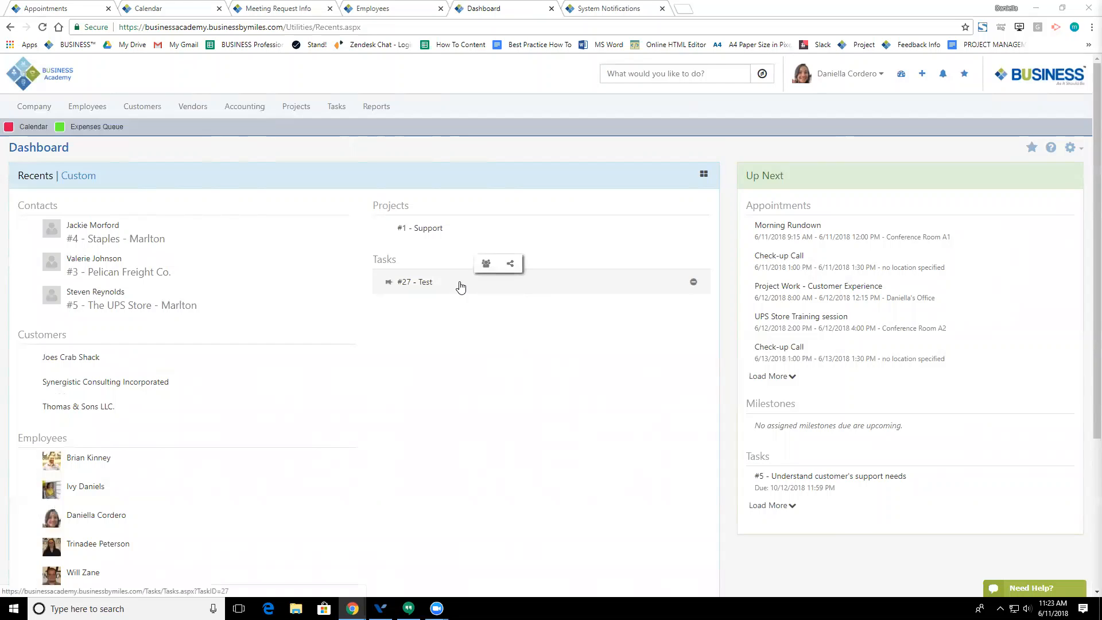
mouse_move(35, 106)
click(241, 131)
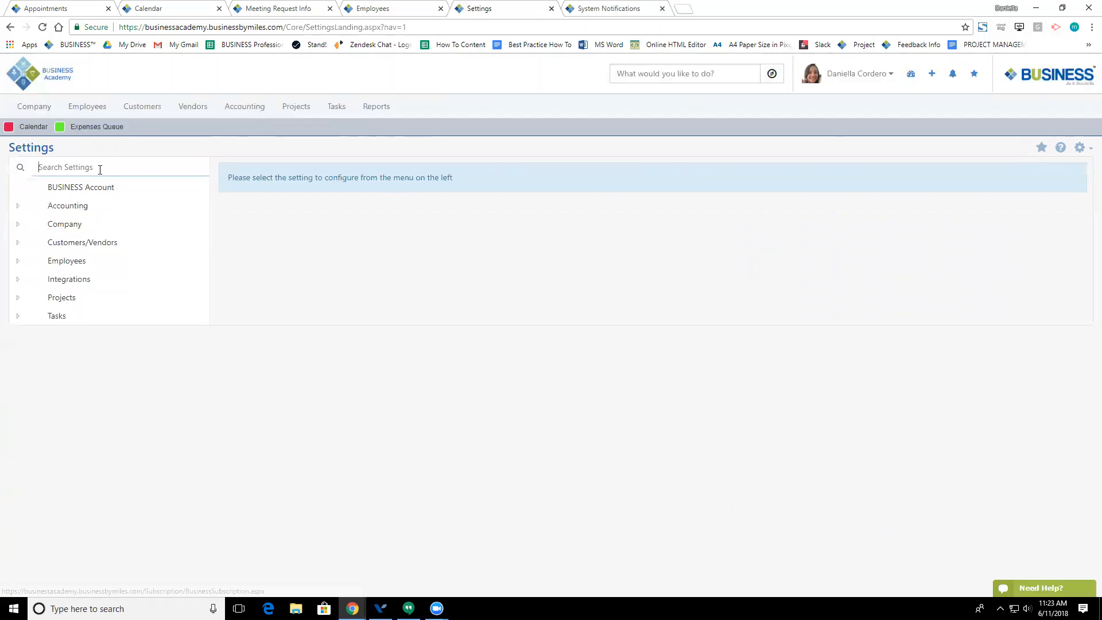
Step: Search settings for 'expe', open the Fuel expense type, and uncheck Available to All Employees
click(100, 170)
text(e)
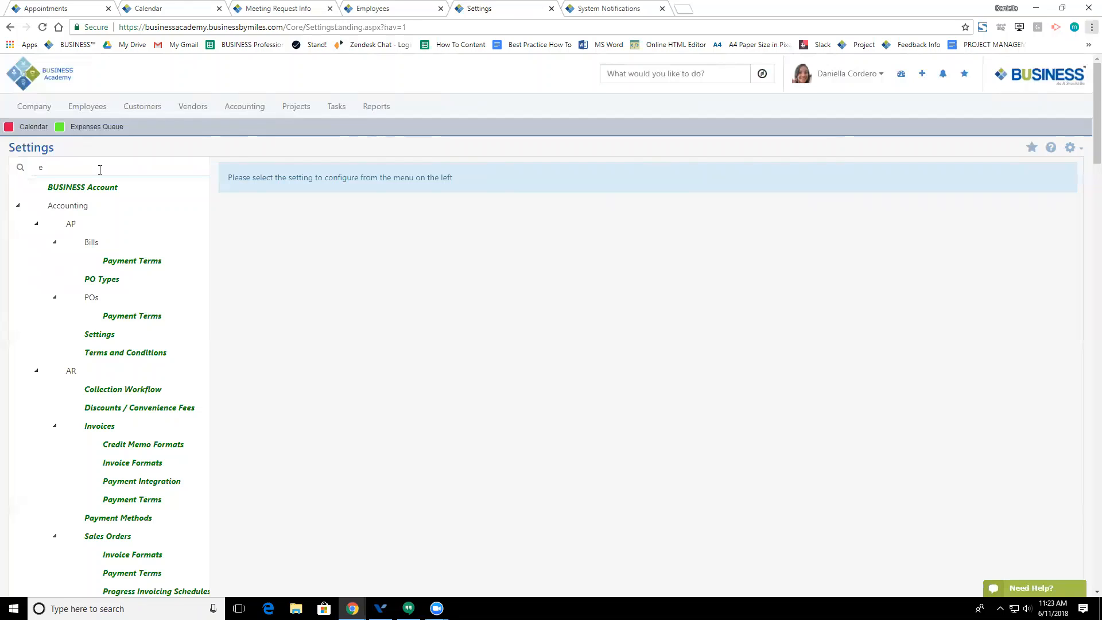
text(xpe)
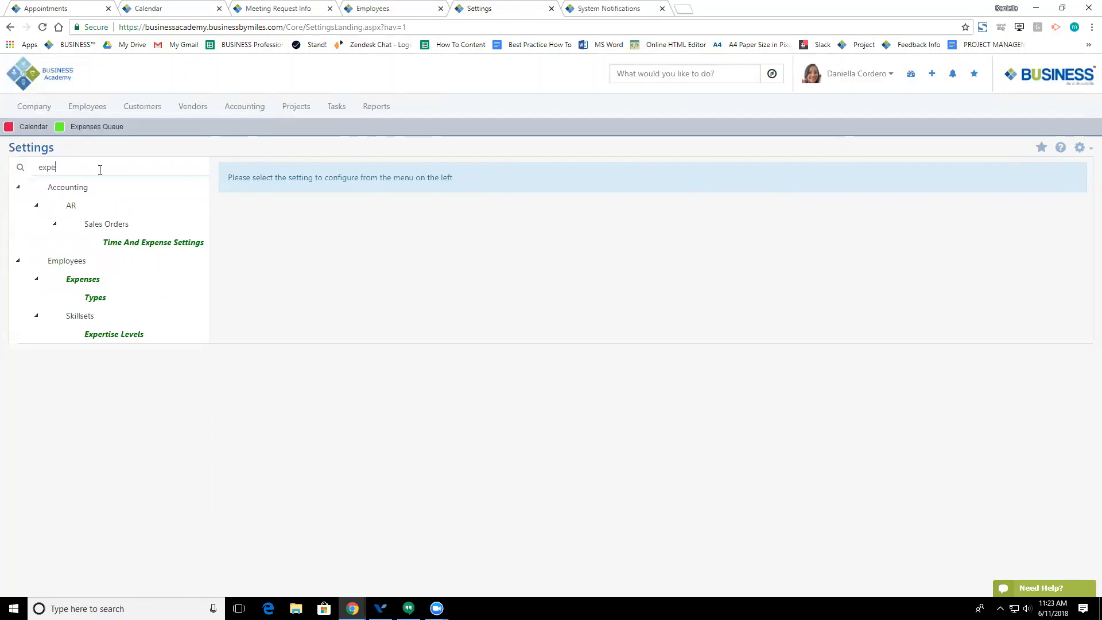
click(87, 297)
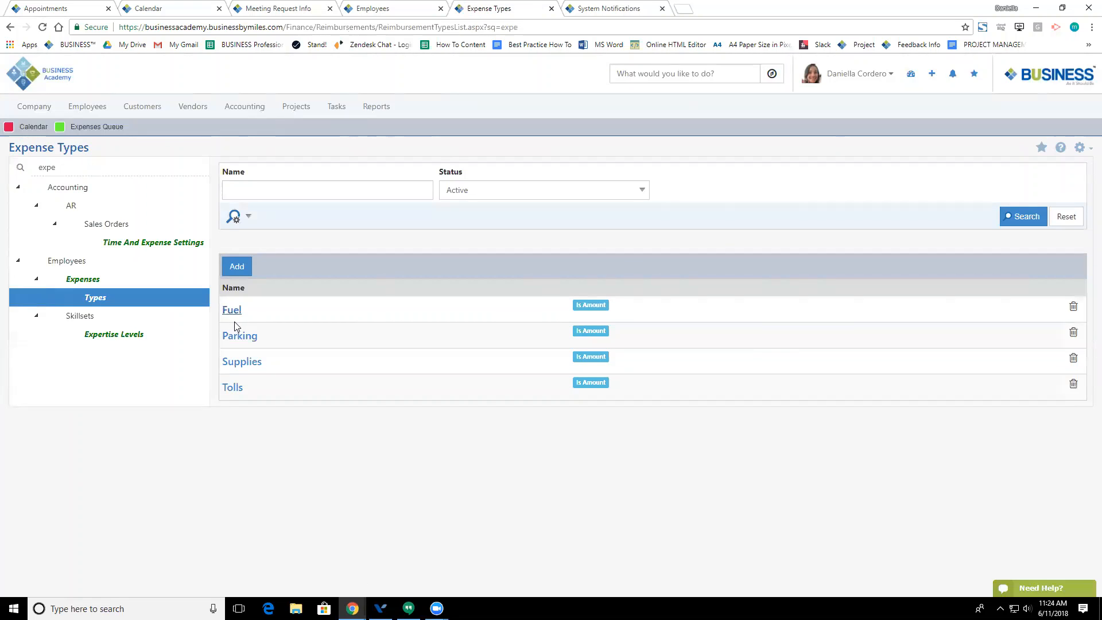
click(235, 314)
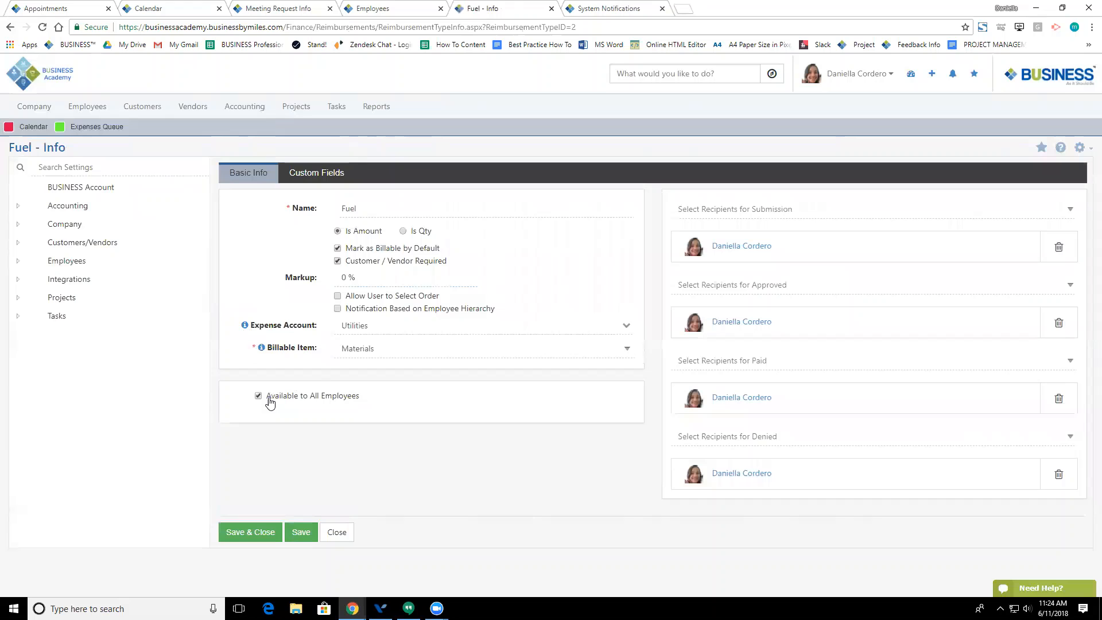
click(259, 396)
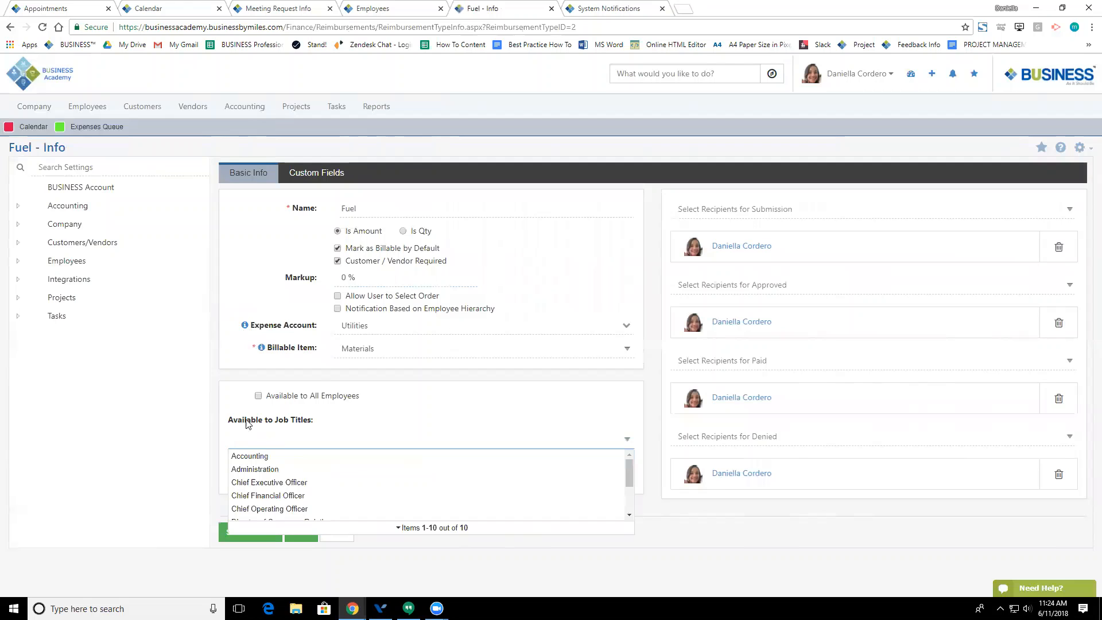
Step: Review Fuel's job title, employee and notification selectors, then save and close it
click(227, 418)
click(257, 473)
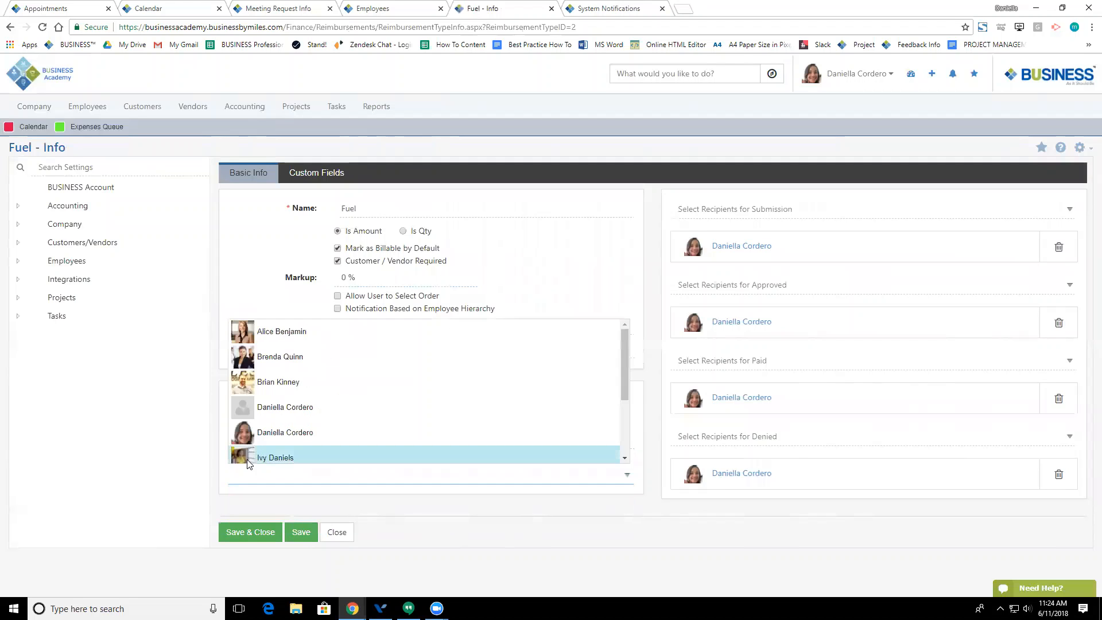
click(218, 463)
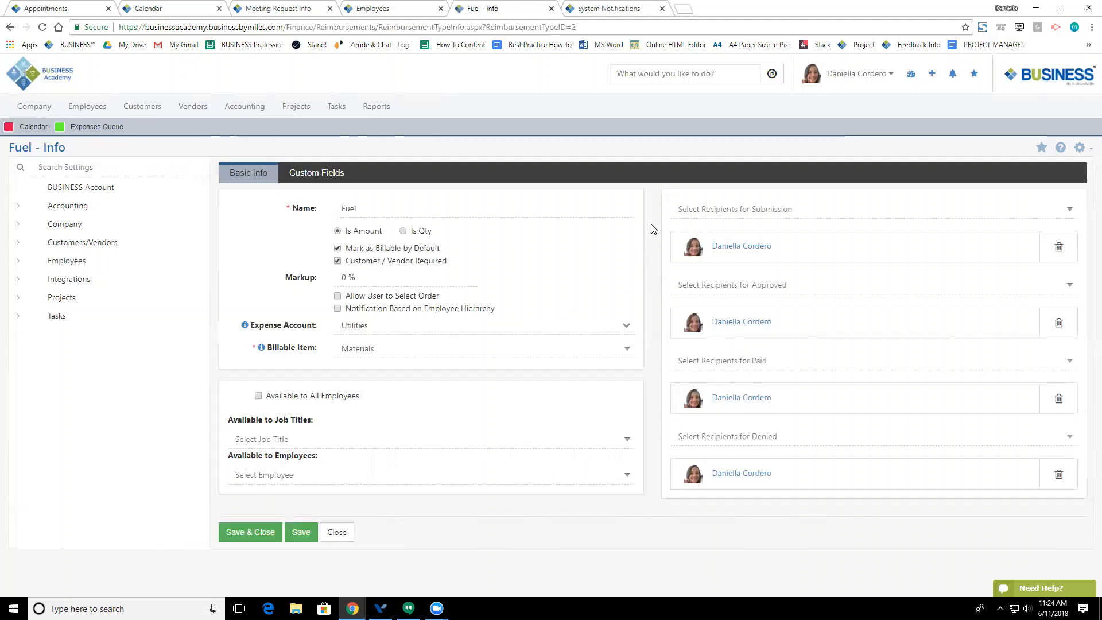
click(676, 215)
click(682, 291)
click(734, 360)
click(695, 435)
click(261, 532)
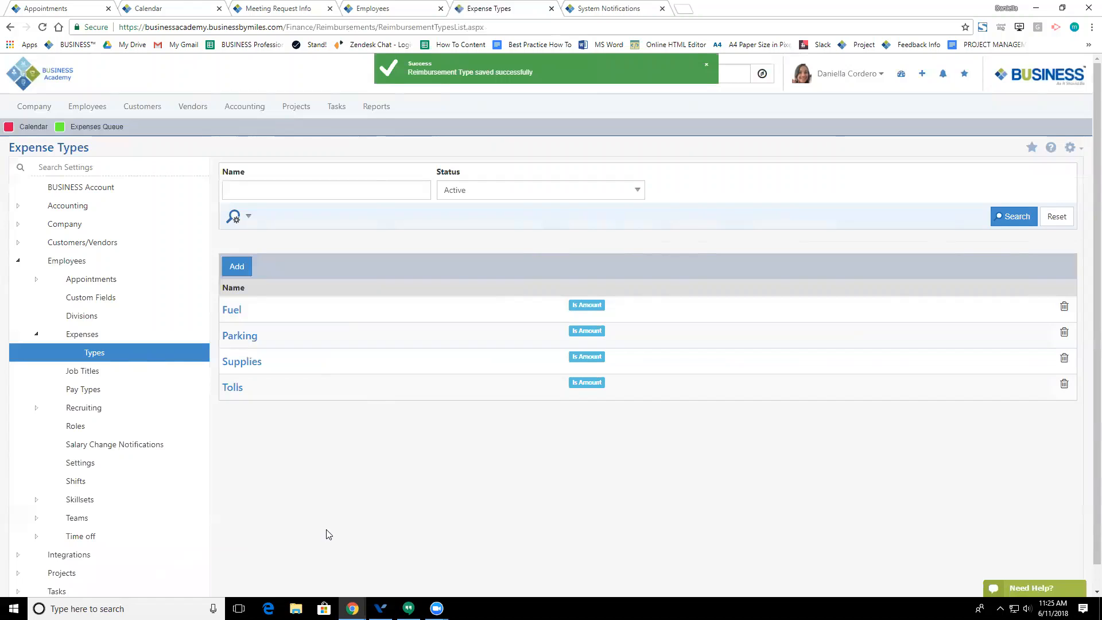
Step: Go back to the Dashboard using the Business Academy logo
click(24, 80)
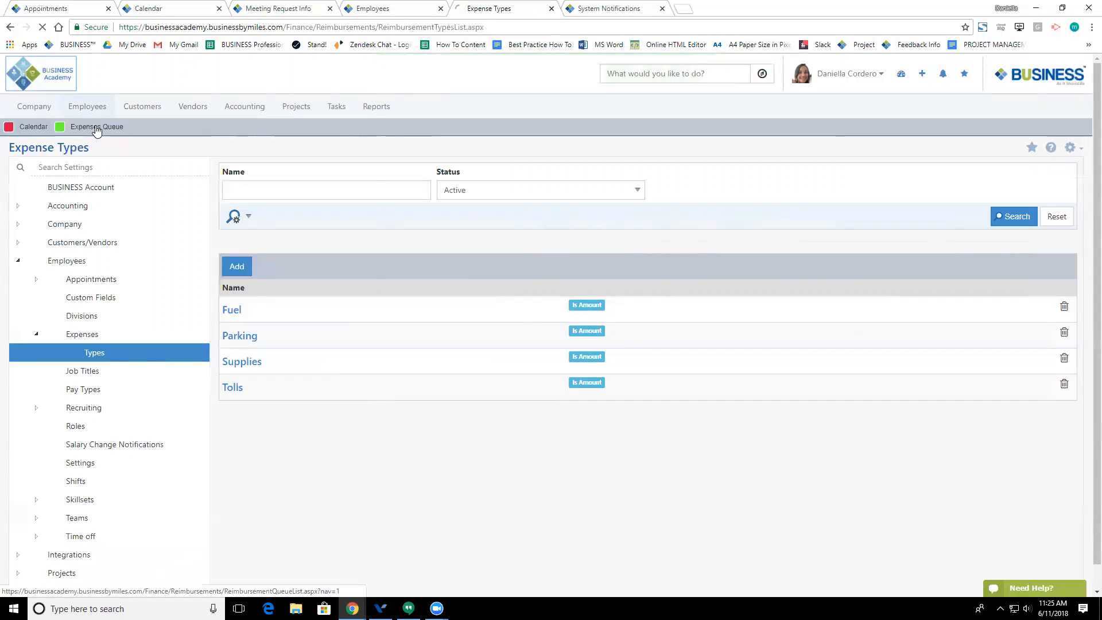